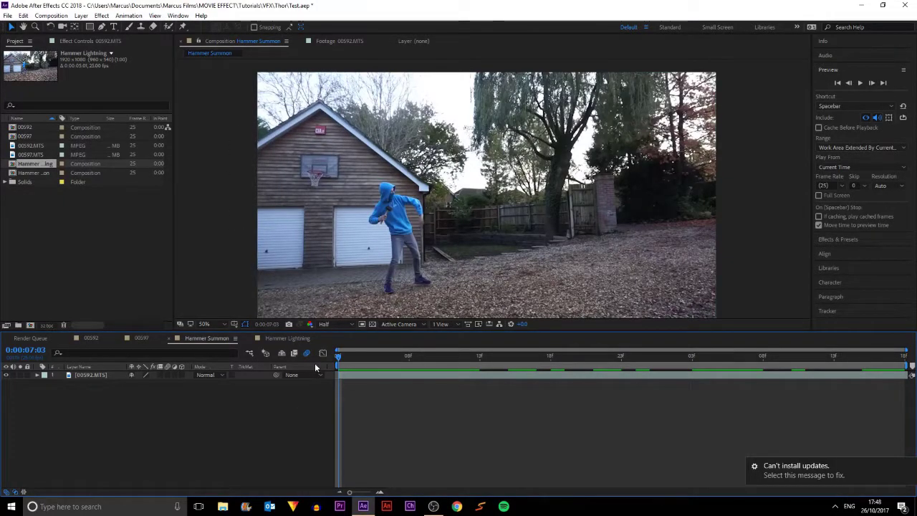
- Preview the Hammer Summon footage and time-reverse the 00592.MTS layer
mouse_move(337, 356)
left_mouse_down()
mouse_move(368, 354)
mouse_move(340, 356)
left_mouse_up()
left_click(860, 84)
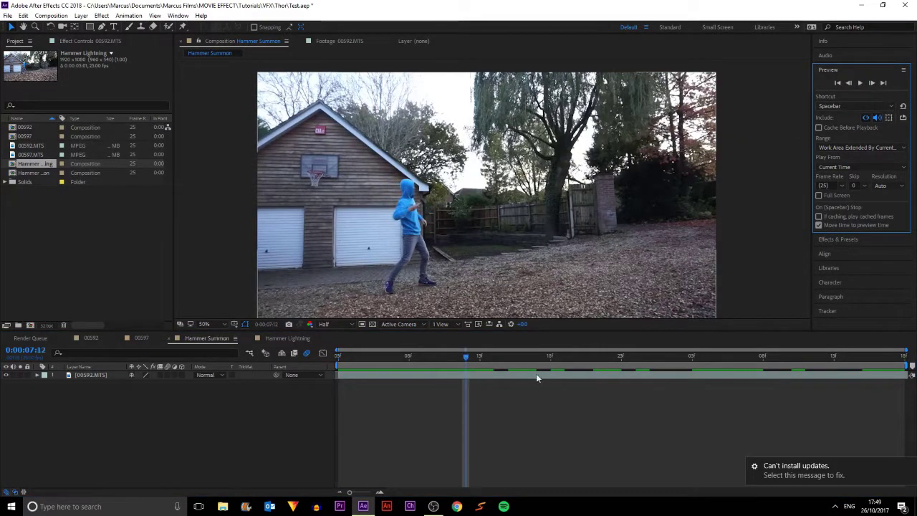
left_click_drag(465, 356, 396, 361)
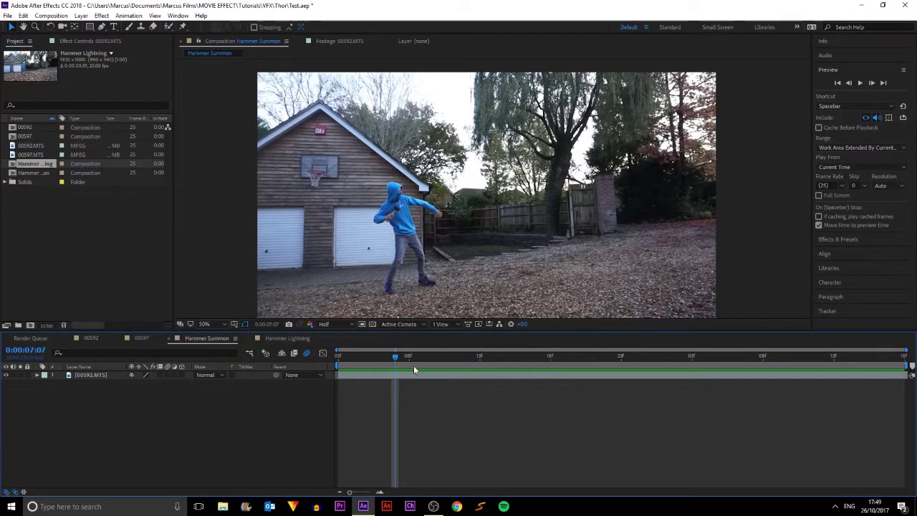
left_click(401, 375)
right_click(396, 375)
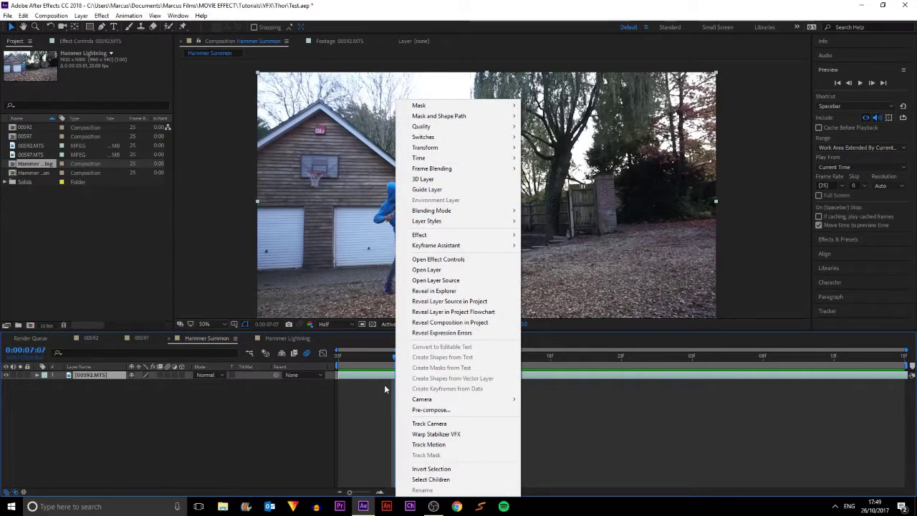
mouse_move(444, 158)
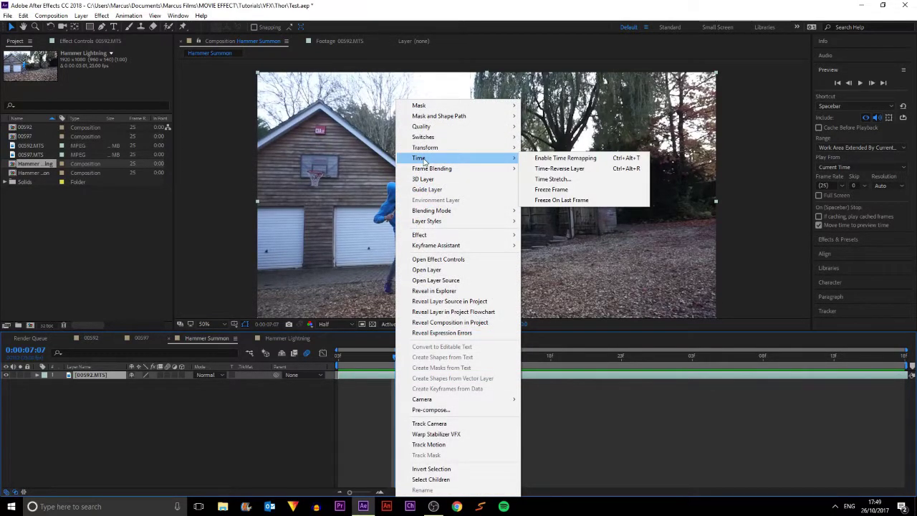
left_click(559, 171)
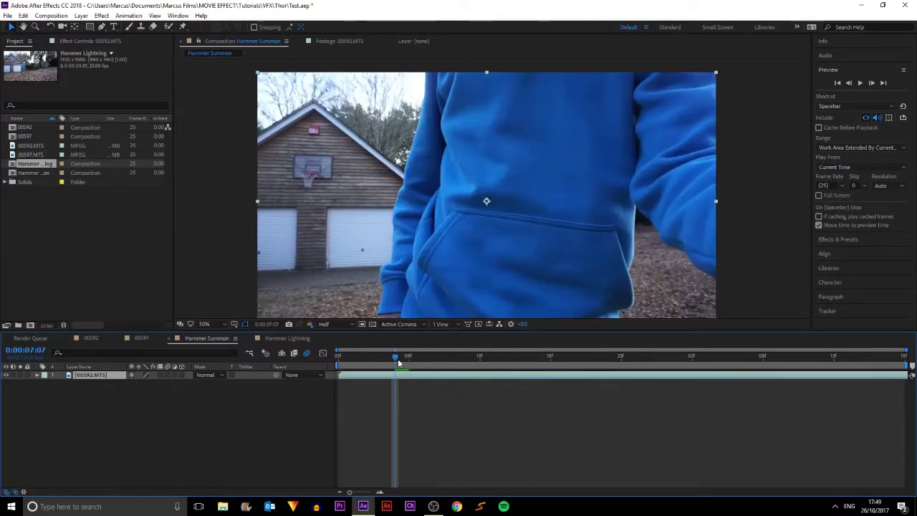
- Play the reversed footage from its start and examine the thrown object up close at 0:00:07:13
left_click_drag(394, 356, 347, 366)
key("space")
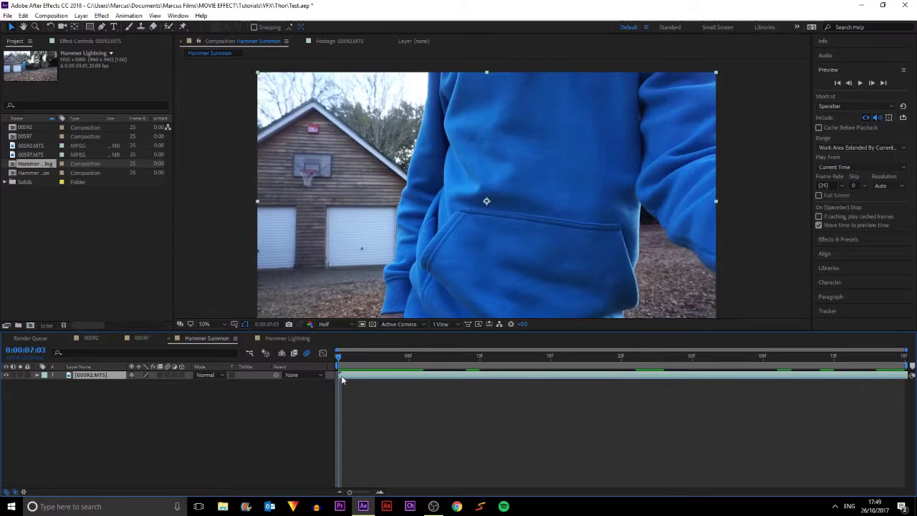
key("space")
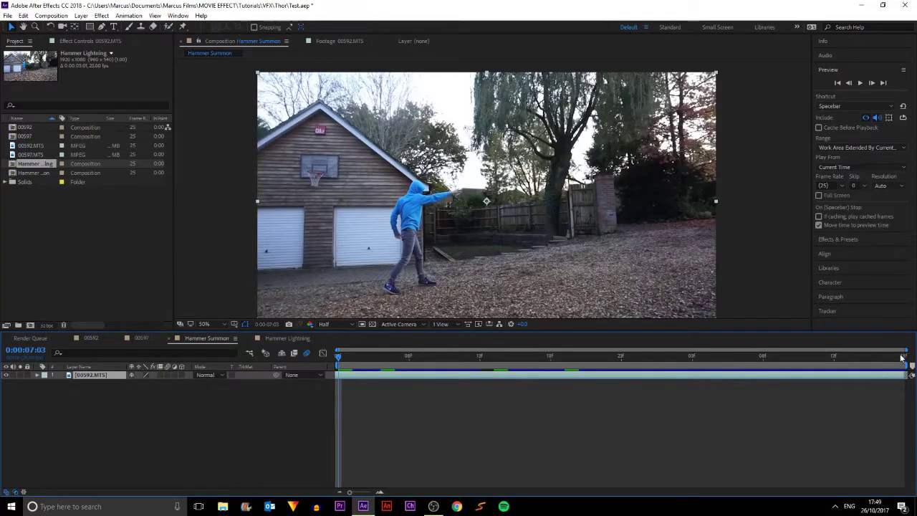
left_click_drag(890, 356, 347, 349)
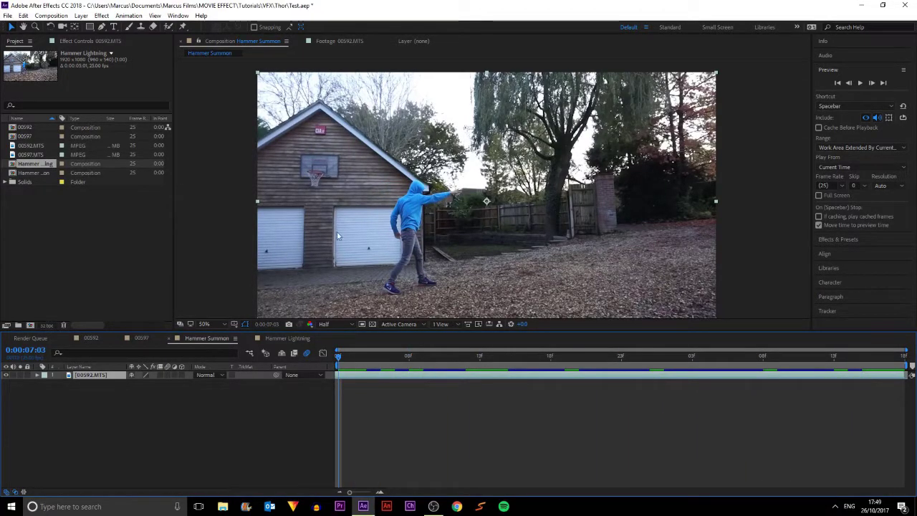
left_click(861, 83)
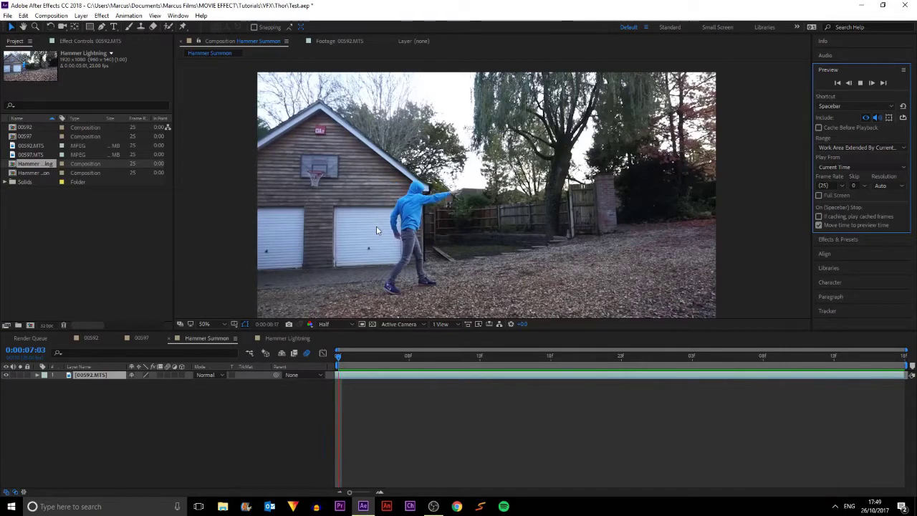
left_click(860, 84)
left_click_drag(521, 356, 479, 356)
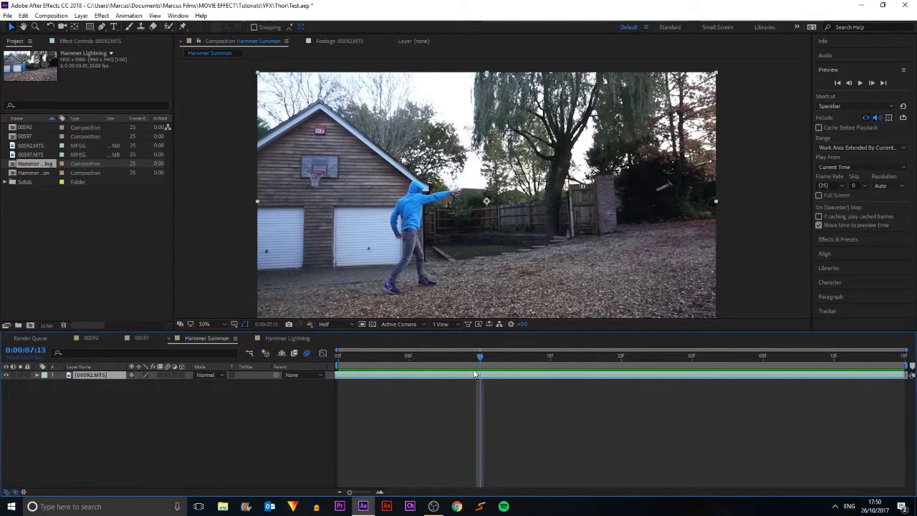
key("period")
scroll(713, 158, "right", 3)
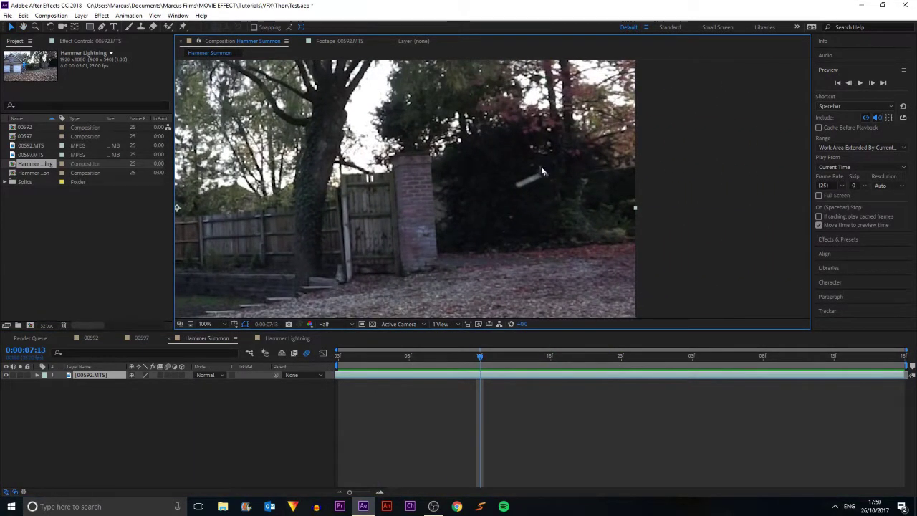
key("comma")
left_click_drag(388, 250, 465, 218)
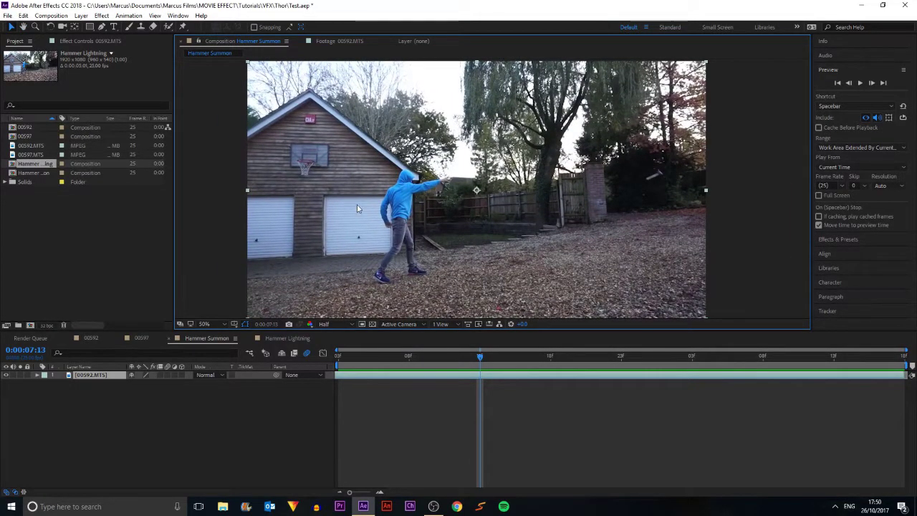
- Move to 0:00:07:16 and add a black, composition-sized solid named Flare above the footage
left_click_drag(338, 357, 522, 408)
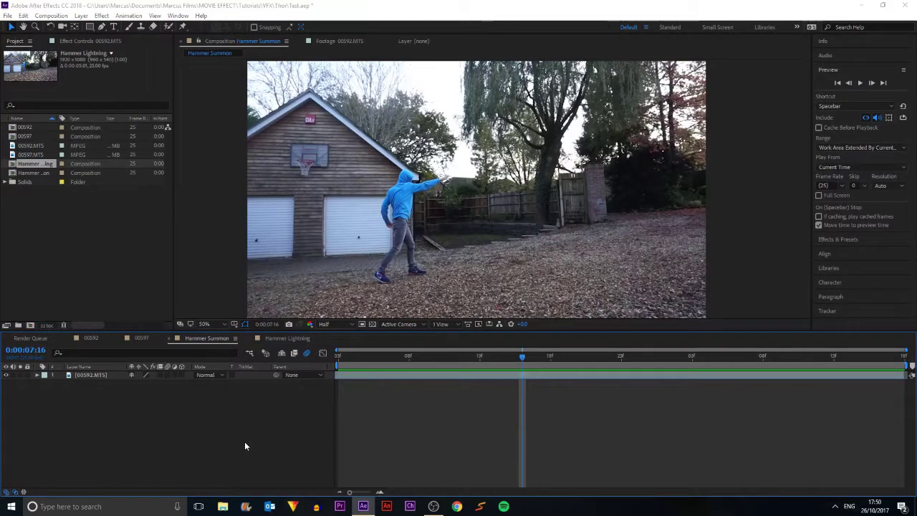
key("ctrl+y")
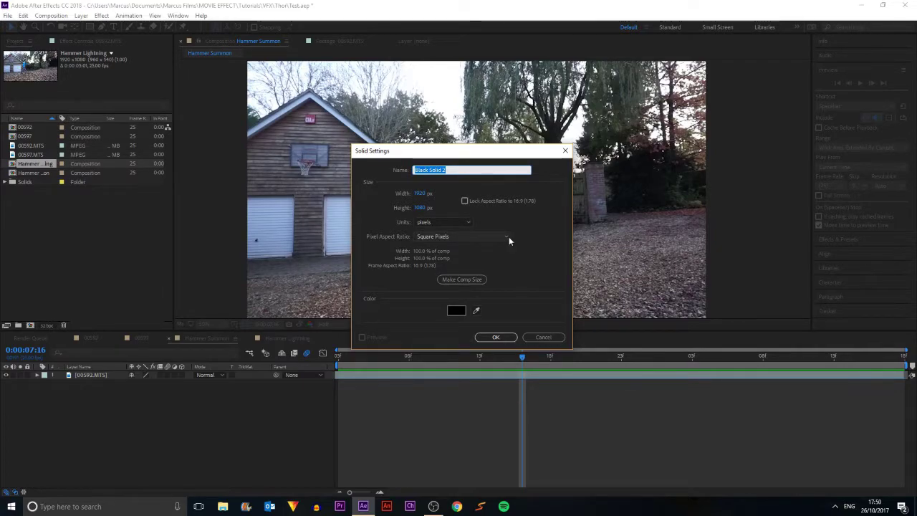
type("Flare")
left_click(462, 279)
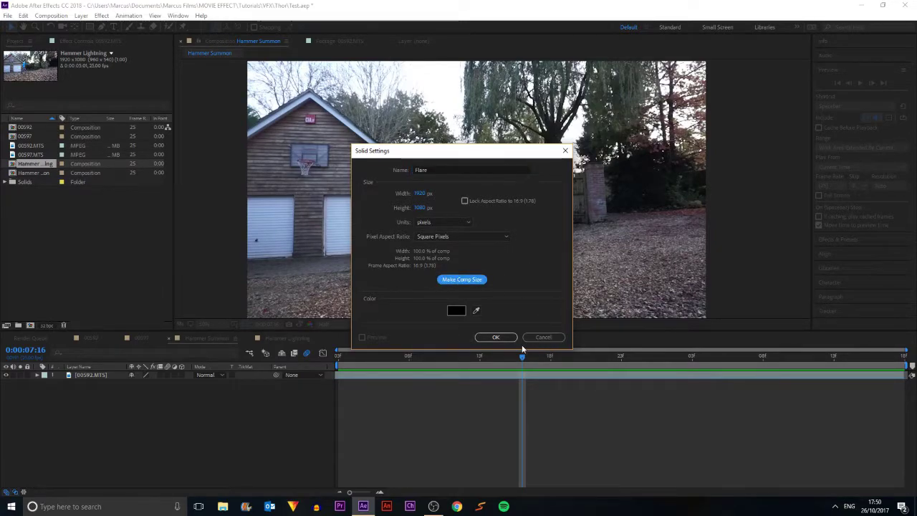
left_click(501, 337)
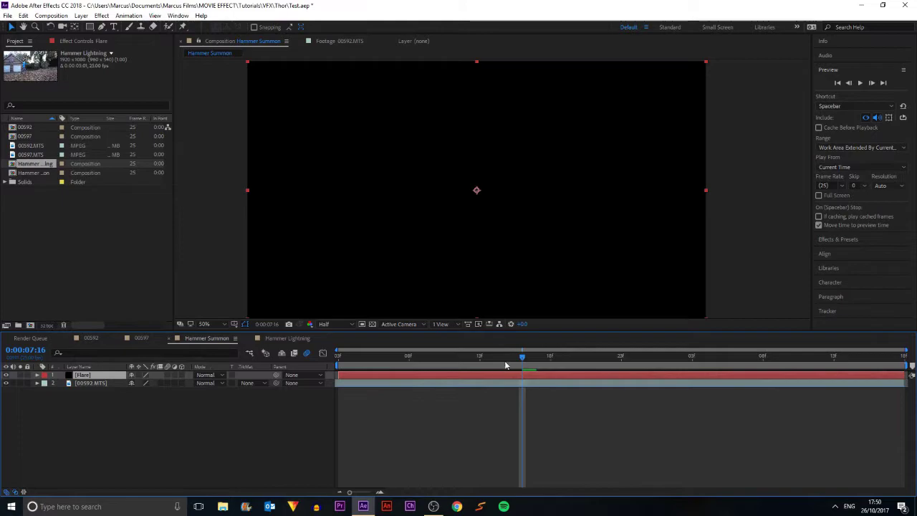
- Apply the Video Copilot Optical Flares effect to the Flare layer
left_click(836, 239)
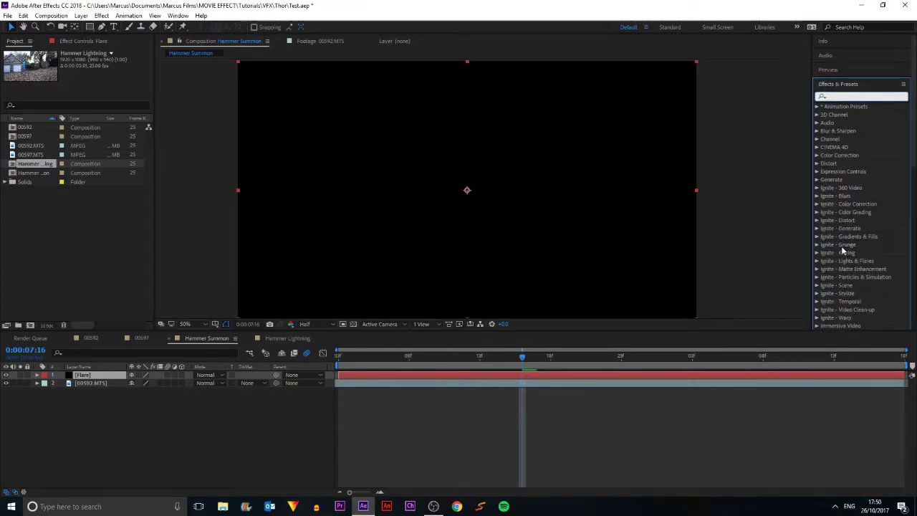
scroll(841, 239, "down", 10)
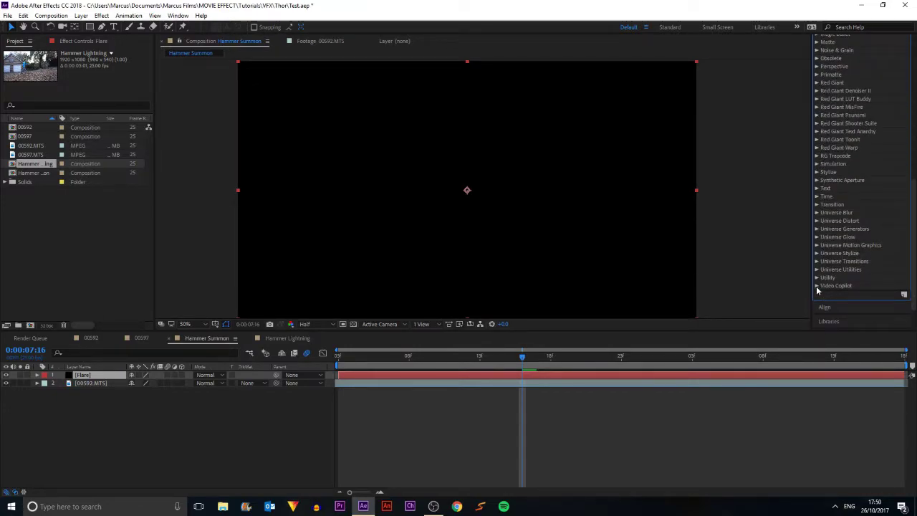
left_click(816, 285)
left_click_drag(852, 294, 585, 363)
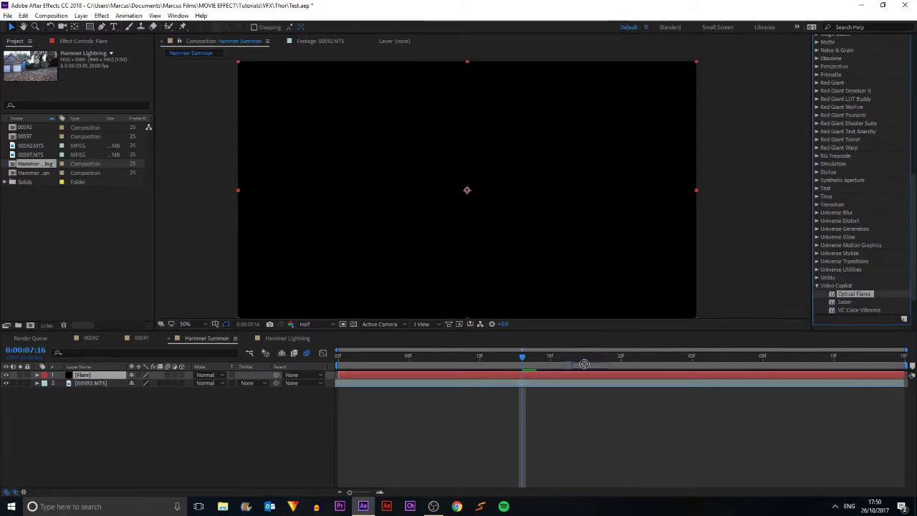
left_click_drag(524, 375, 523, 375)
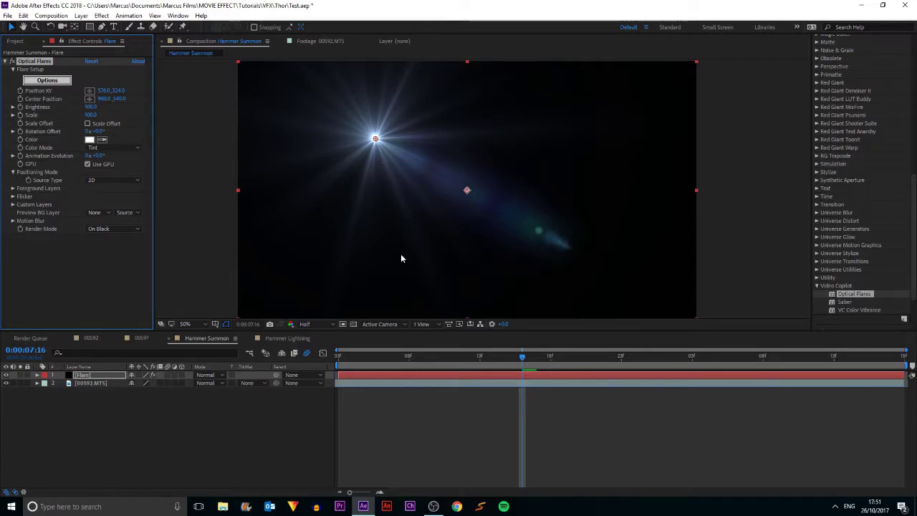
- Open the Optical Flares options in a maximized window and remove every default lens object from the stack
left_click(53, 81)
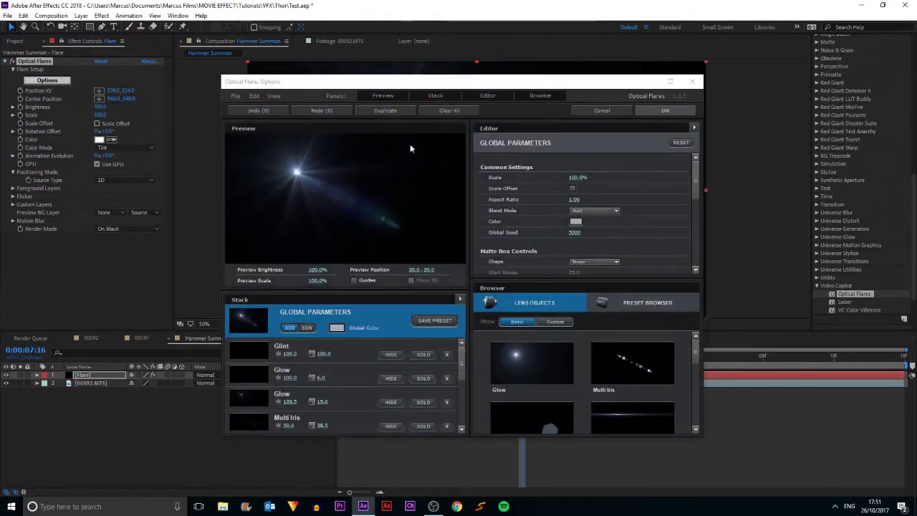
left_click(670, 81)
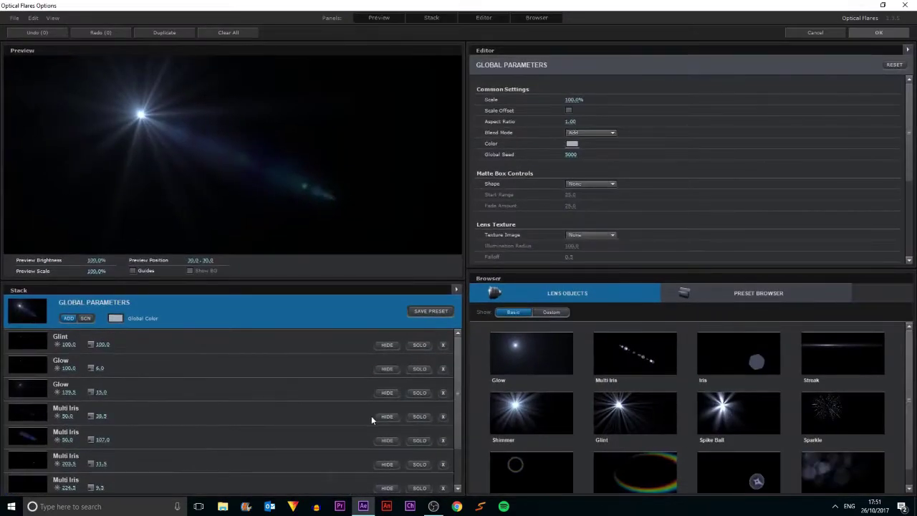
left_click(442, 350)
left_click(443, 350)
left_click(443, 349)
left_click(442, 349)
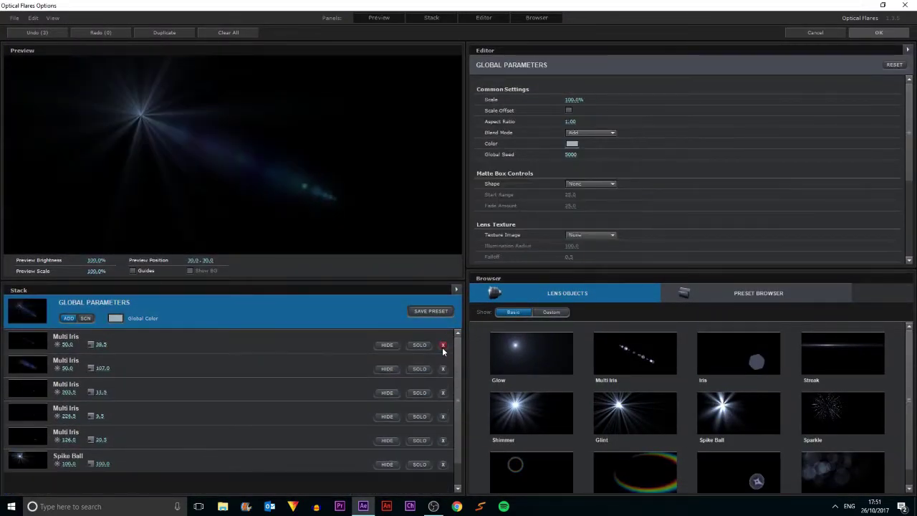
left_click(443, 351)
left_click(443, 351)
left_click(443, 350)
left_click(442, 351)
left_click(442, 351)
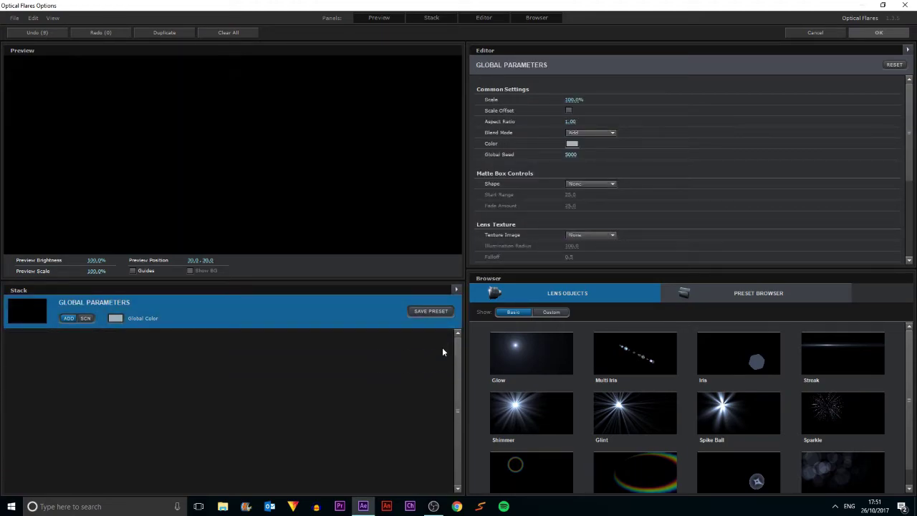
- Build the flare from the basic Glow and Streak lens objects plus the custom Random Stripes object
left_click(536, 347)
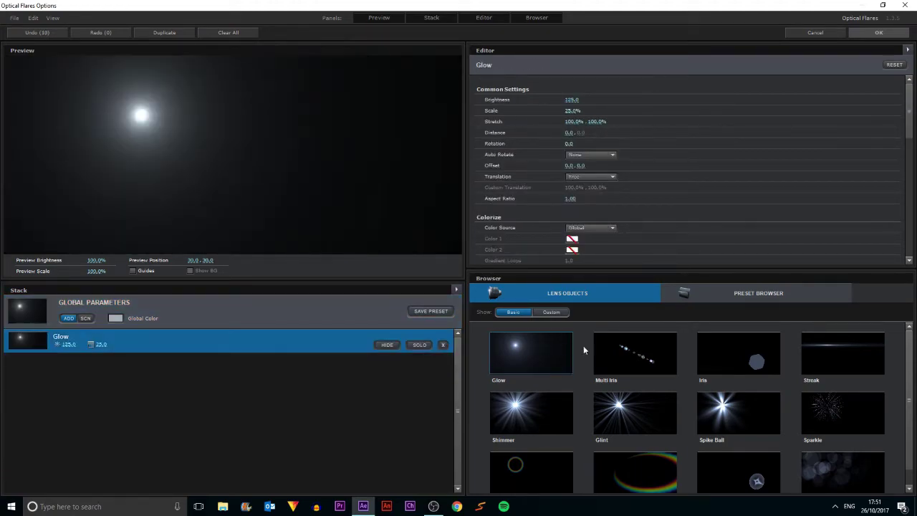
left_click(826, 351)
left_click(551, 313)
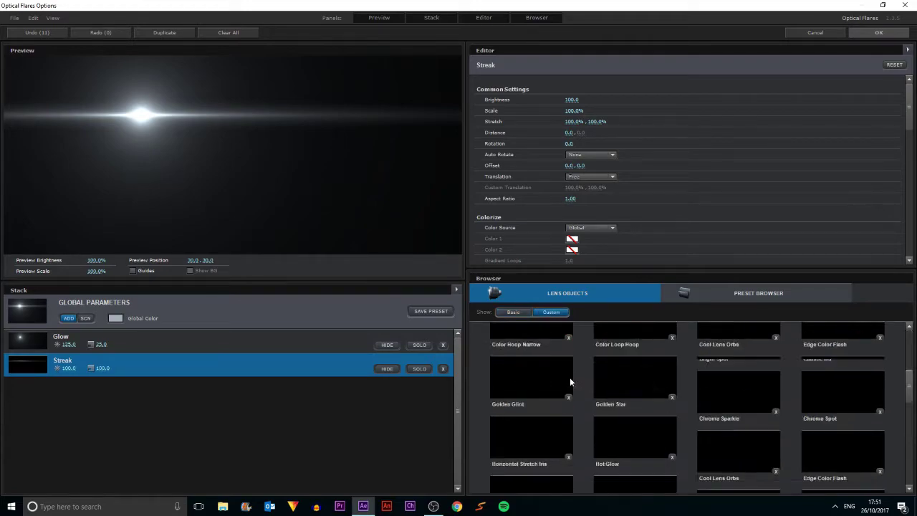
scroll(559, 380, "down", 10)
scroll(541, 381, "up", 1)
scroll(540, 378, "up", 1)
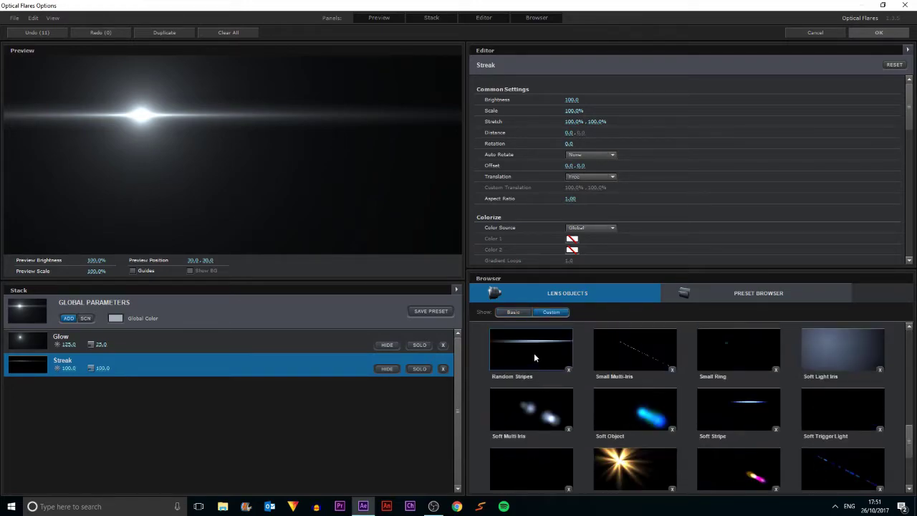
left_click(533, 353)
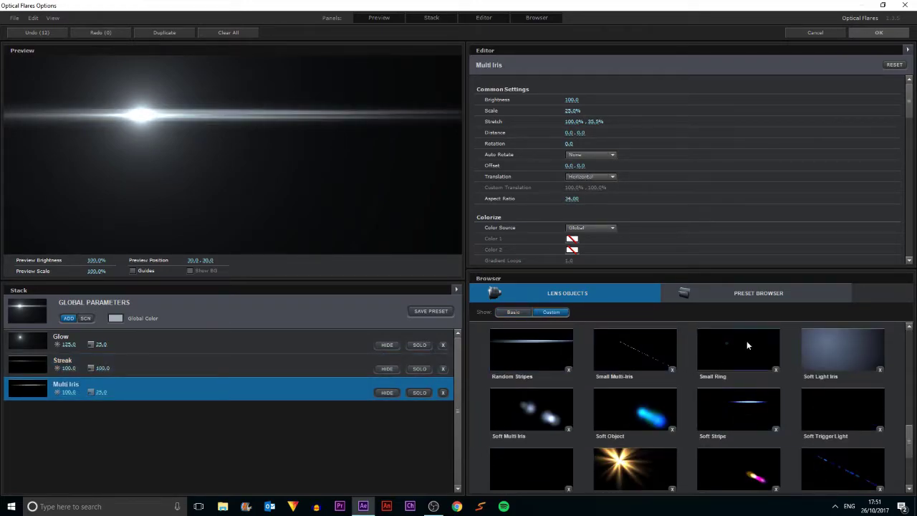
scroll(715, 414, "up", 5)
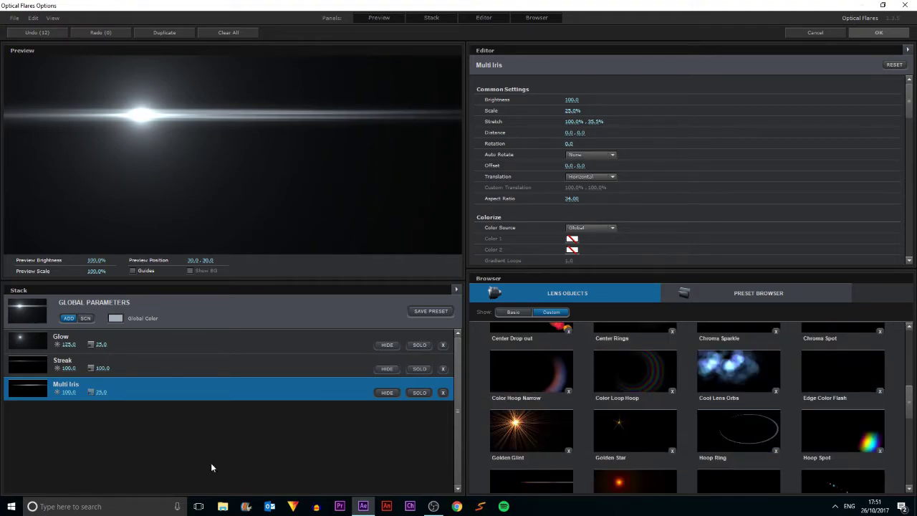
- Set the brightness of the Glow lens object to 100
left_click(134, 350)
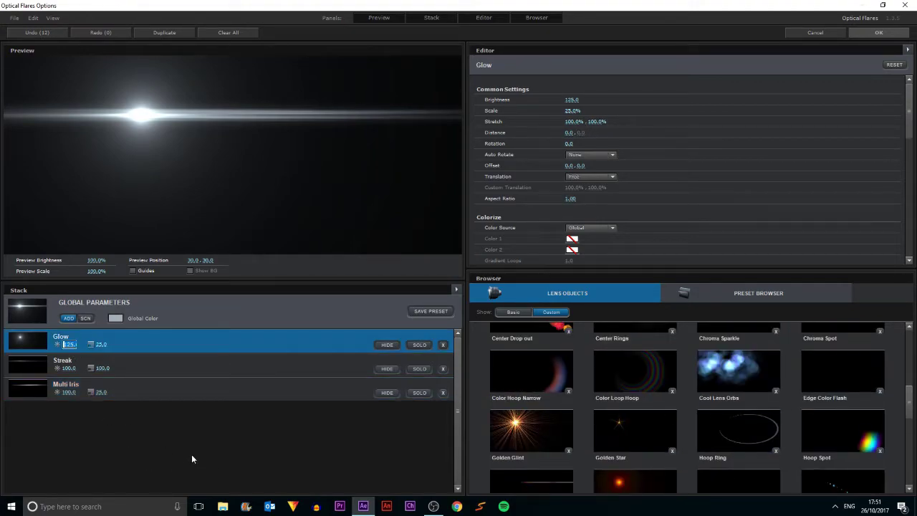
type("100")
key("Return")
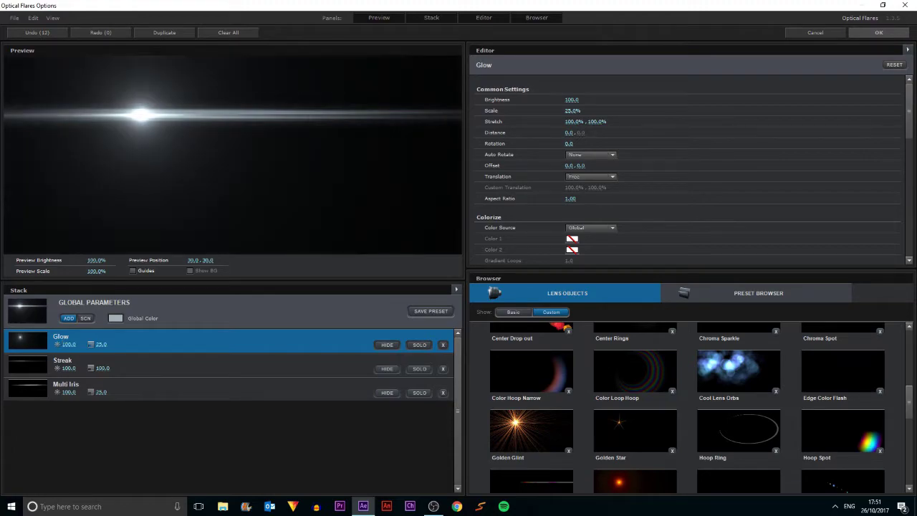
- Set the flare's global color to blue 2D92C9 and apply the Optical Flares setup
left_click(115, 318)
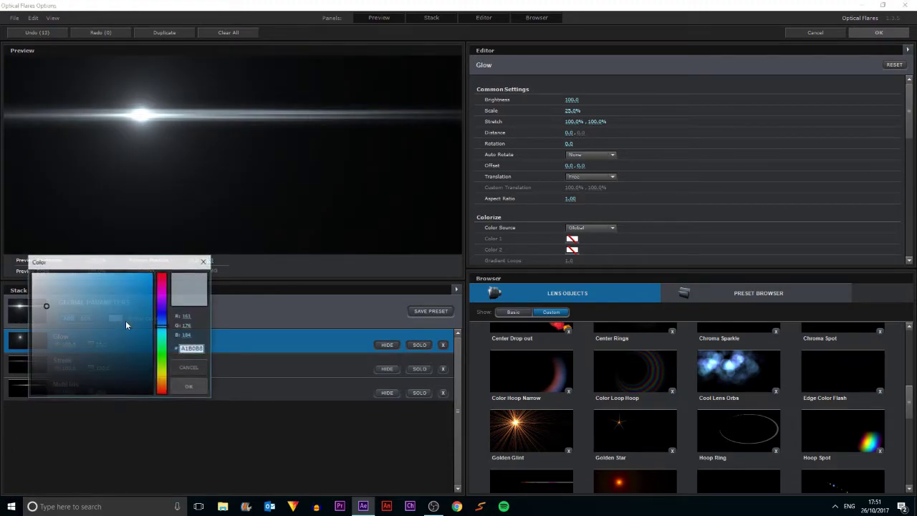
left_click_drag(101, 319, 124, 297)
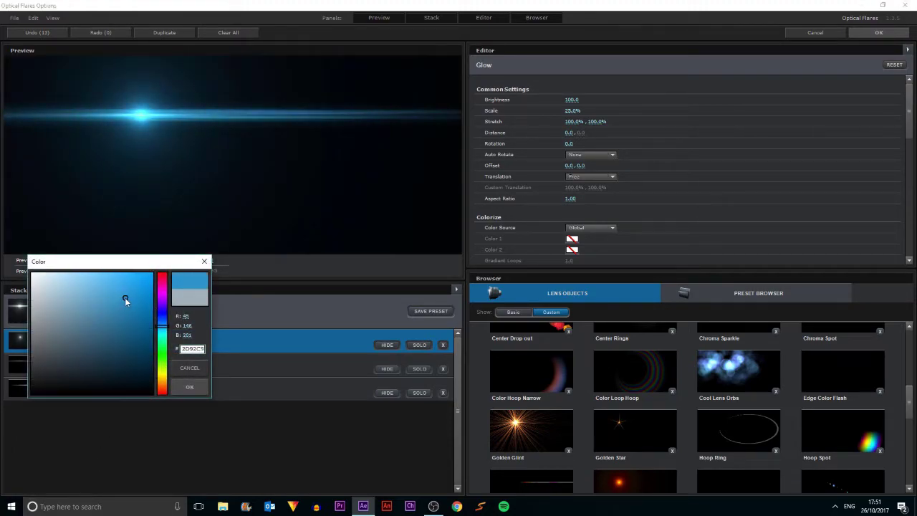
left_click(185, 386)
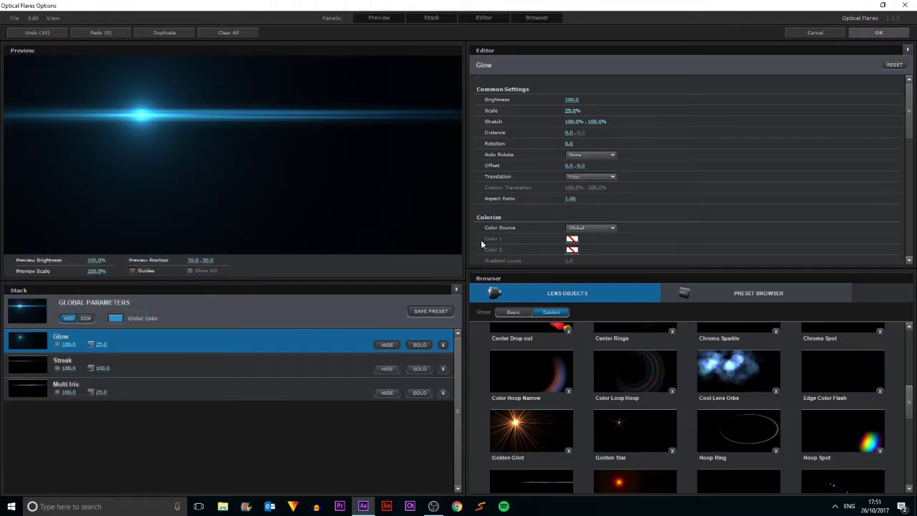
left_click(875, 33)
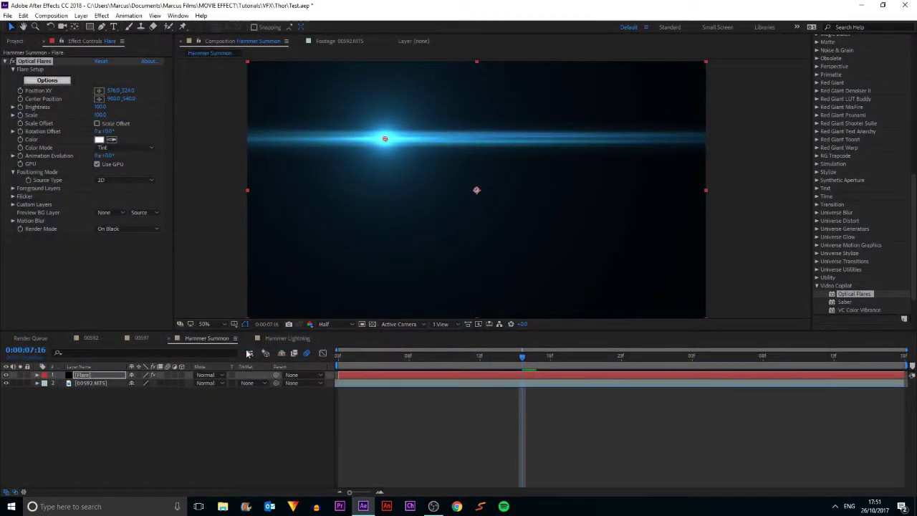
- Set the Flare layer's blending mode to Screen and trim its start to 0:00:07:07
left_click(210, 374)
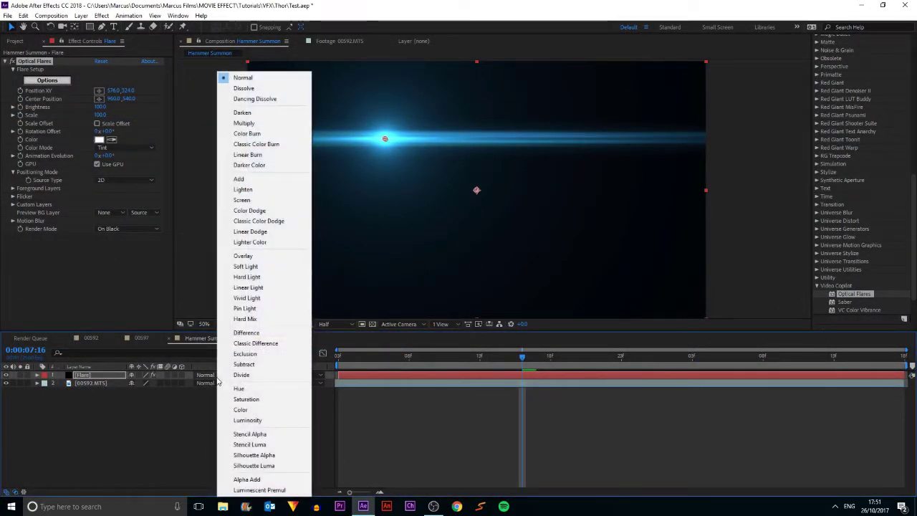
left_click(254, 201)
mouse_move(401, 355)
left_mouse_down()
mouse_move(333, 356)
mouse_move(413, 367)
mouse_move(394, 361)
left_mouse_up()
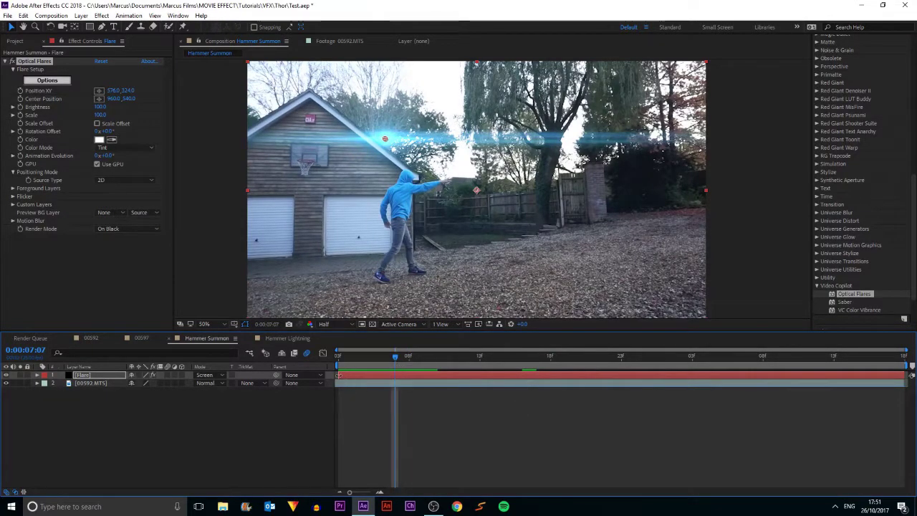
left_click_drag(337, 376, 392, 383)
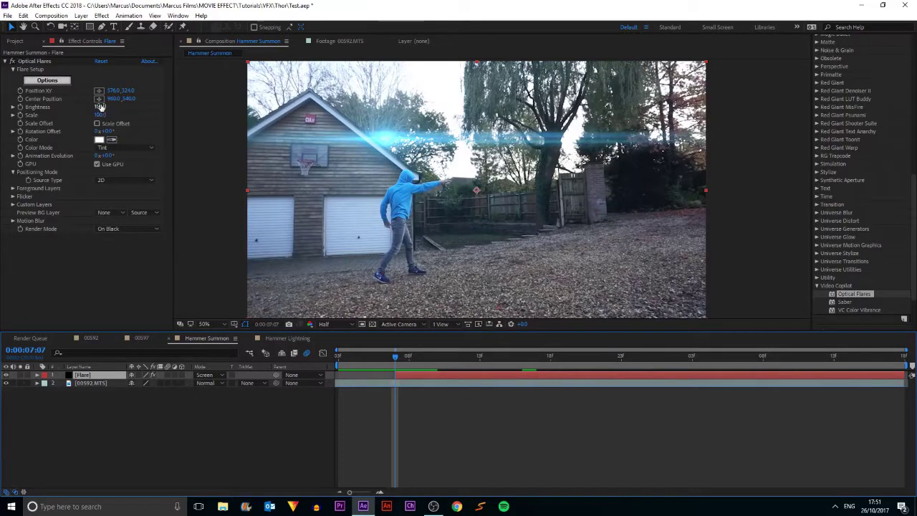
- Position the flare at 0:00:07:08 on the frame edge where the hammer enters, at about 1908, 656
left_click(37, 95)
left_click(99, 91)
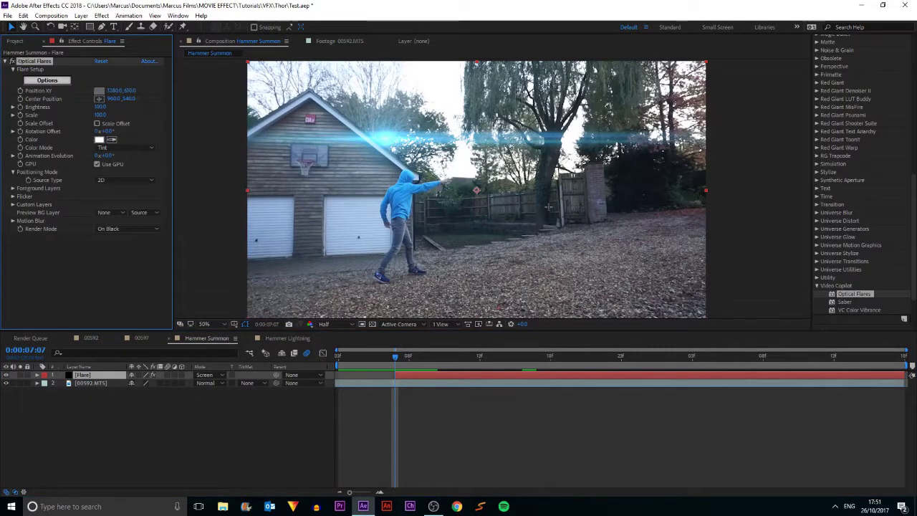
left_click(706, 229)
key("Page_Down")
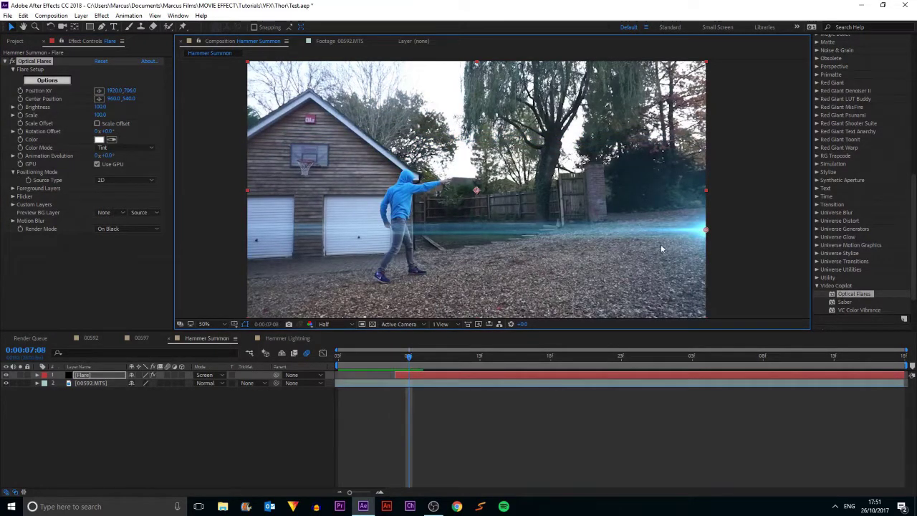
left_click_drag(706, 230, 703, 220)
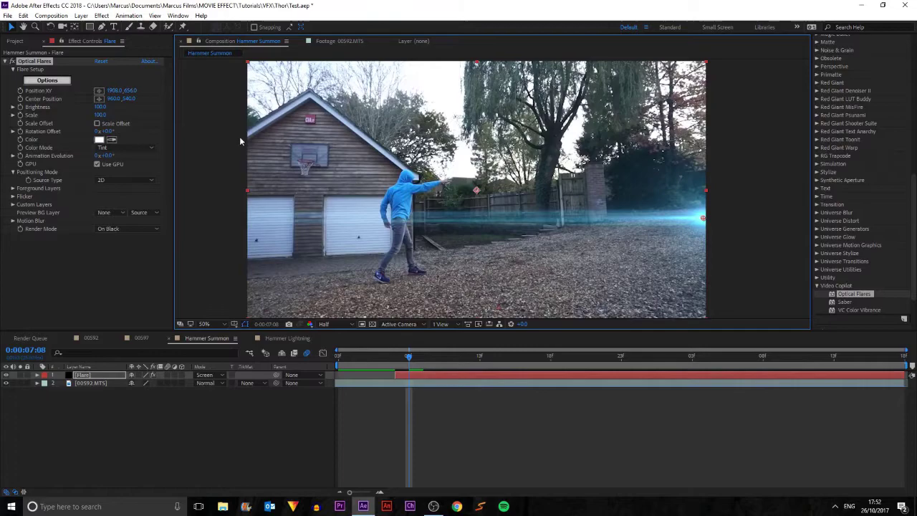
- Set the flare's Brightness and Scale to 50
left_click_drag(101, 107, 108, 135)
left_click(100, 107)
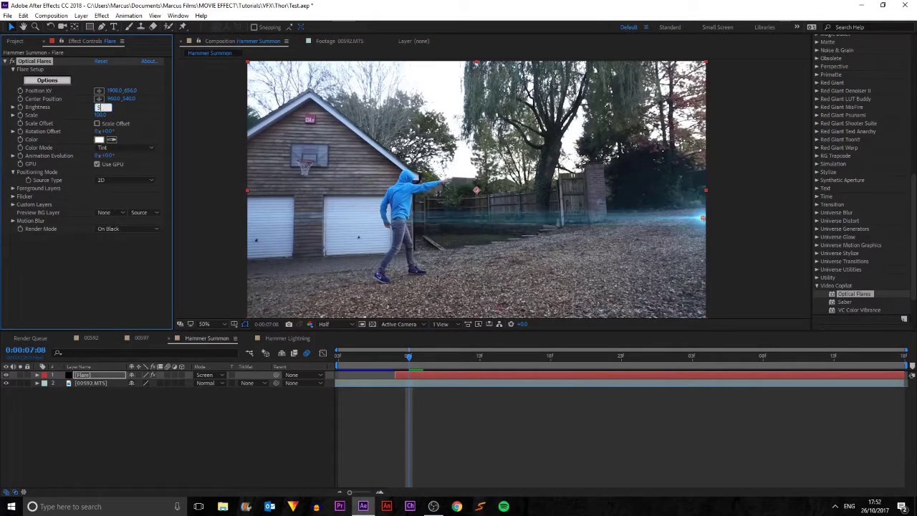
type("50")
key("Return")
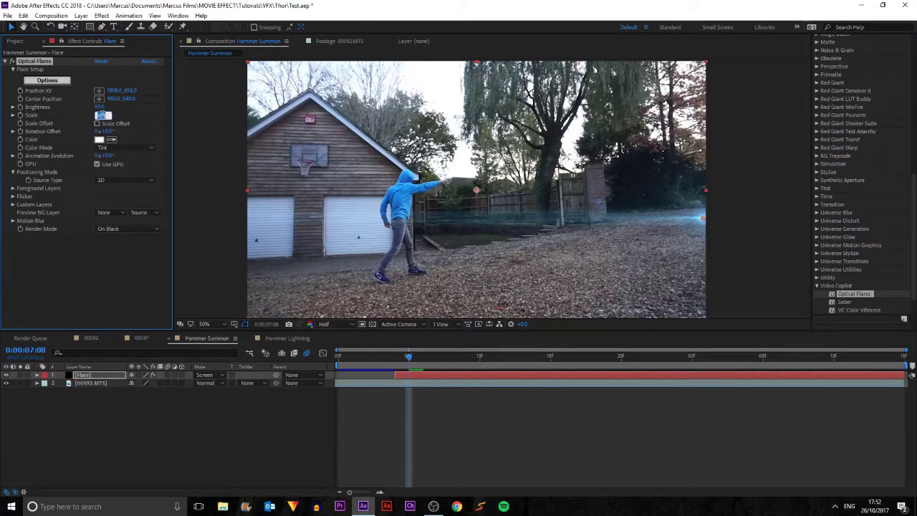
- Move the flare onto the flying hammer at 0:00:07:21, at about 1372, 312
left_click_drag(565, 356, 593, 356)
left_click_drag(705, 215, 576, 139)
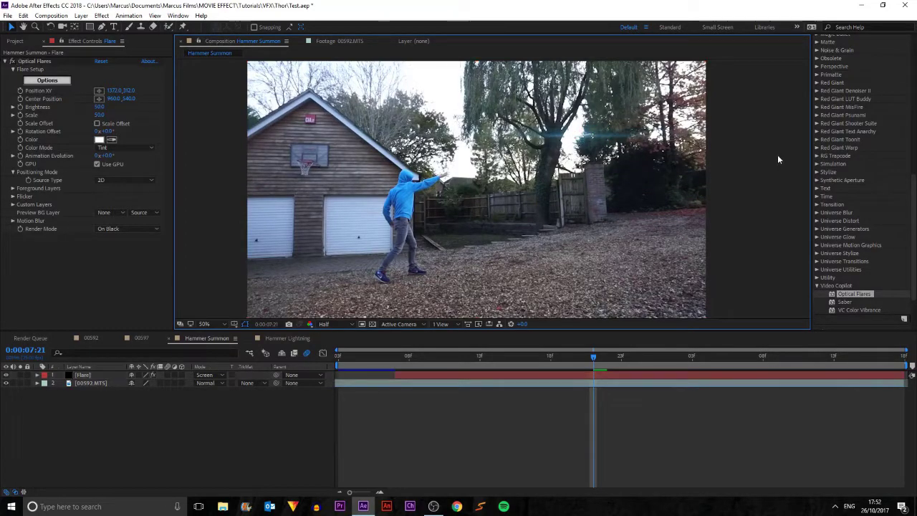
scroll(536, 136, "up", 2)
scroll(535, 136, "down", 2)
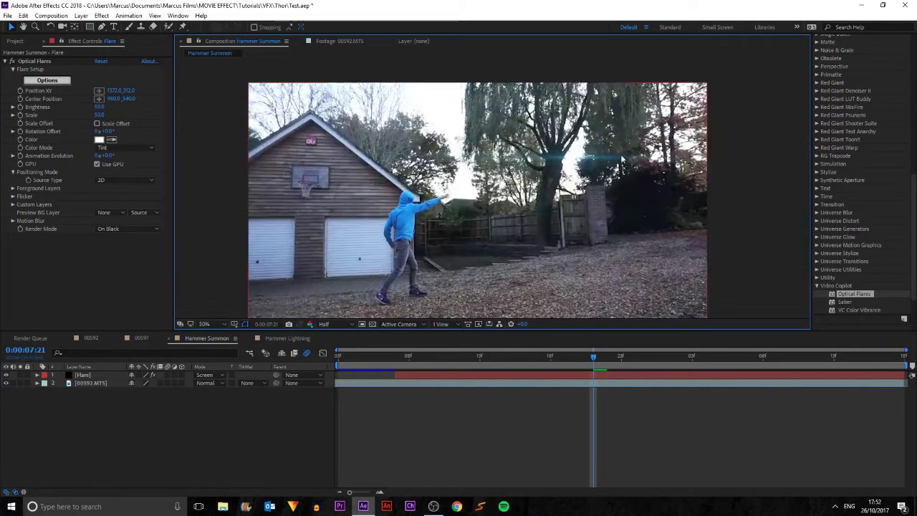
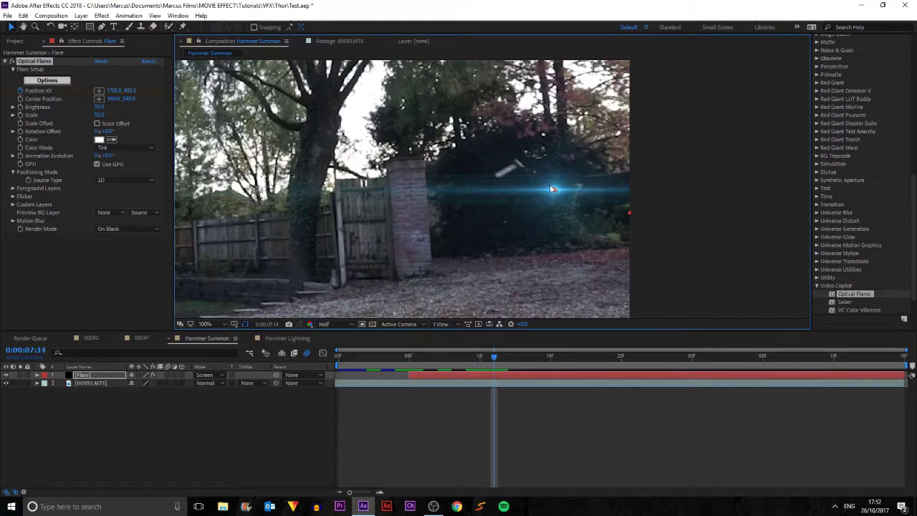
- Keyframe the flare's position onto the hammer at 0:00:07:16, at about 1670, 419
key("Page_Down")
key("Page_Down")
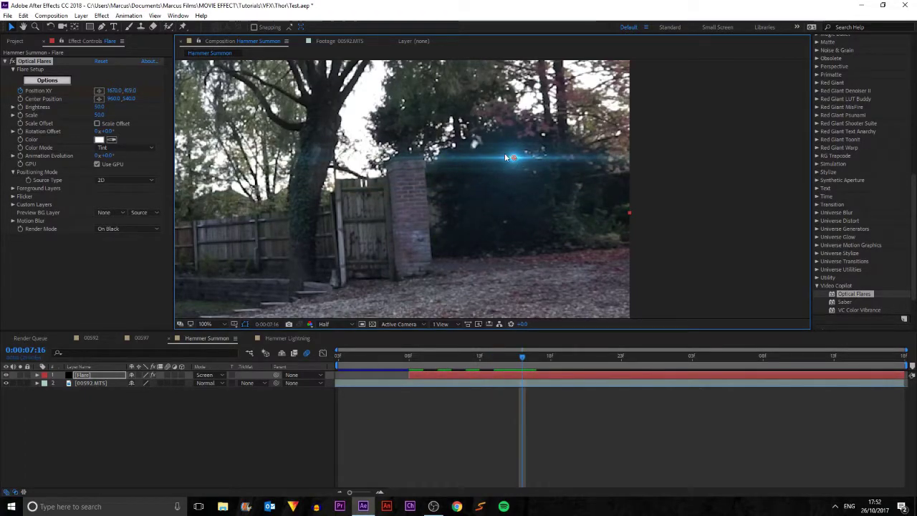
left_click_drag(490, 205, 534, 219)
key("Page_Down")
key("Page_Down")
- Undo the misplaced move at 0:00:07:18, and keyframe the flare's position onto the hammer every two frames up to 0:00:07:24
left_click_drag(528, 181, 482, 159)
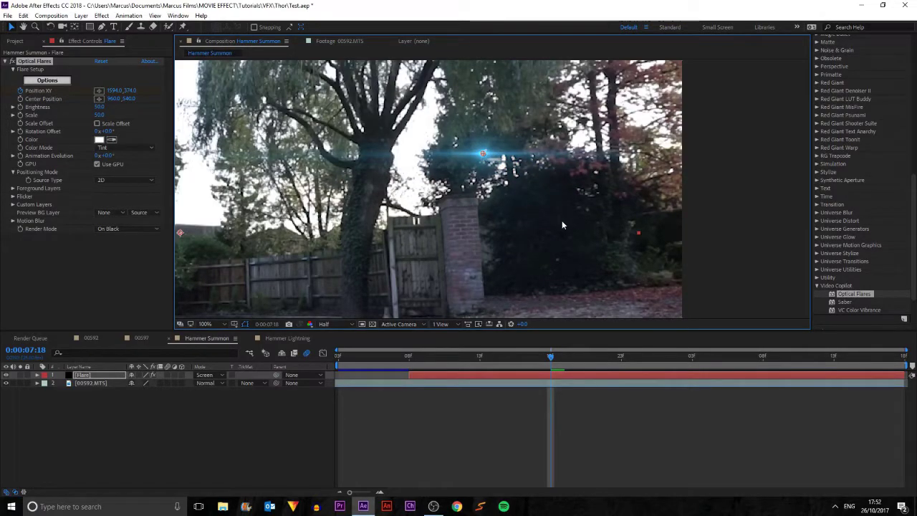
key("ctrl+z")
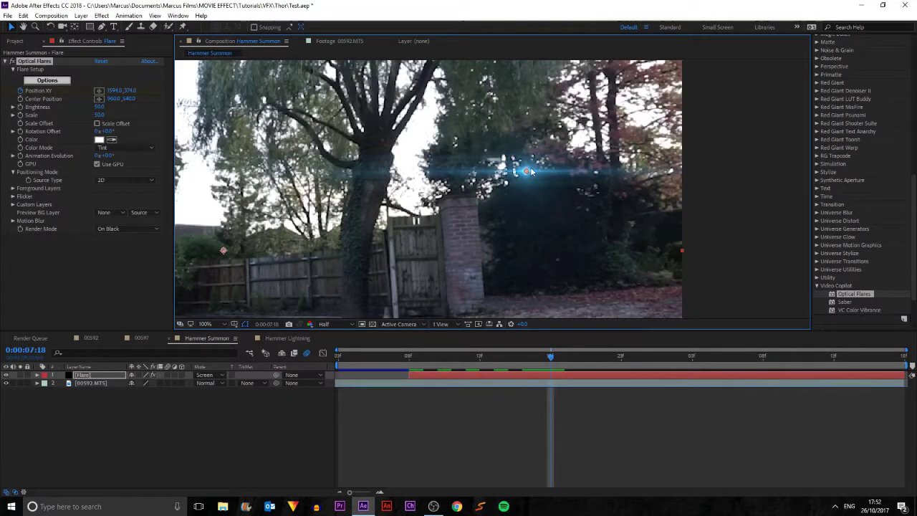
left_click_drag(525, 173, 353, 143)
key("Page_Down")
key("Page_Down")
key("Page_Down")
key("Page_Down")
key("Page_Down")
key("Page_Down")
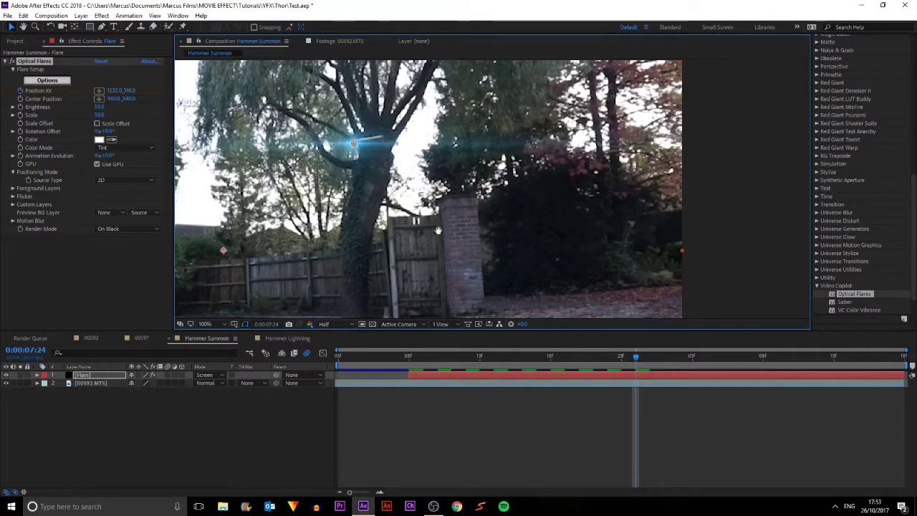
- Keep keyframing the flare's position along the hammer's path from 0:00:08:01 until it reaches the hand at 0:00:08:07
key("space")
left_click_drag(434, 229, 703, 228)
key("Page_Down")
key("Page_Down")
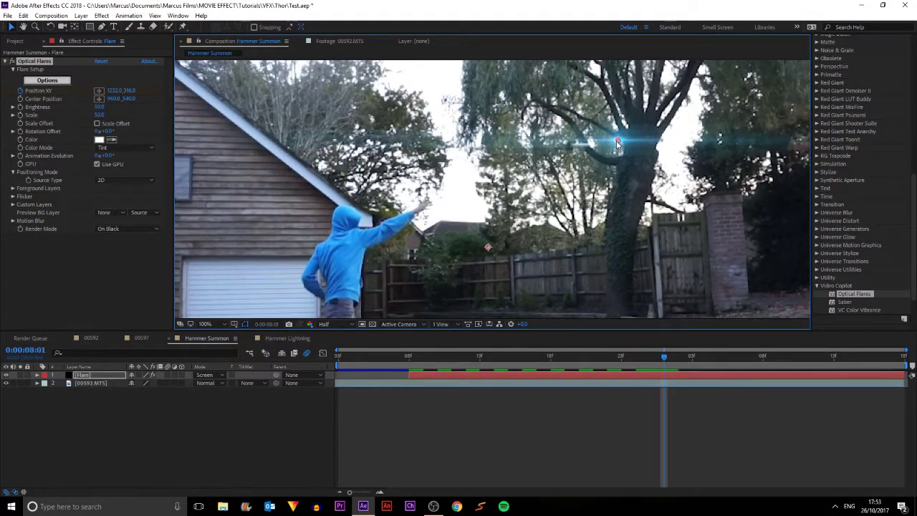
left_click_drag(617, 143, 466, 184)
key("Page_Down")
key("Page_Down")
key("Page_Down")
key("Page_Down")
key("Page_Down")
key("Page_Down")
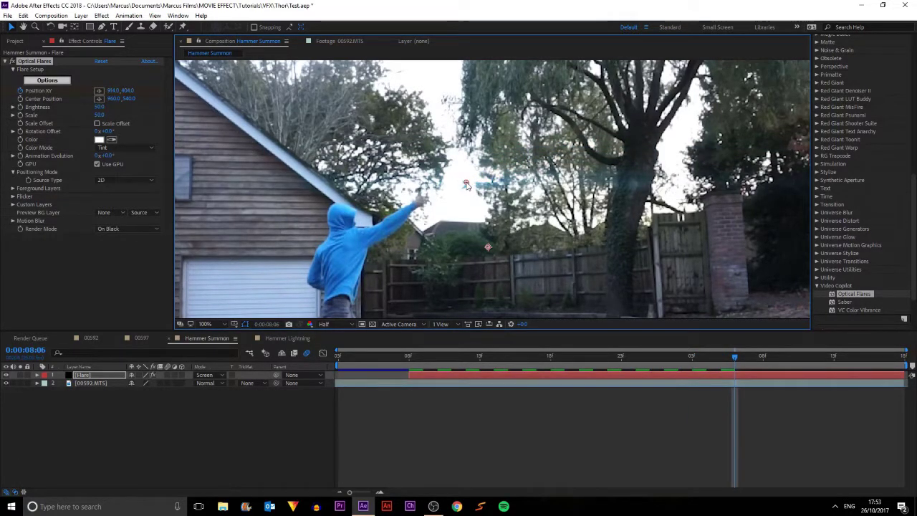
left_click_drag(428, 208, 410, 211)
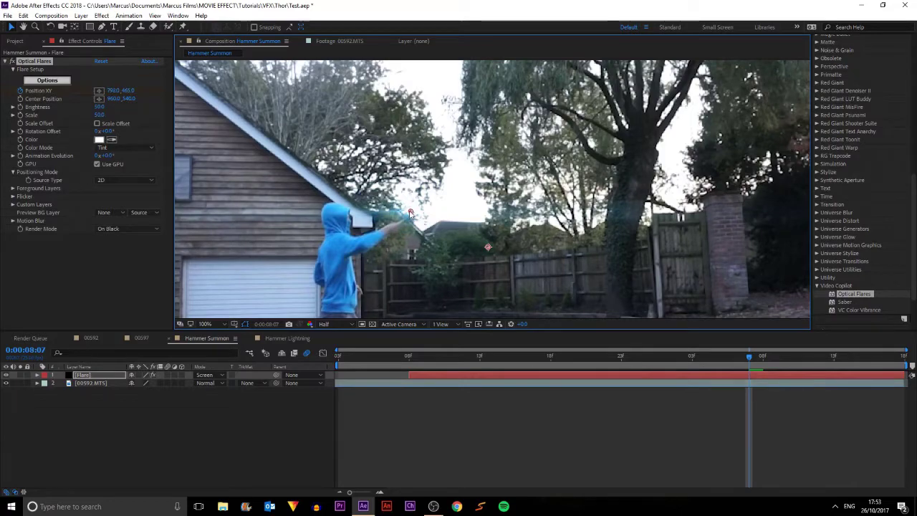
- Trim the end of the Flare layer to 0:00:08:07 and enable motion blur for it
key("alt+bracketright")
left_click(780, 374)
left_click_drag(750, 355, 663, 356)
scroll(601, 174, "down", 2)
left_click(518, 375)
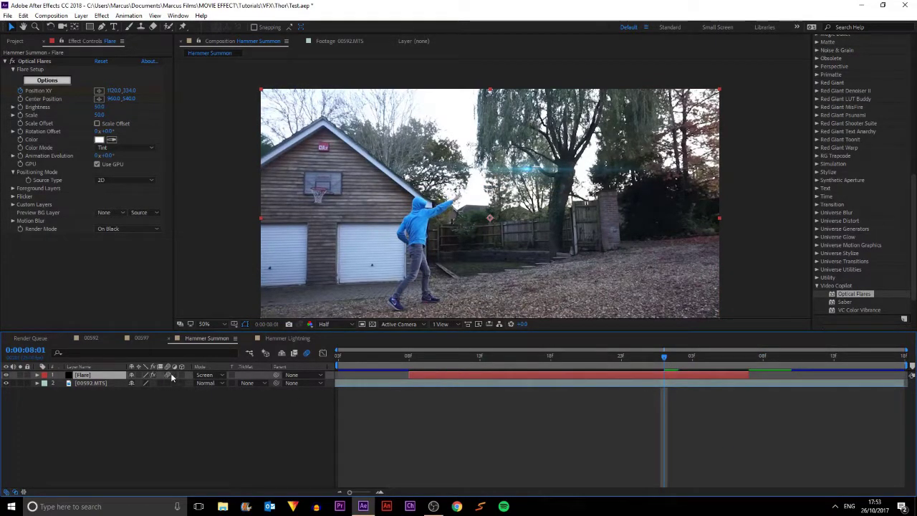
- Split the 00592.MTS footage at 0:00:08:07 and shift its second part to start at 0:00:08:06
left_click_drag(454, 355, 608, 376)
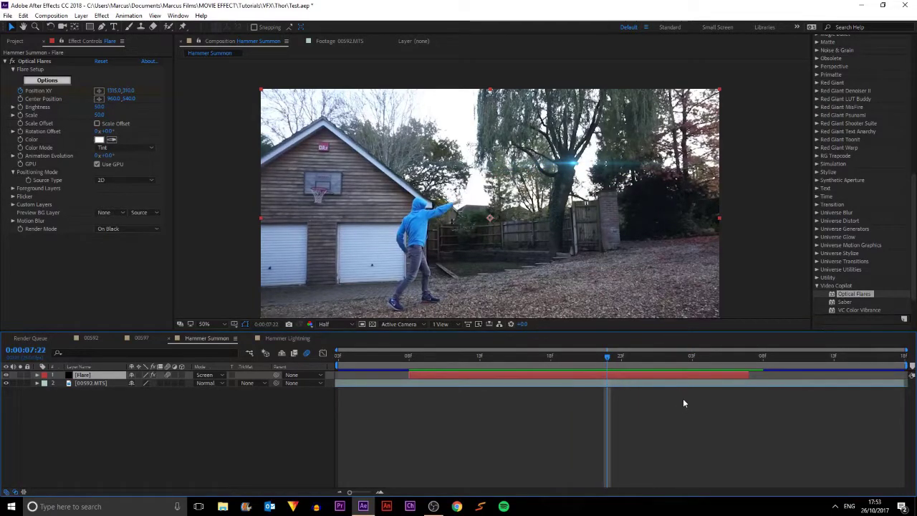
left_click(746, 361)
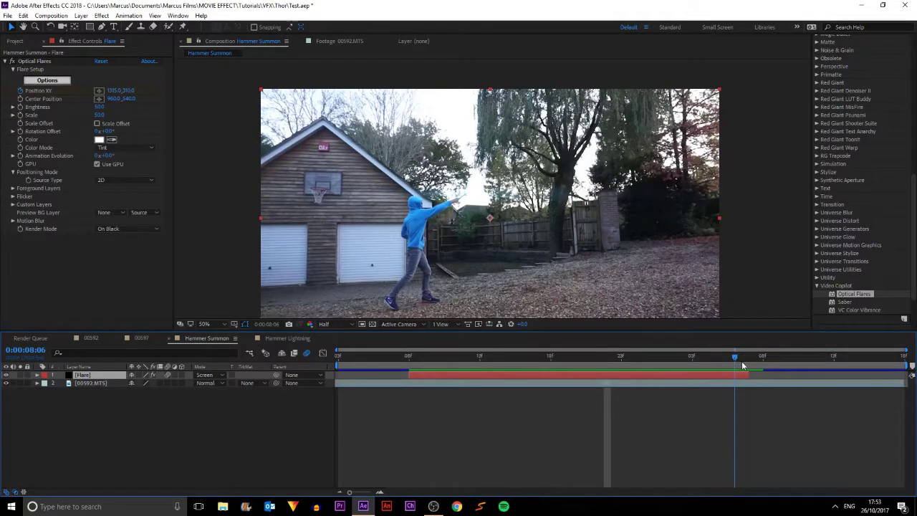
left_click(752, 382)
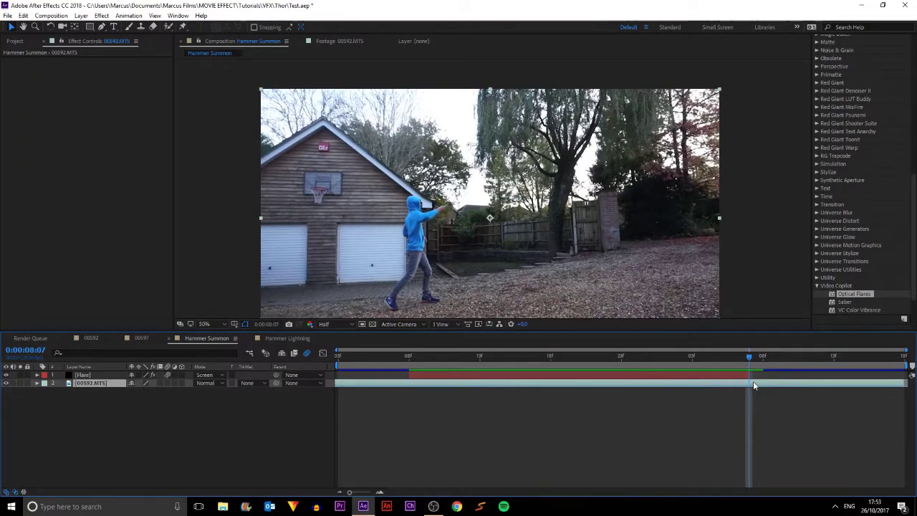
key("ctrl+shift+d")
mouse_move(764, 386)
left_mouse_down()
mouse_move(736, 357)
mouse_move(662, 372)
mouse_move(823, 380)
mouse_move(676, 383)
mouse_move(777, 383)
left_mouse_up()
- Shorten the work area to the end of the footage and trim the composition to it
left_click_drag(906, 373, 890, 368)
right_click(890, 370)
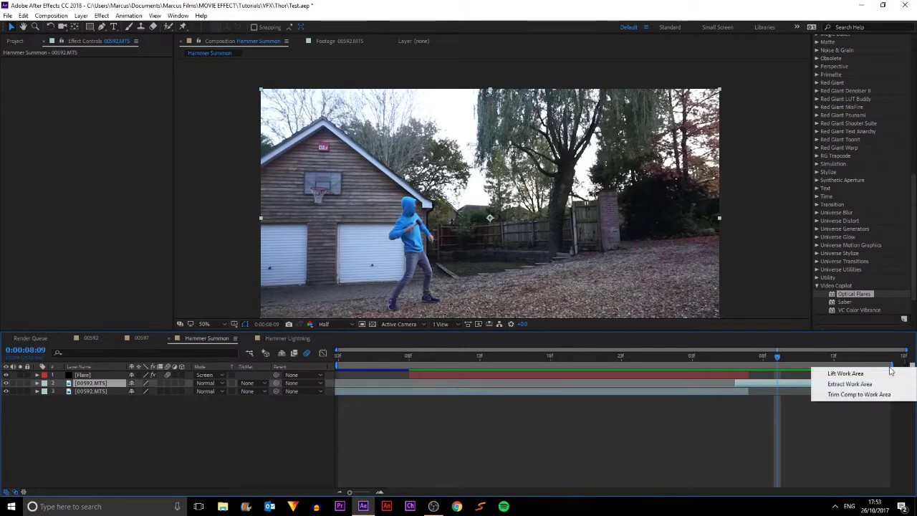
left_click(862, 394)
- Play back the hammer catch from 0:00:08:04 to check the cut between the two footage parts
left_click_drag(789, 357, 719, 367)
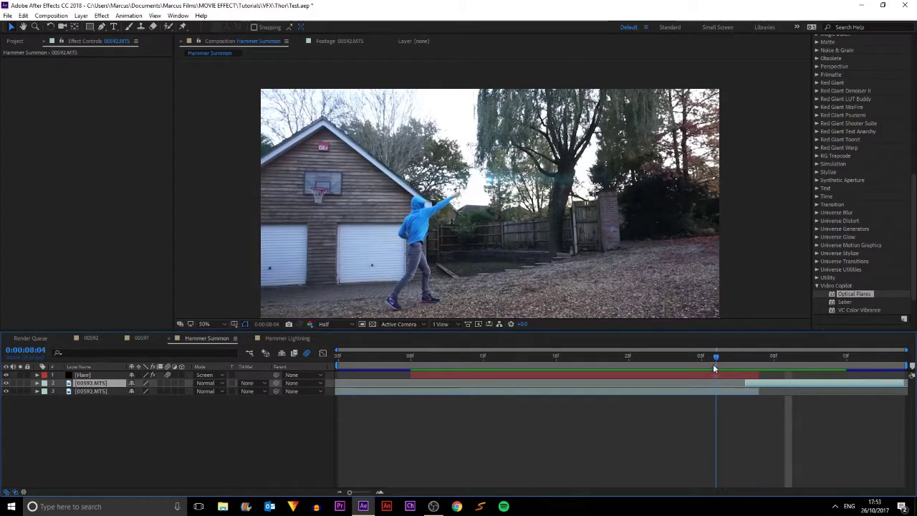
scroll(860, 81, "up", 10)
left_click(830, 69)
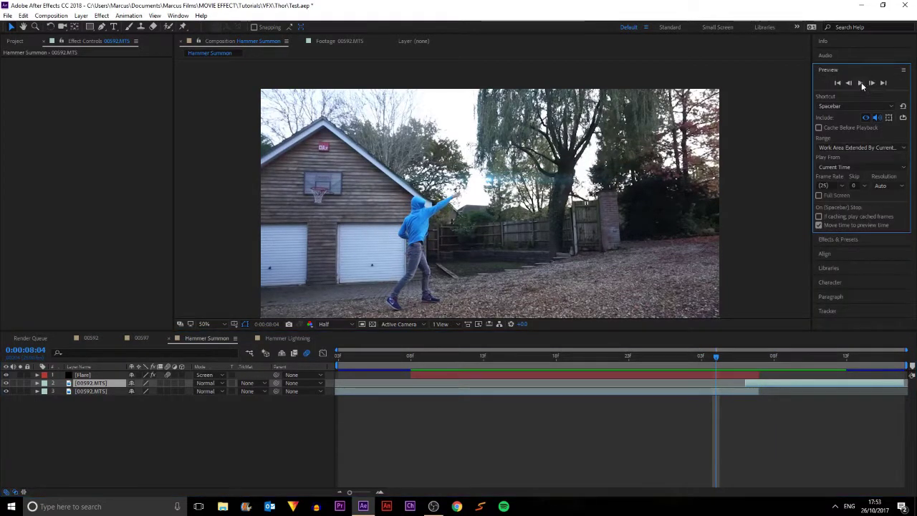
left_click(859, 82)
- Shorten the Flare layer to end at 0:00:08:06 and preview the composition from its start
left_click_drag(730, 358, 751, 361)
left_click(752, 375)
left_click(742, 374)
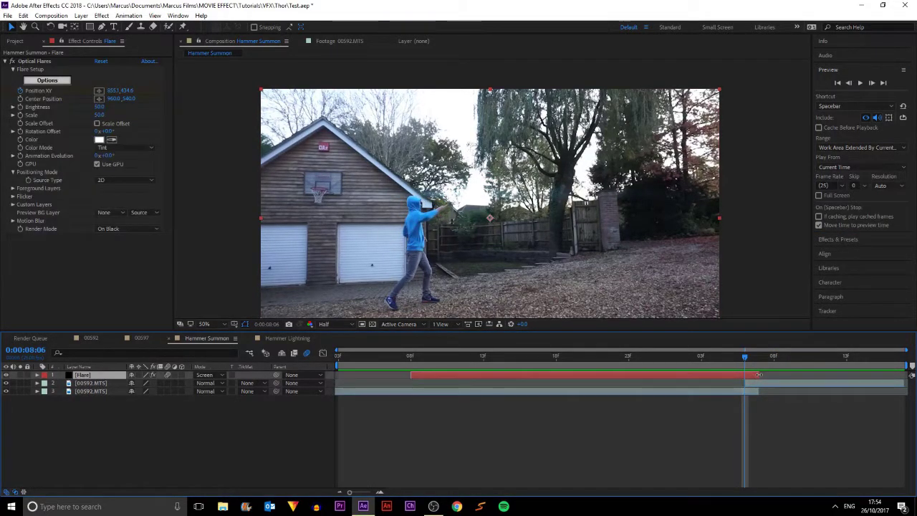
left_click_drag(746, 362, 767, 372)
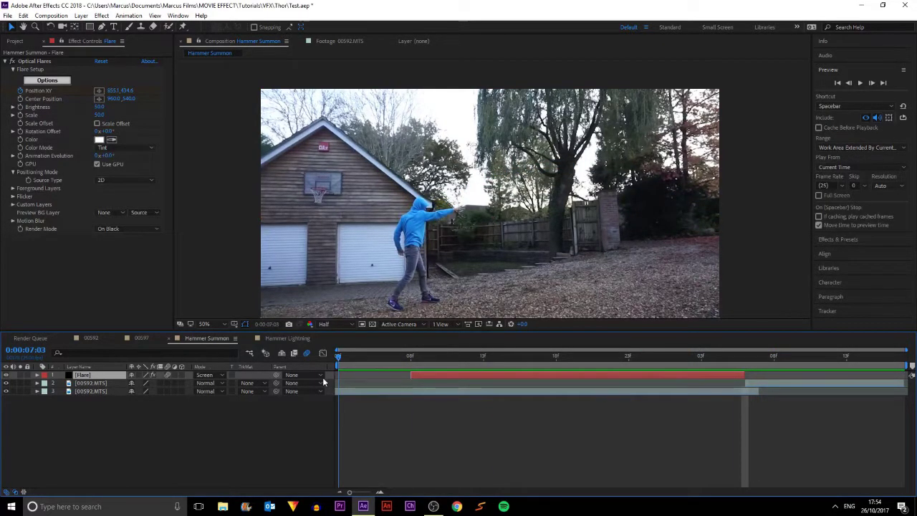
left_click(860, 83)
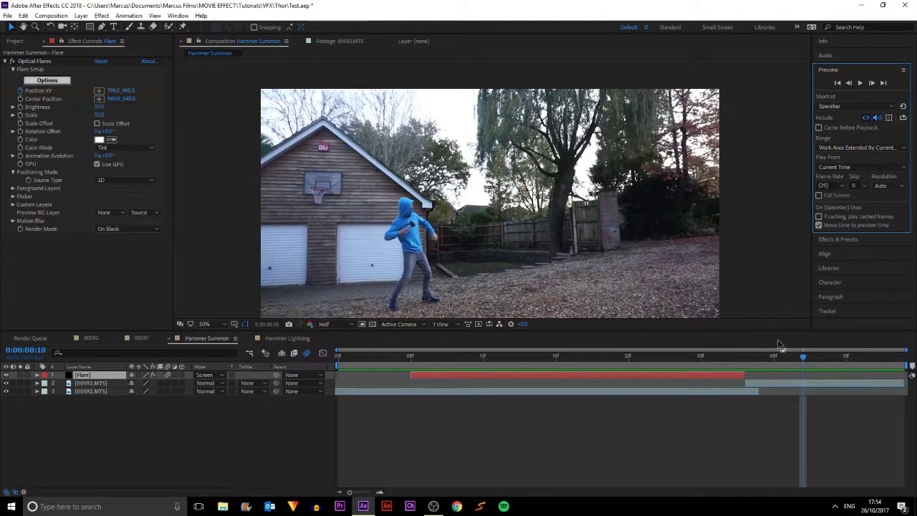
left_click(750, 441)
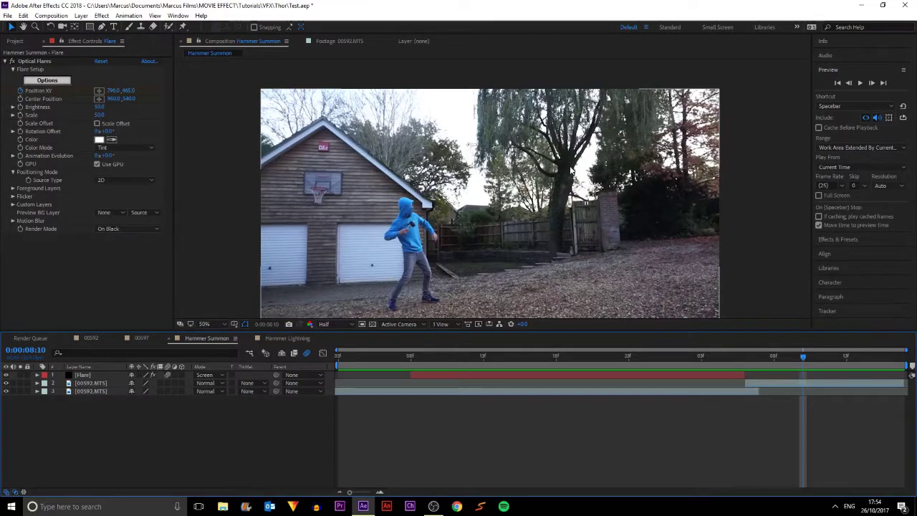
- Switch to the Hammer Lightning composition and move to 0:00:07:02, where the arm is raised
key("shift+period")
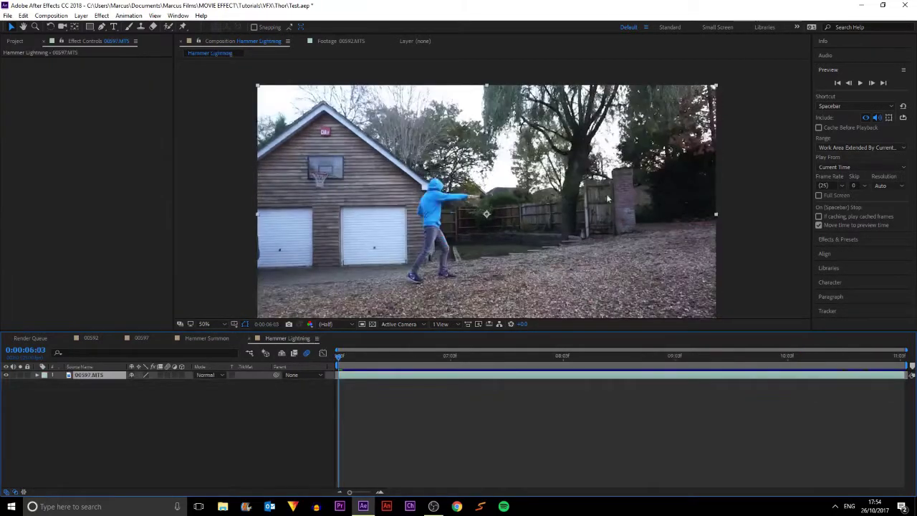
key("space")
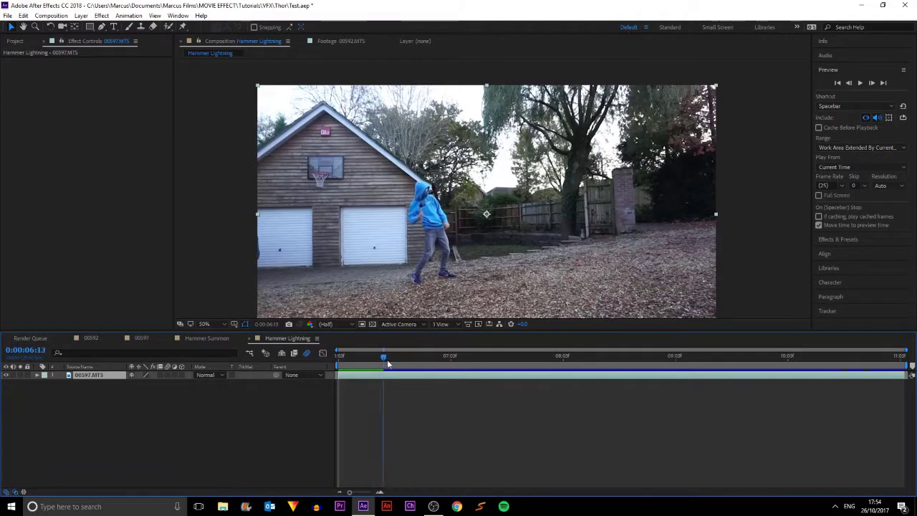
mouse_move(338, 368)
left_mouse_down()
mouse_move(459, 371)
mouse_move(567, 358)
mouse_move(911, 371)
mouse_move(360, 393)
mouse_move(339, 361)
left_mouse_up()
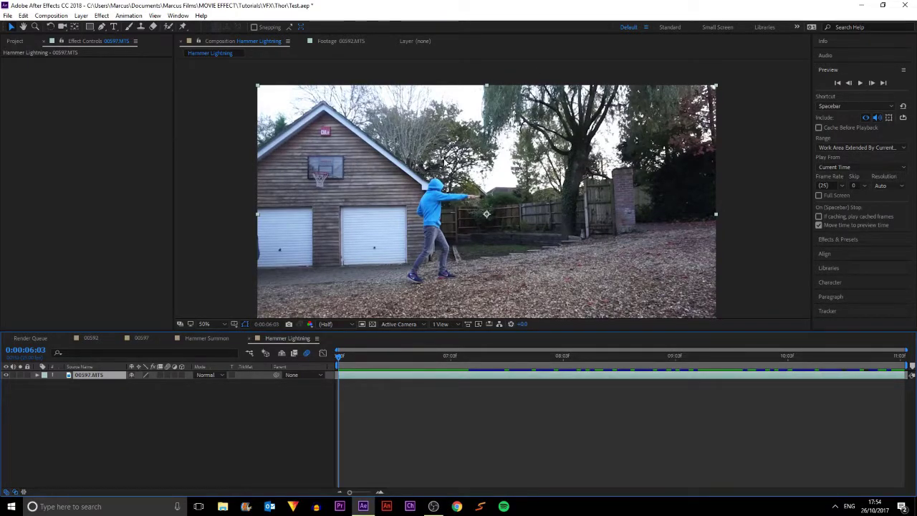
left_click_drag(332, 378, 445, 355)
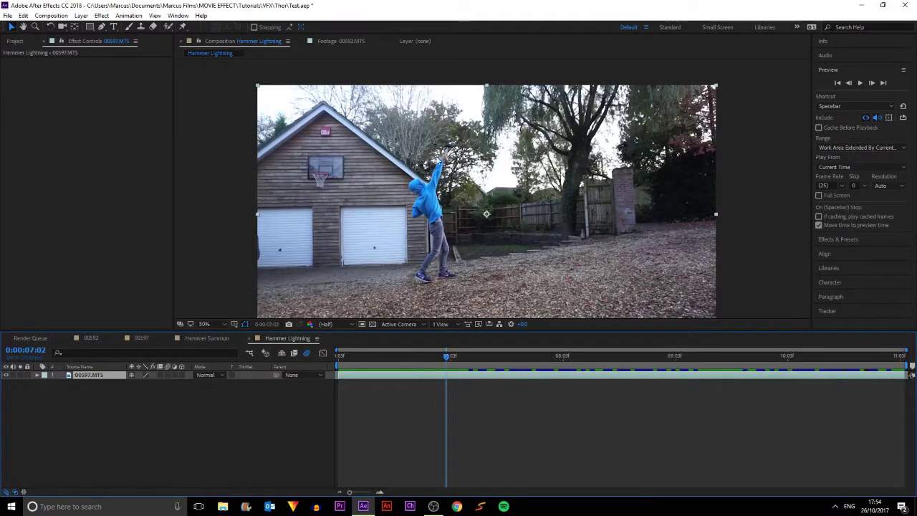
- Create a black 1920 × 1080 solid named Lightning above the footage in the Hammer Lightning composition
left_click(215, 406)
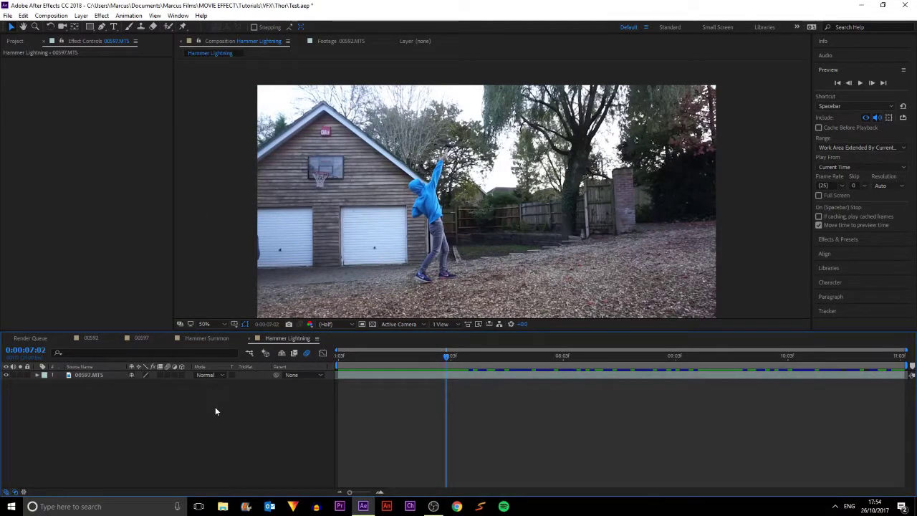
key("ctrl+y")
type("Lightning")
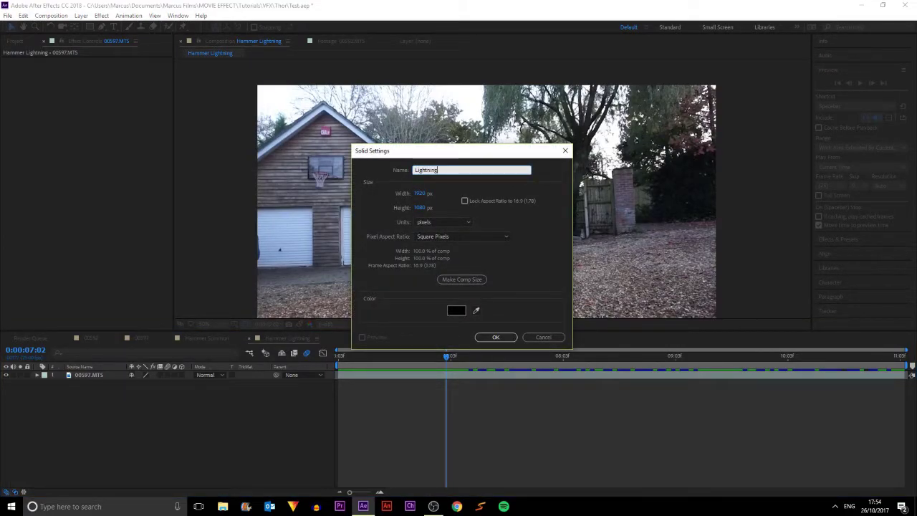
left_click(495, 337)
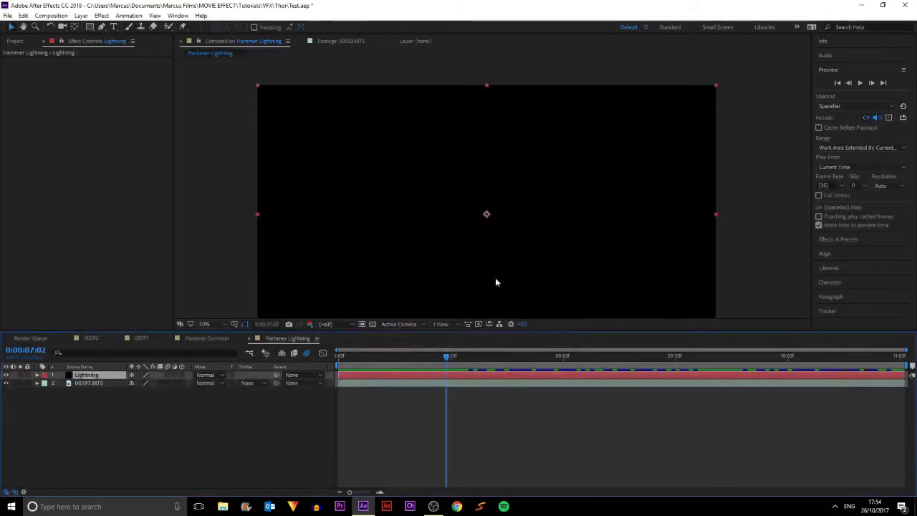
- Apply the Advanced Lightning effect to the Lightning solid and trim the layer's start to 0:00:07:02
left_click(842, 242)
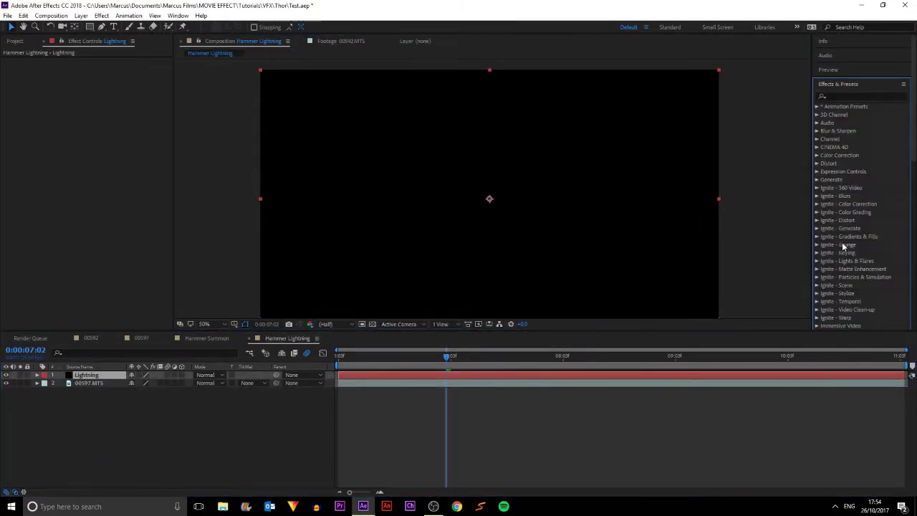
left_click(843, 98)
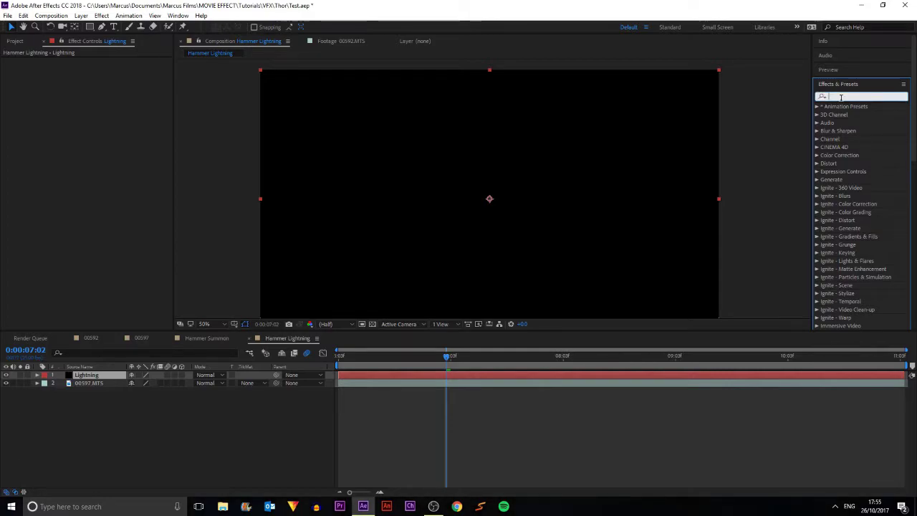
type("advance")
left_click_drag(860, 139, 485, 375)
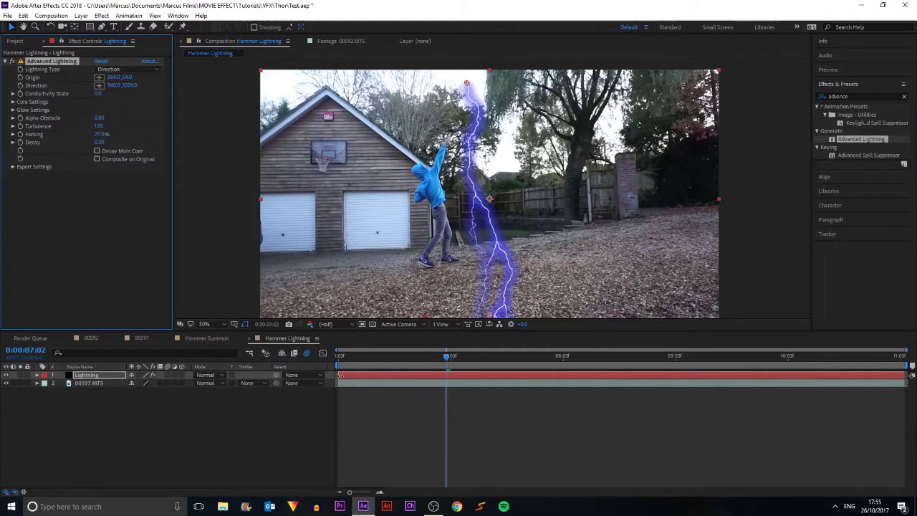
left_click(349, 374)
left_click_drag(349, 375, 446, 380)
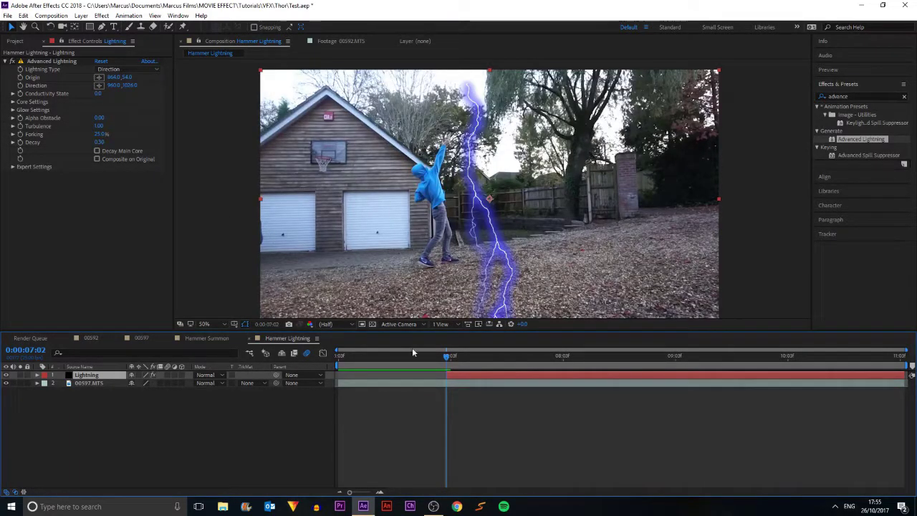
- Set the lightning's Glow Radius to 1.0 and its Glow Opacity to 0%
left_click(12, 110)
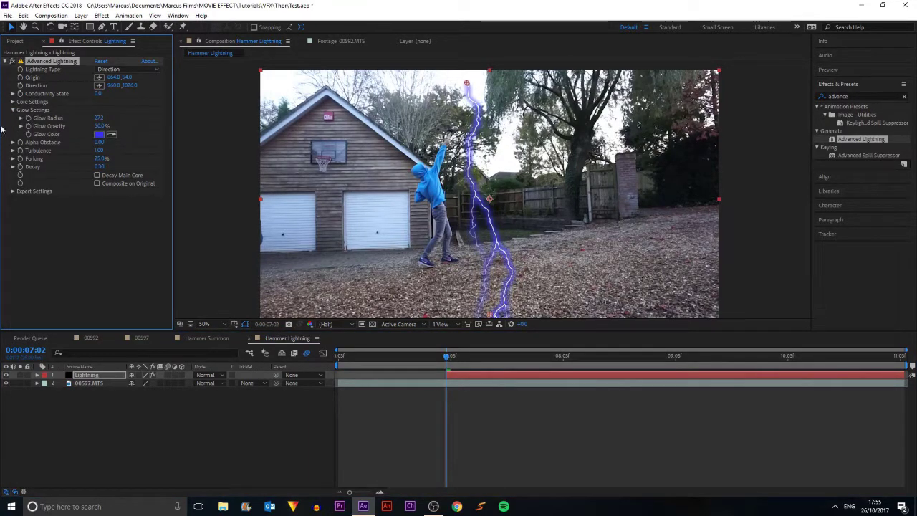
left_click_drag(99, 119, 34, 132)
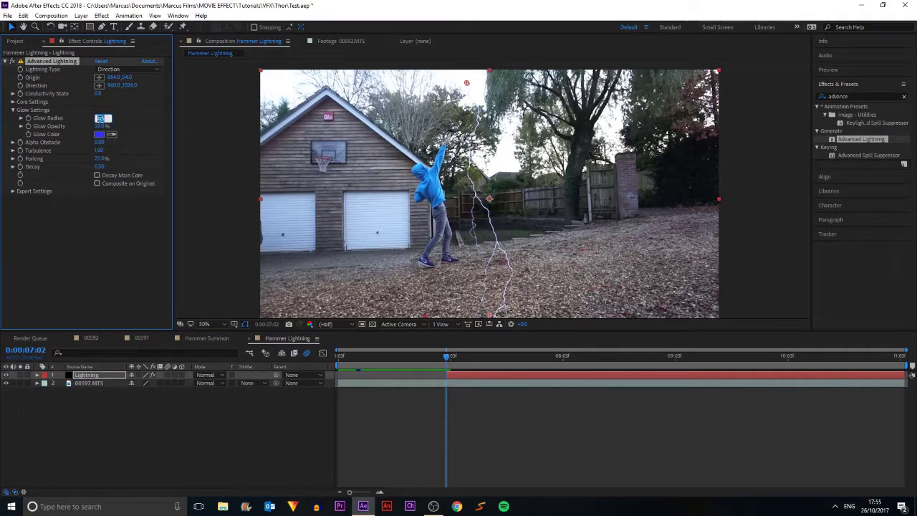
left_click(100, 126)
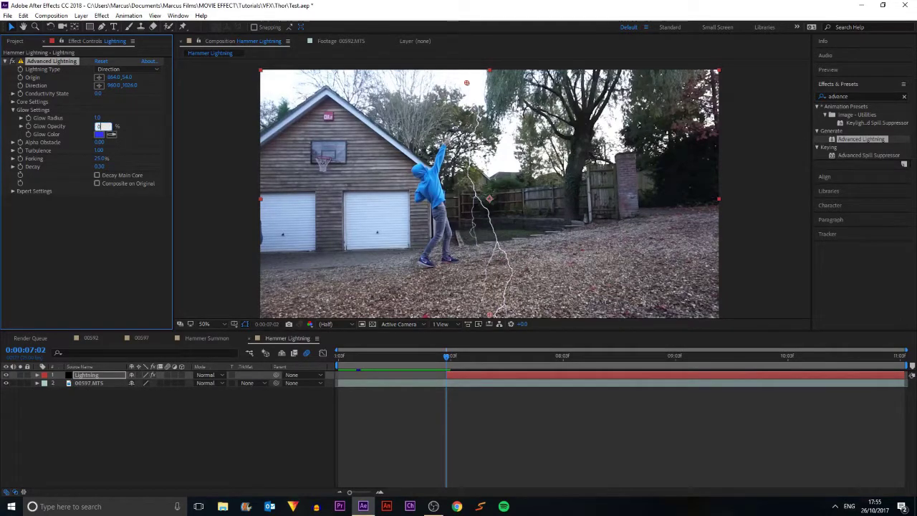
- Place the lightning's Origin above the frame at about 856, -68 and its Direction point near the raised hammer
key("period")
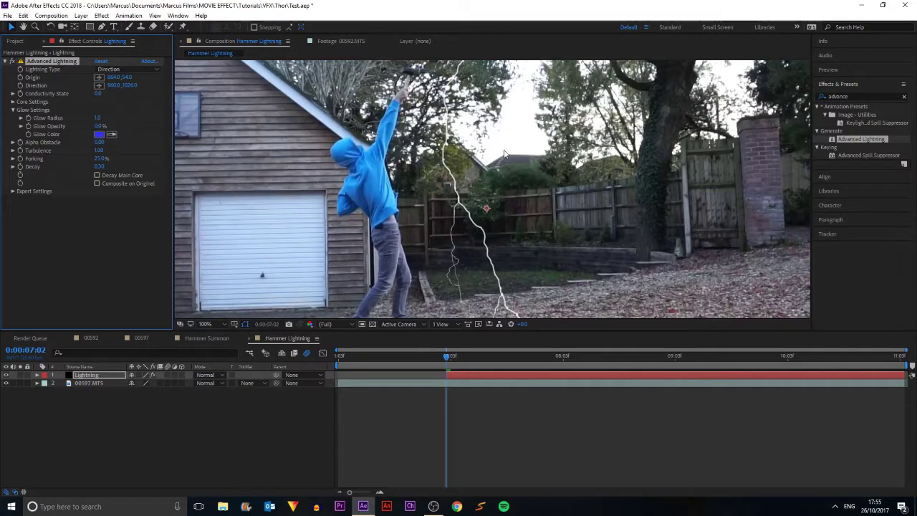
key("comma")
key("period")
key("comma")
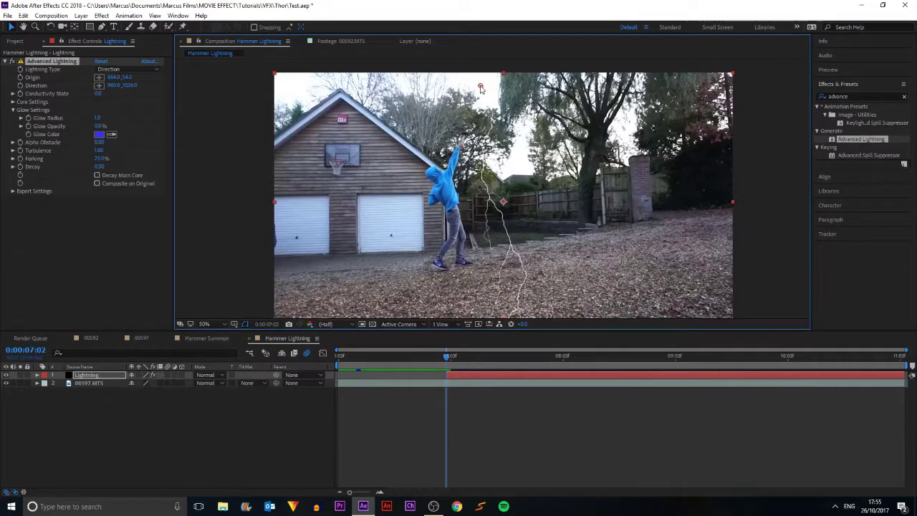
key("comma")
left_click_drag(498, 256, 472, 165)
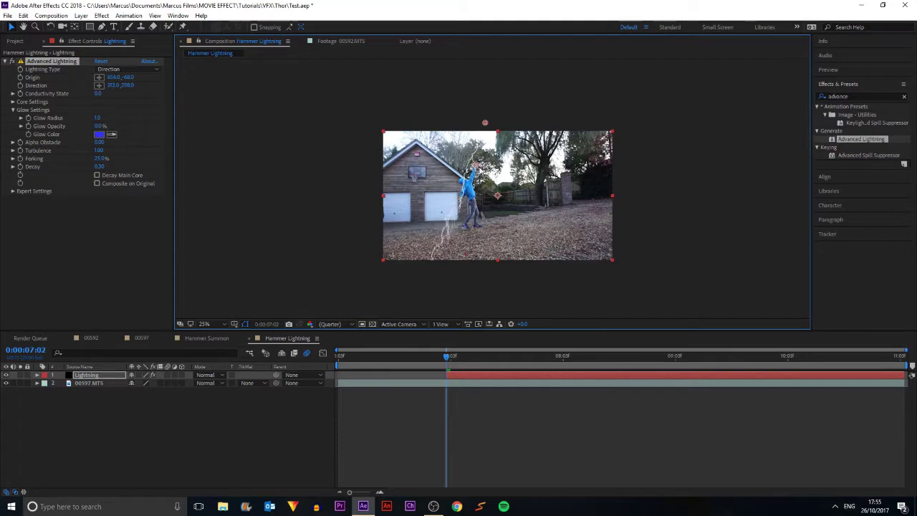
key("period")
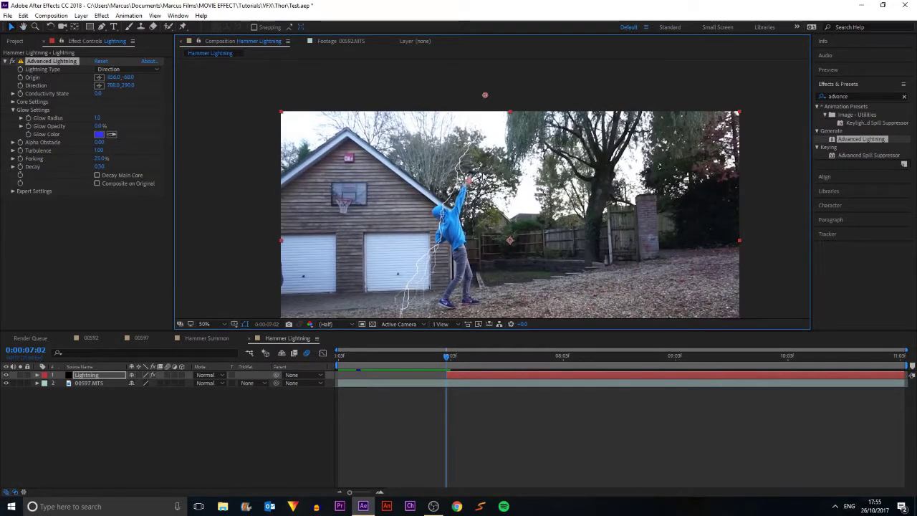
left_click_drag(469, 178, 473, 171)
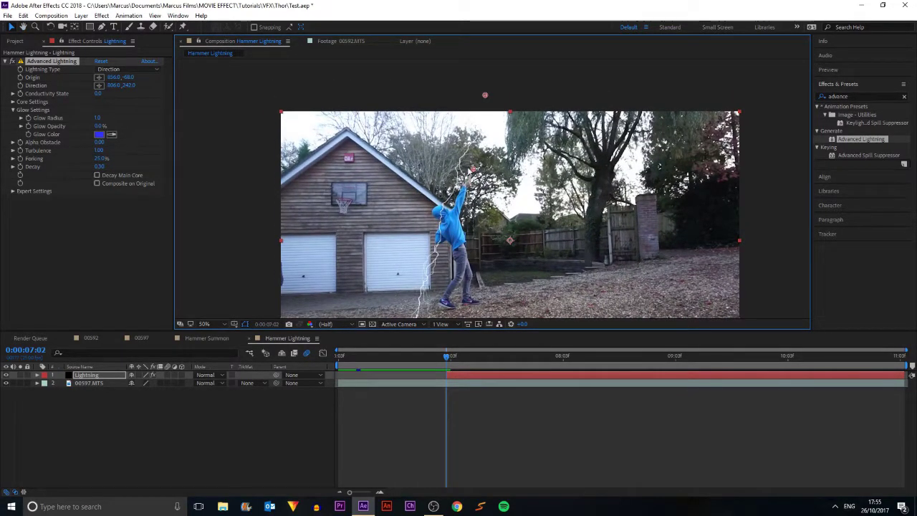
- Change the Lightning Type to Strike, fit the Direction point onto the hammer head and shift the Origin to about 842, -76
left_click(114, 69)
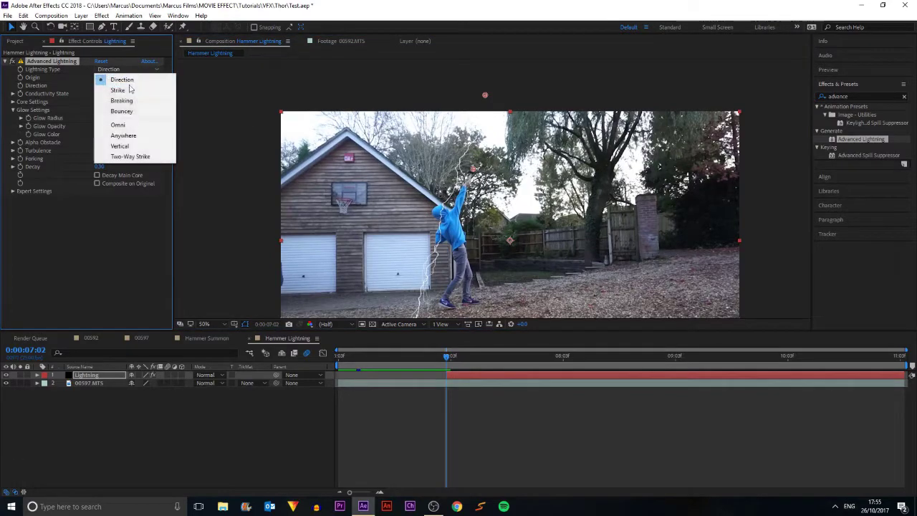
left_click(116, 88)
scroll(412, 159, "up", 4)
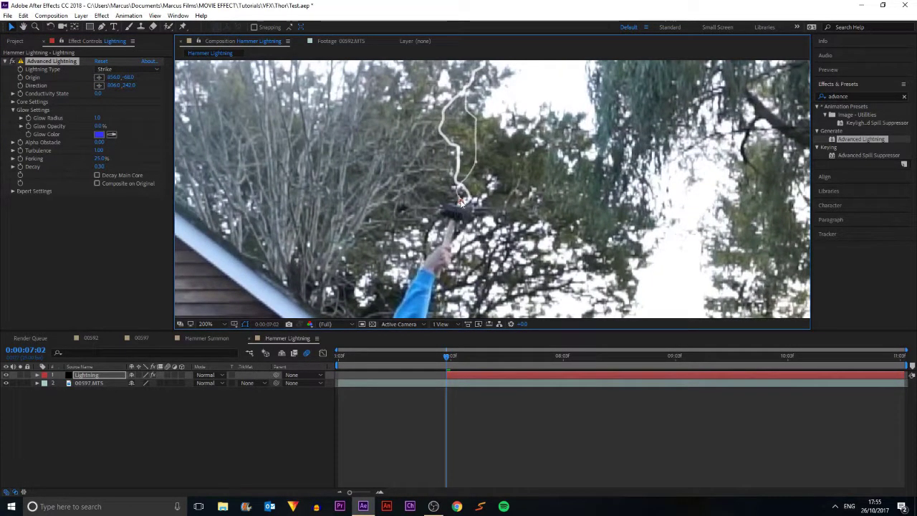
left_click_drag(462, 202, 457, 212)
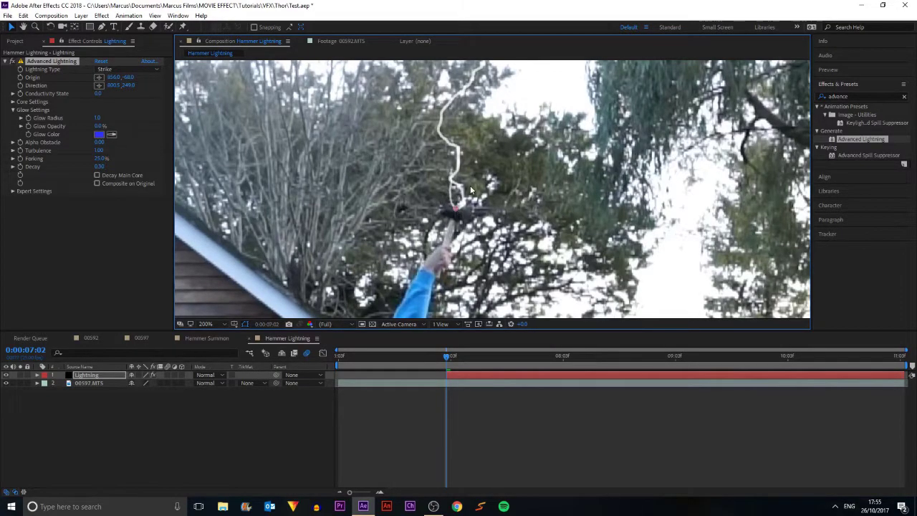
scroll(451, 187, "down", 2)
mouse_move(452, 140)
left_mouse_down()
mouse_move(428, 131)
mouse_move(446, 141)
left_mouse_up()
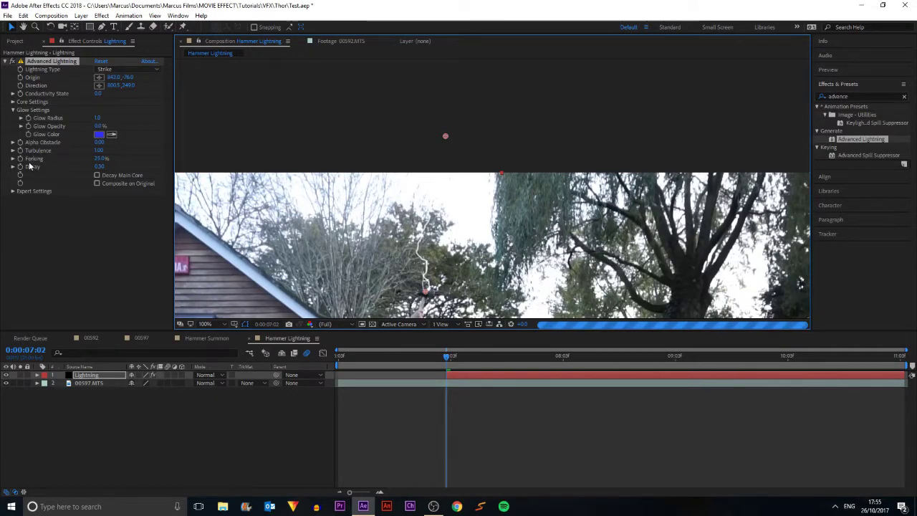
- Set the lightning's Turbulence to 1.07 and its Core Radius to 3
left_click_drag(102, 150, 140, 151)
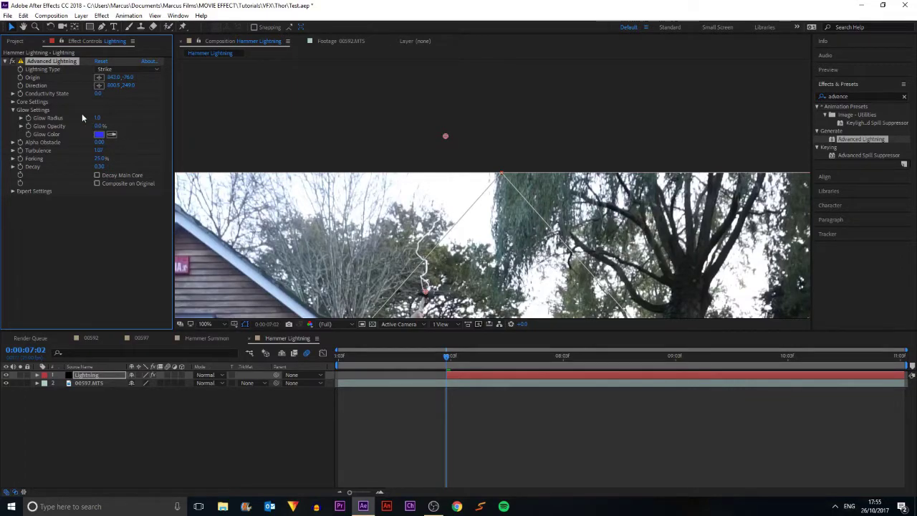
left_click(12, 101)
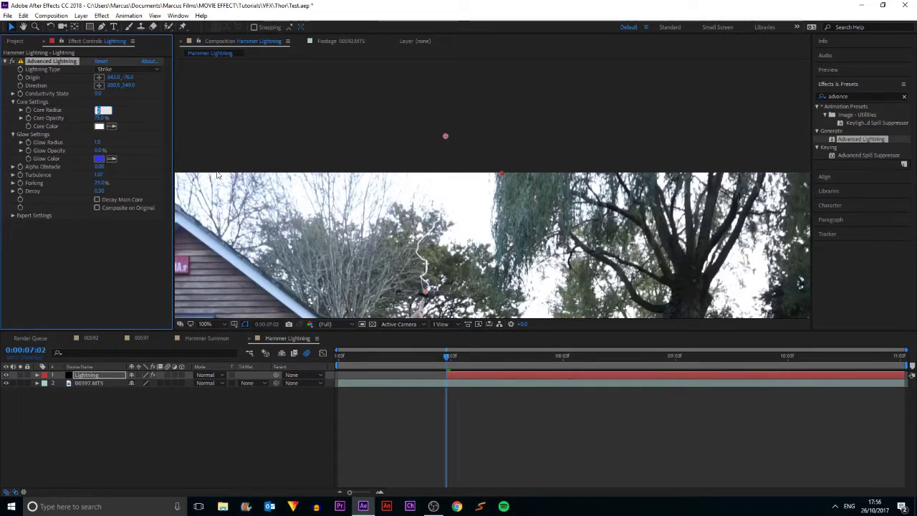
key("Return")
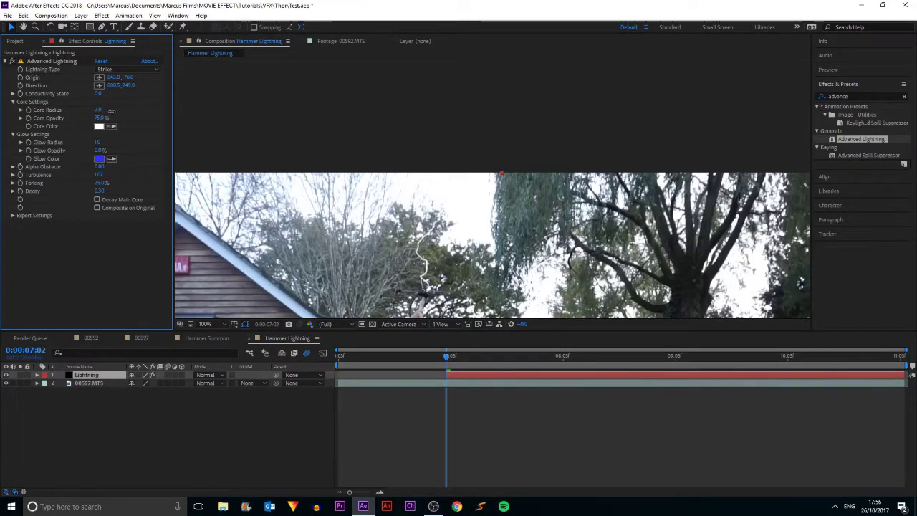
left_click(111, 110)
type("3")
key("Return")
- Nudge the lightning's Origin to about 847, -83 and set Forking to 30%
mouse_move(444, 136)
left_mouse_down()
mouse_move(457, 138)
mouse_move(446, 133)
left_mouse_up()
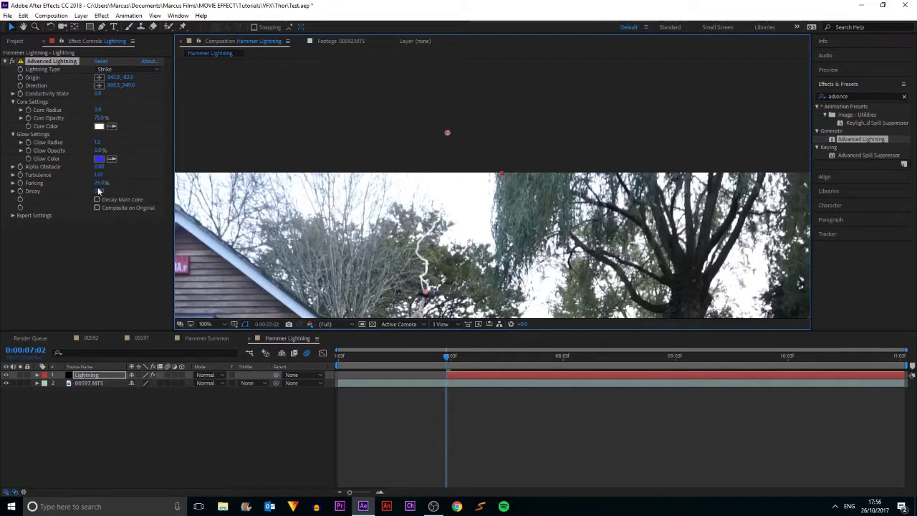
left_click_drag(101, 182, 120, 183)
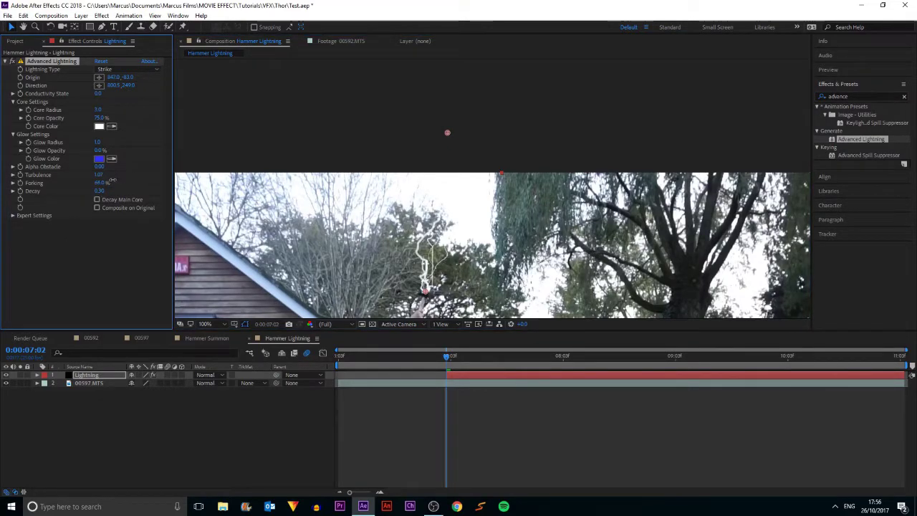
type("30")
key("Return")
- Thicken the lightning bolt by setting its Core Radius to 5
scroll(464, 262, "up", 1)
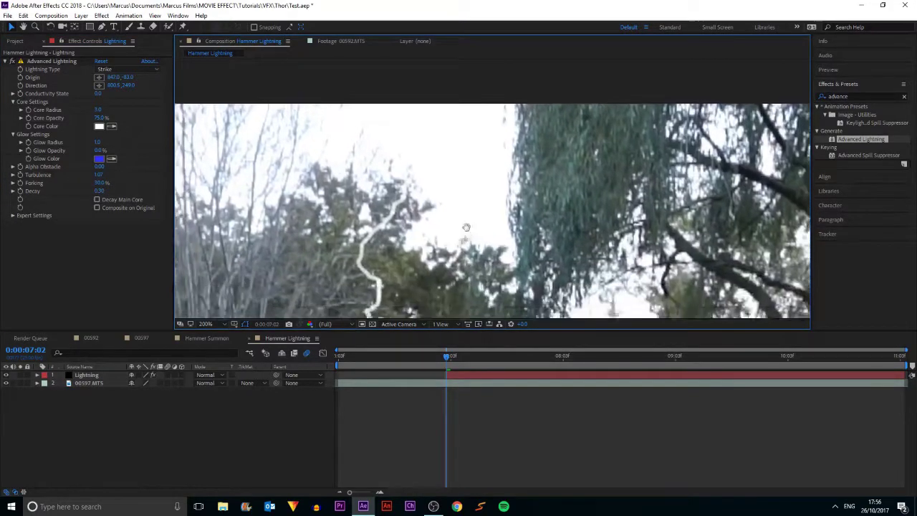
left_click(98, 109)
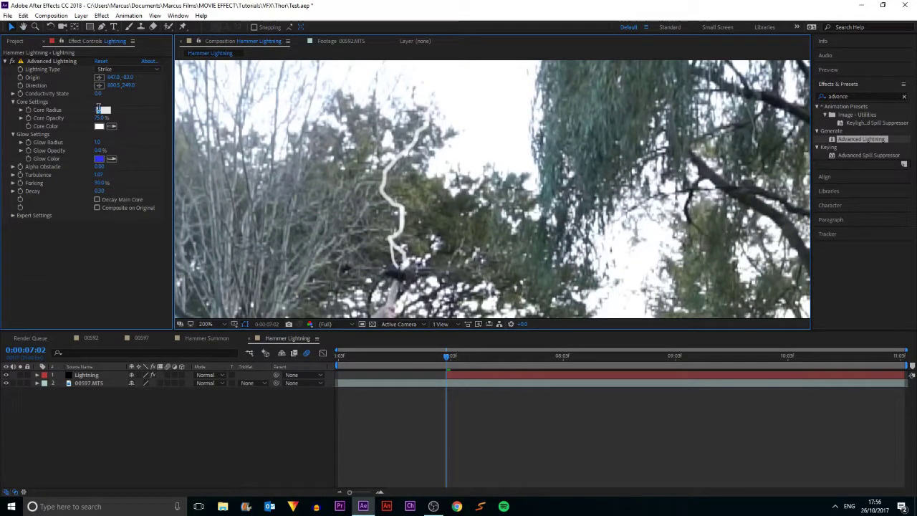
key("Return")
scroll(492, 215, "down", 1)
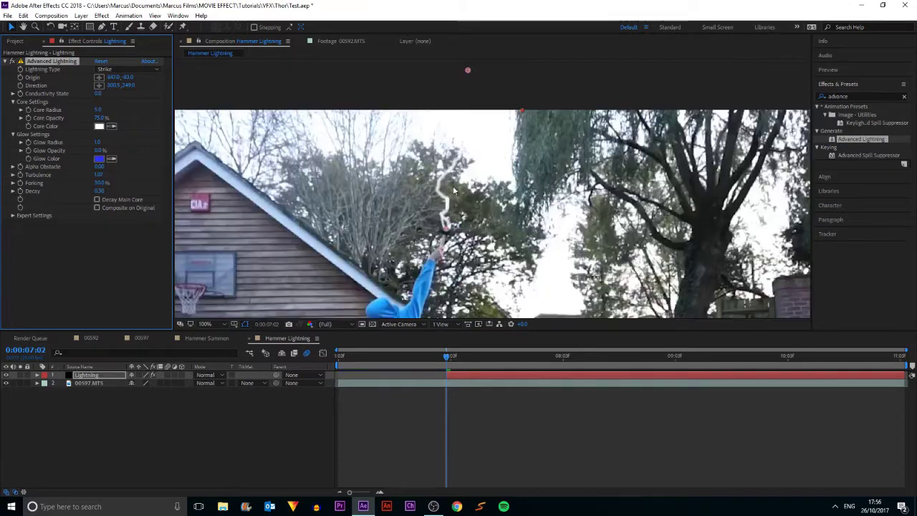
- Play back the lightning strike against the footage and return to 0:00:07:02
key("space")
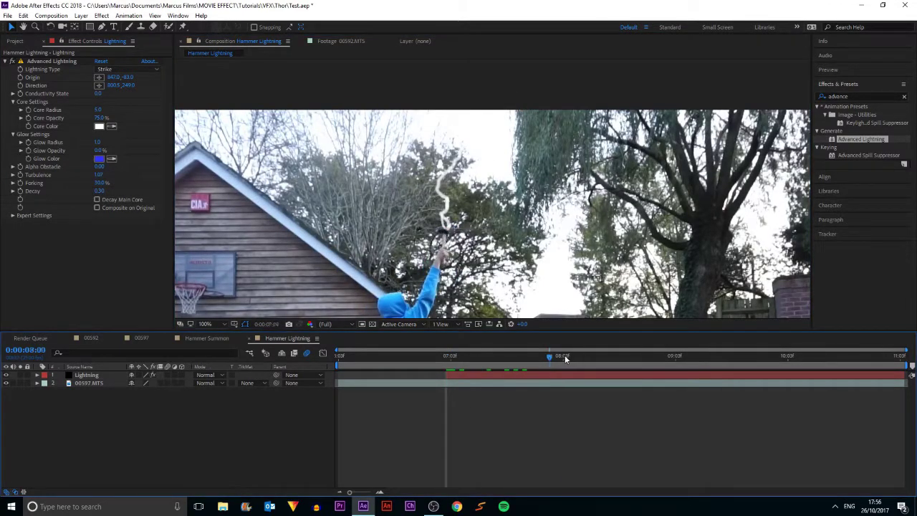
left_click(434, 356)
left_click_drag(434, 356, 448, 359)
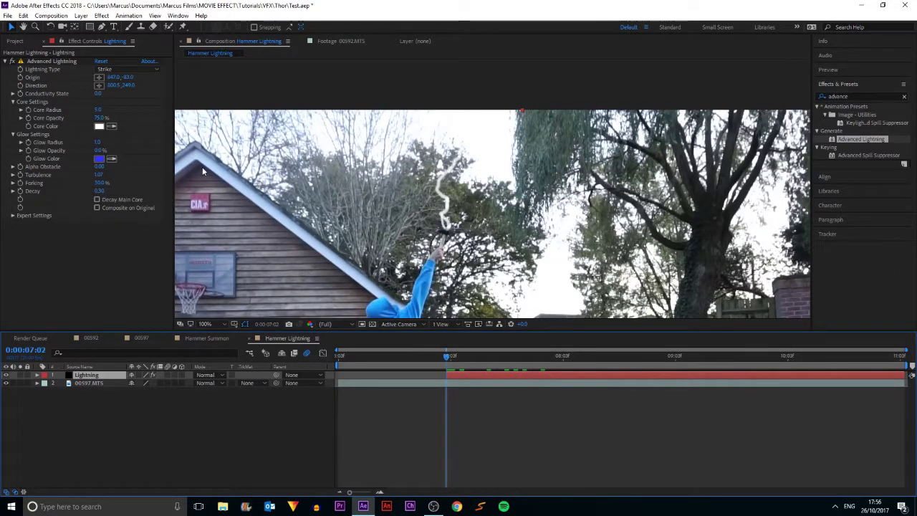
- Keyframe the lightning's Direction from a point above the hammer at 0:00:07:02 to the hammer head at 0:00:07:03
left_click(20, 88)
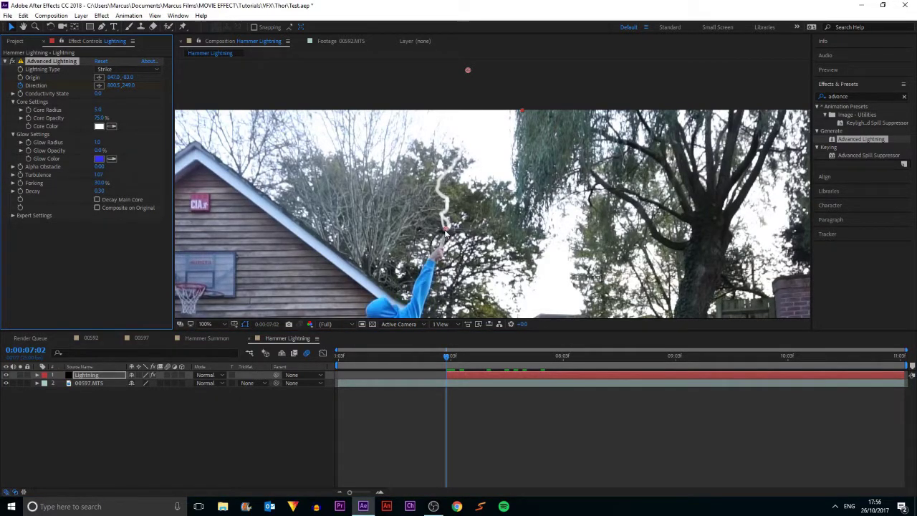
left_click_drag(446, 233, 449, 178)
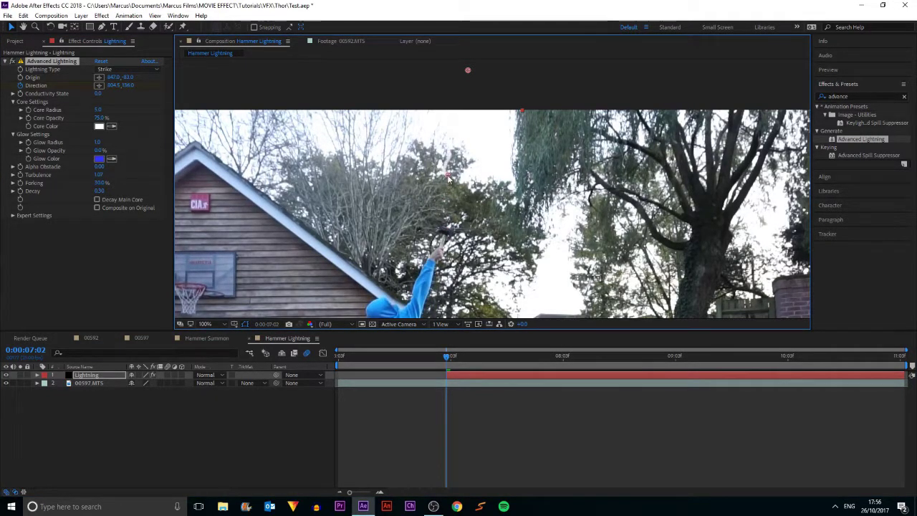
left_click(449, 356)
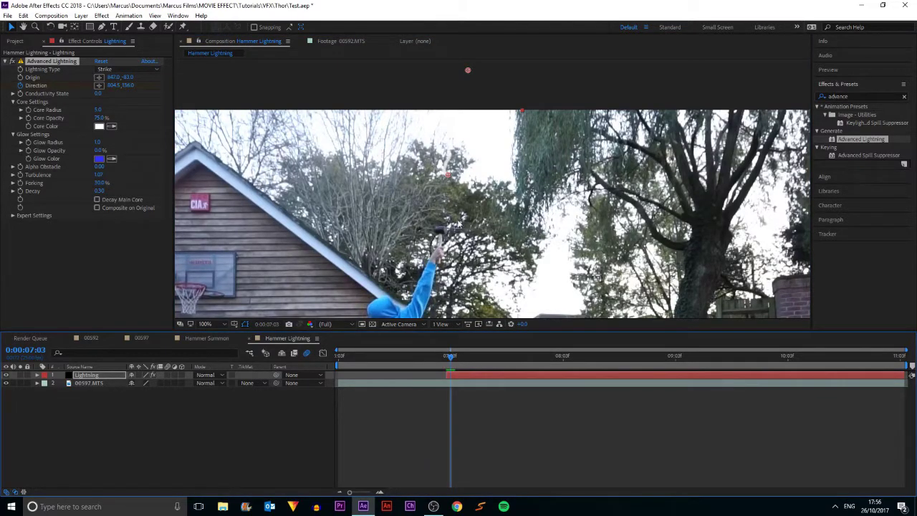
left_click_drag(447, 180, 478, 222)
key("period")
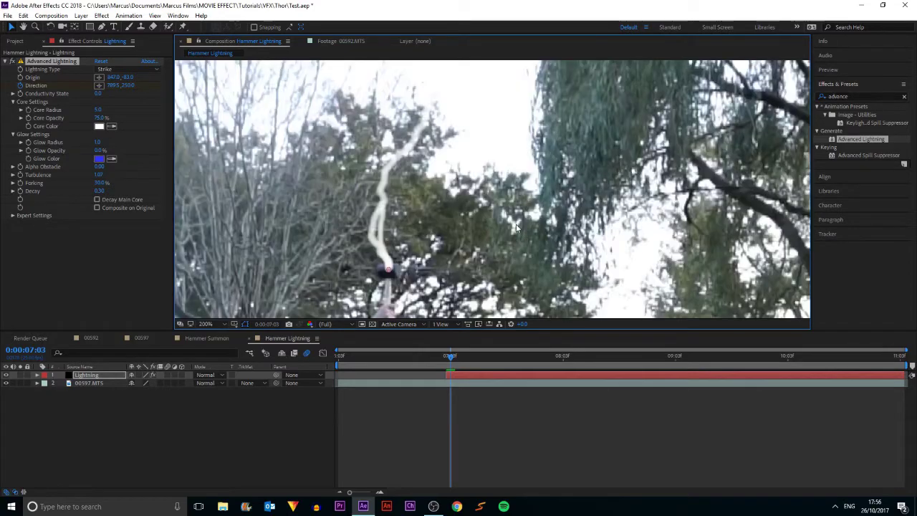
- Advance about two frames at a time from 0:00:07:03, keyframing the Direction point onto the moving hammer head
left_click_drag(425, 269, 441, 189)
key("Page_Down")
key("Page_Down")
key("Page_Down")
key("Page_Down")
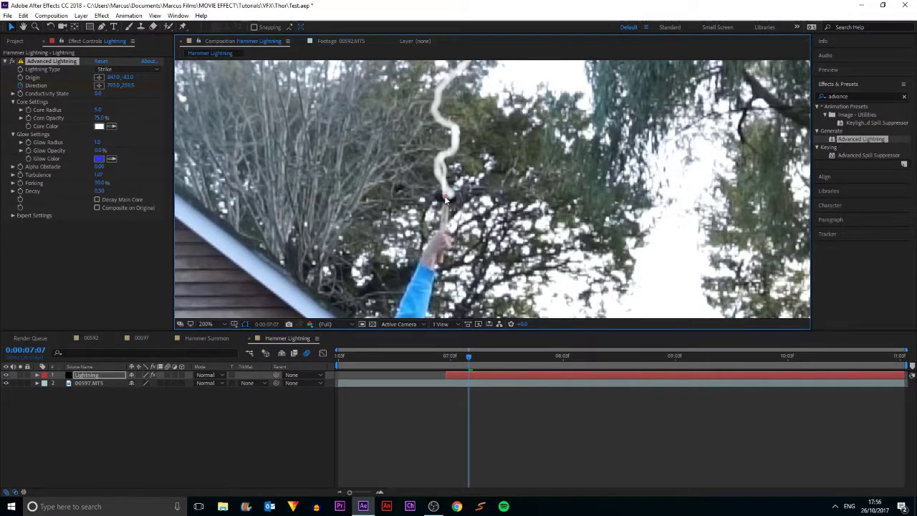
key("Page_Down")
key("Page_Down")
left_click_drag(444, 195, 443, 191)
key("Page_Down")
key("Page_Down")
key("Page_Down")
key("Page_Down")
key("Page_Down")
key("Page_Down")
key("Page_Down")
key("Page_Down")
key("Page_Down")
key("Page_Down")
key("Page_Down")
key("Page_Down")
- Reveal the Lightning layer's Direction keyframes and scrub back to 0:00:07:15 to check that the bolt follows the hammer
key("u")
key("slash")
left_click_drag(594, 354, 503, 365)
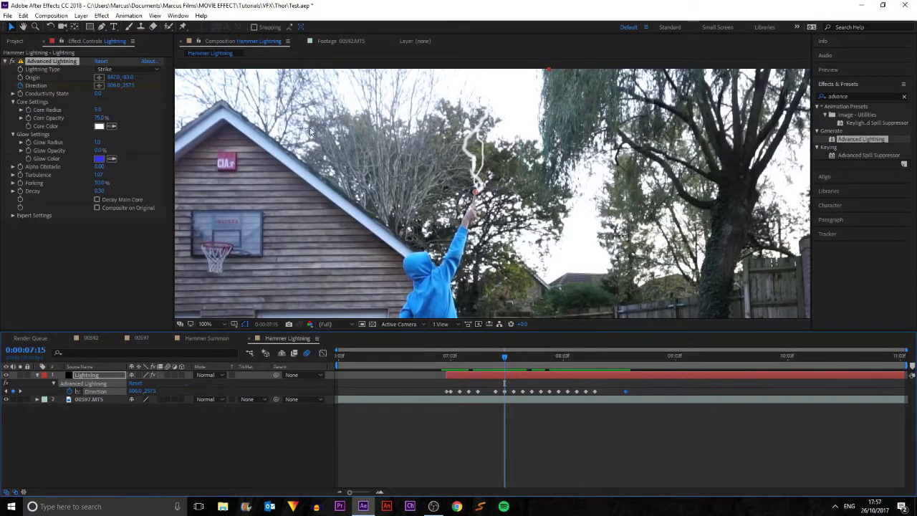
- Add the expression time*5 to the lightning's Conductivity State and scrub to 0:00:07:17 to check the bolt's movement
left_click(20, 94, "alt")
type("time*5")
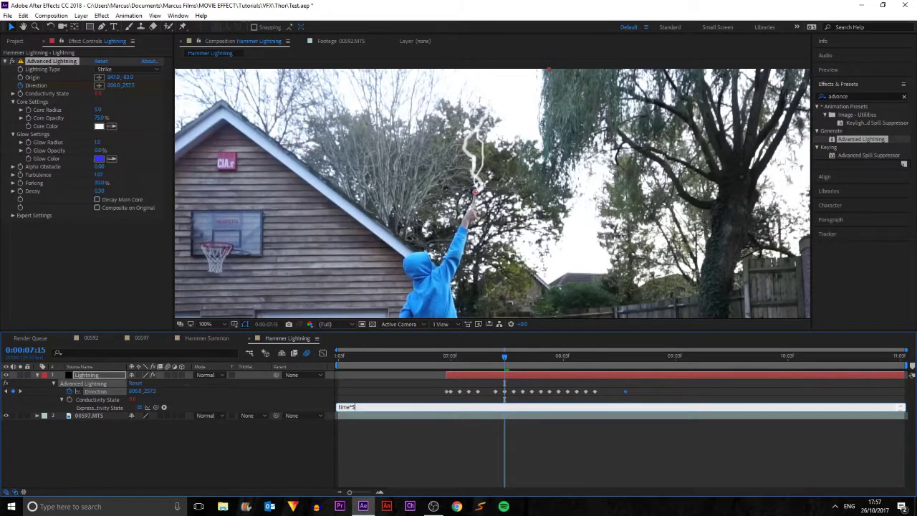
left_click(695, 434)
mouse_move(505, 358)
left_mouse_down()
mouse_move(436, 358)
mouse_move(574, 363)
mouse_move(513, 358)
left_mouse_up()
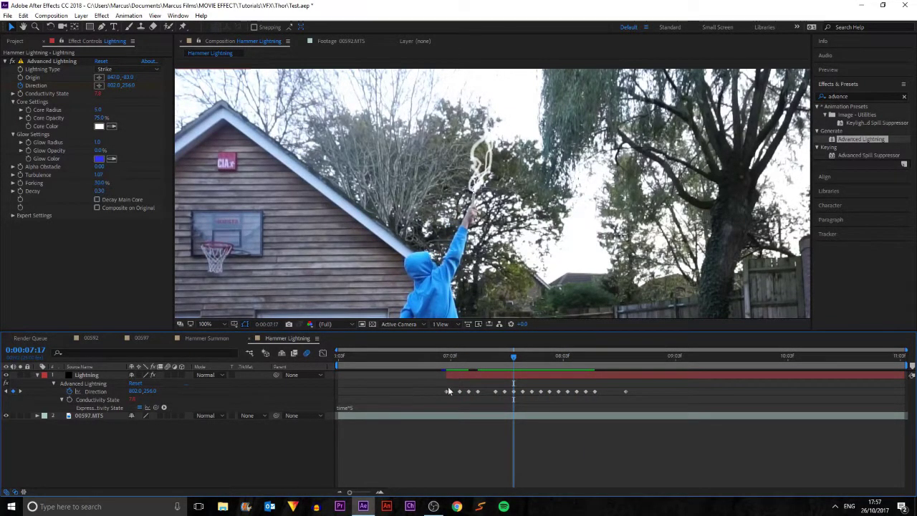
- Enable motion blur for the Lightning layer, check the bolt around 0:00:08:03, and collapse the layer's properties
left_click_drag(514, 354, 567, 358)
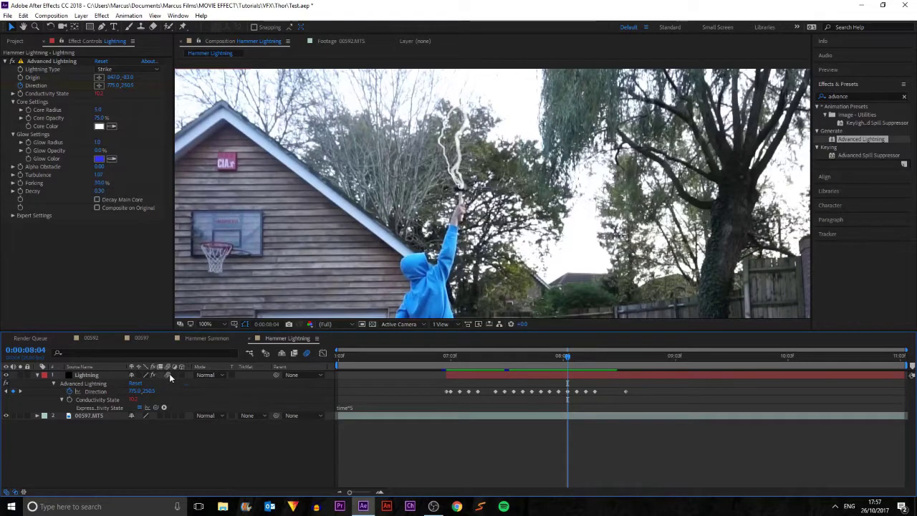
mouse_move(570, 358)
left_mouse_down()
mouse_move(479, 358)
mouse_move(608, 364)
mouse_move(562, 361)
left_mouse_up()
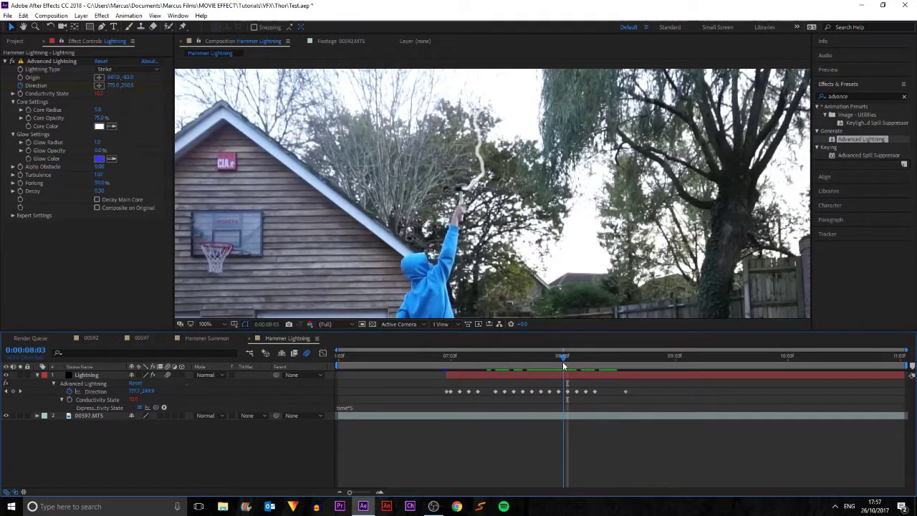
left_click(36, 375)
left_click(492, 377)
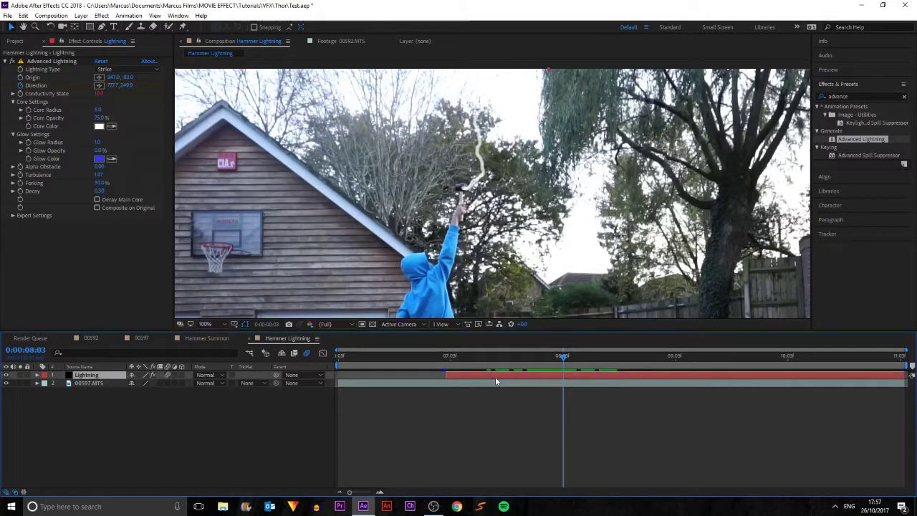
- Keyframe the lightning's Origin from its current position at 0:00:08:16 to a point just above the hammer at 0:00:08:17
left_click_drag(562, 356, 621, 359)
key("u")
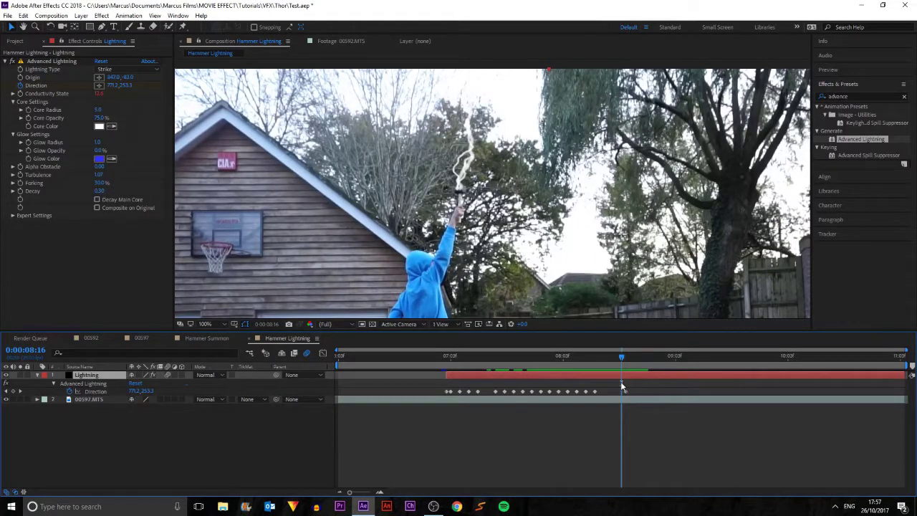
left_click(622, 386)
left_click(613, 370)
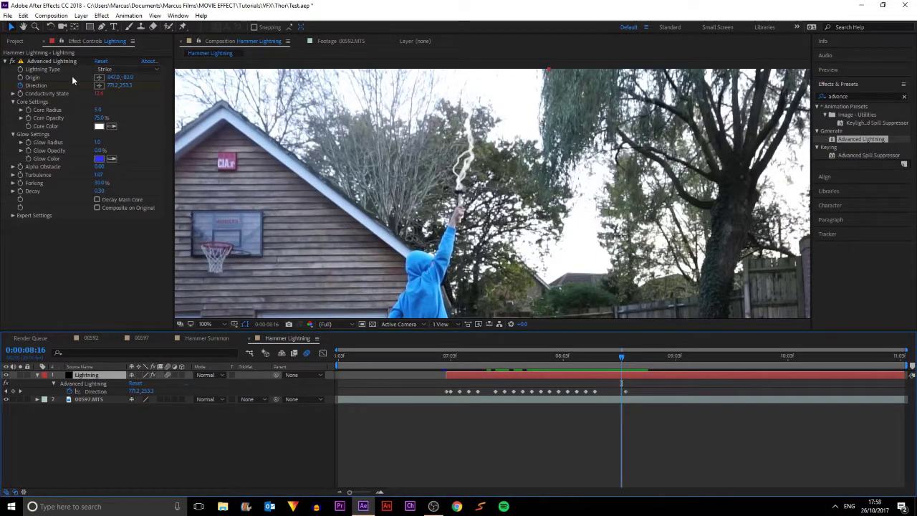
left_click(27, 83)
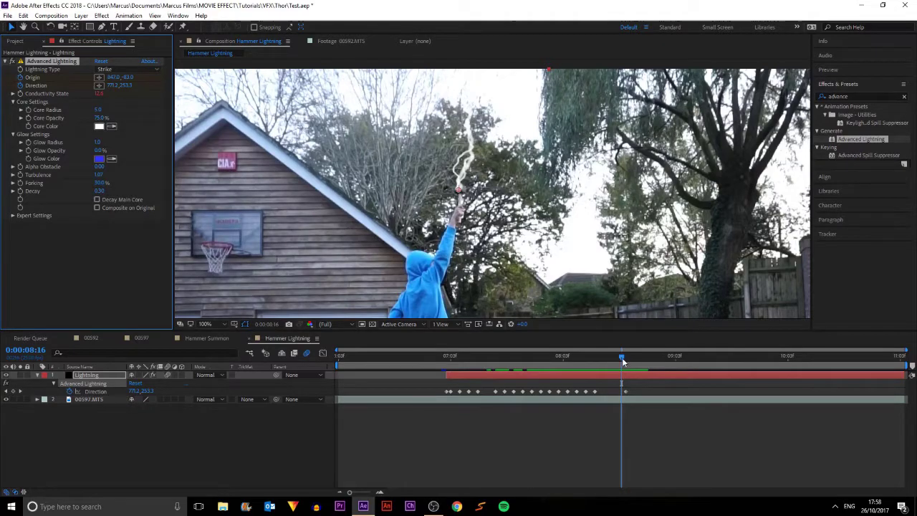
left_click_drag(622, 358, 625, 358)
key("comma")
key("comma")
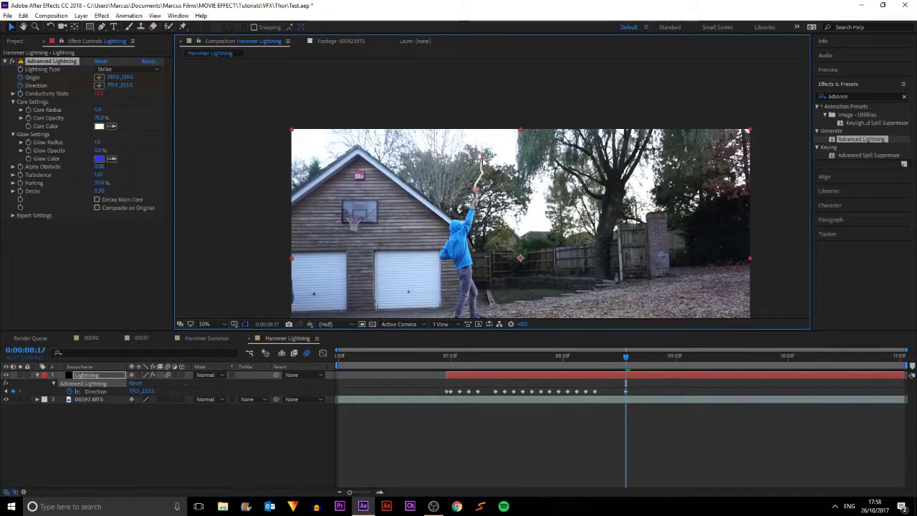
left_click(580, 102)
- Split the Lightning layer at 0:00:08:17 and delete the part after that frame
mouse_move(626, 354)
left_mouse_down()
mouse_move(597, 358)
mouse_move(625, 358)
left_mouse_up()
left_click(632, 377)
key("ctrl+shift+d")
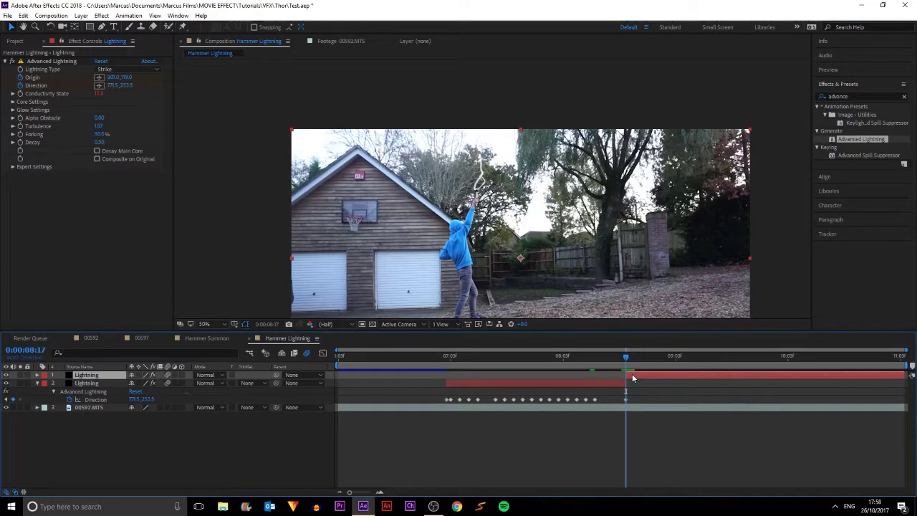
key("Delete")
- Return to 0:00:07:02 and apply the Stylize Glow effect to the Lightning layer
left_click_drag(614, 356, 446, 355)
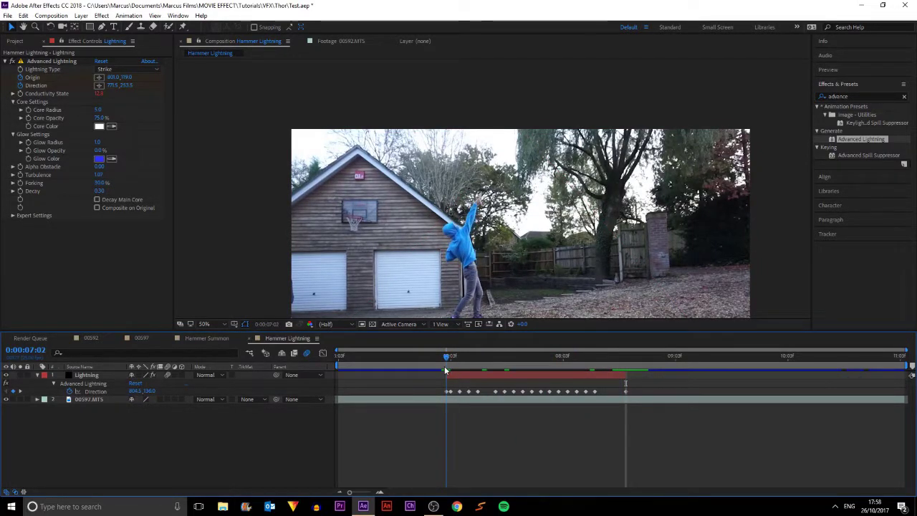
left_click(37, 374)
left_click(86, 375)
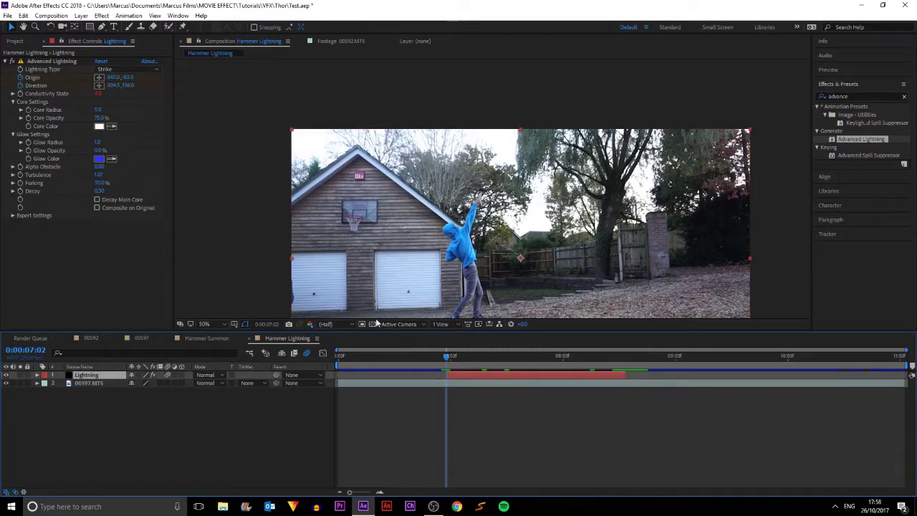
left_click(904, 97)
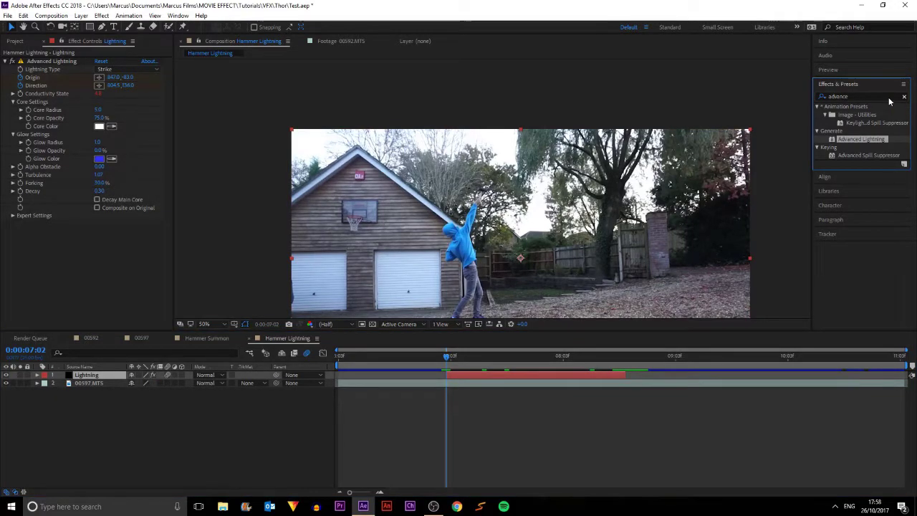
type("glow")
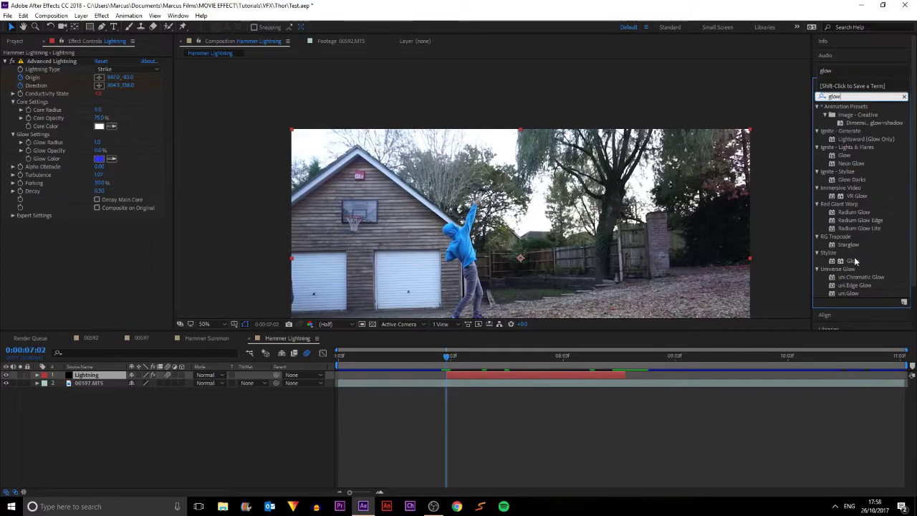
left_click_drag(855, 261, 608, 344)
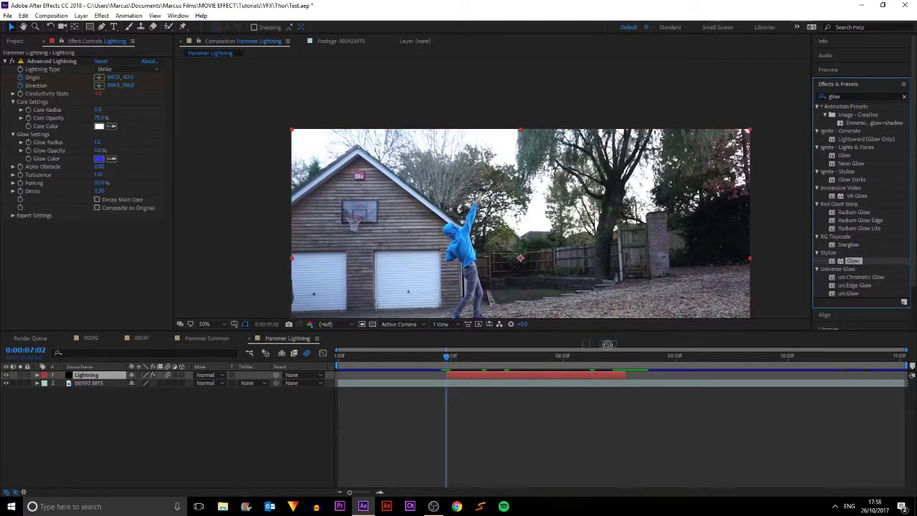
left_click_drag(507, 376, 507, 378)
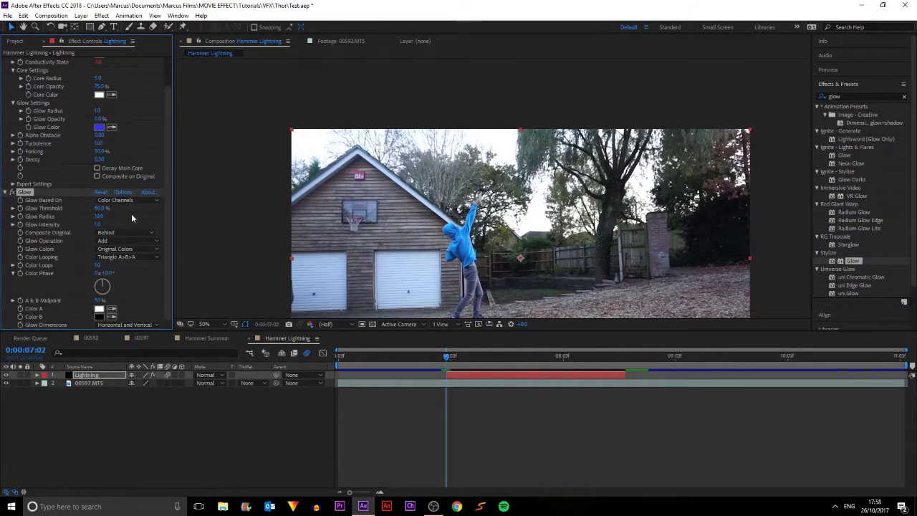
- At 0:00:07:18, set Glow Colors to A & B Colors and make Color A light cyan
left_click_drag(462, 345, 517, 353)
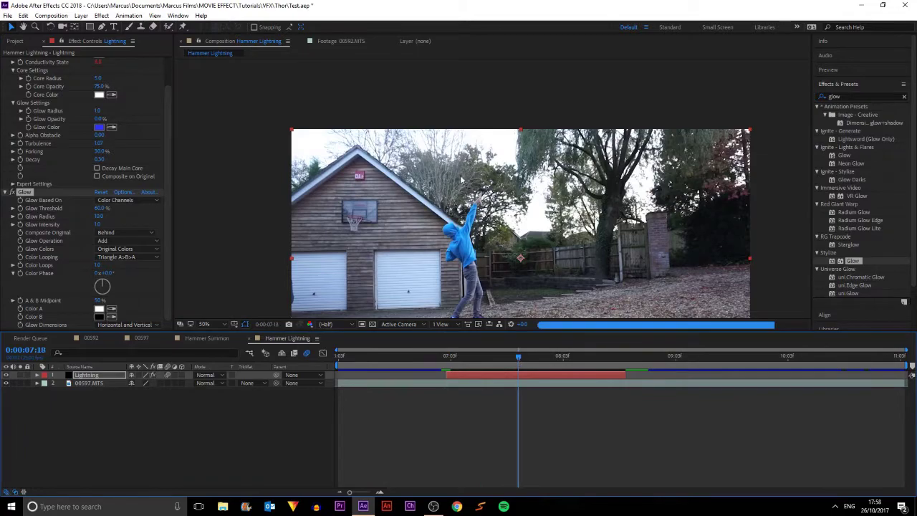
scroll(484, 172, "up", 2)
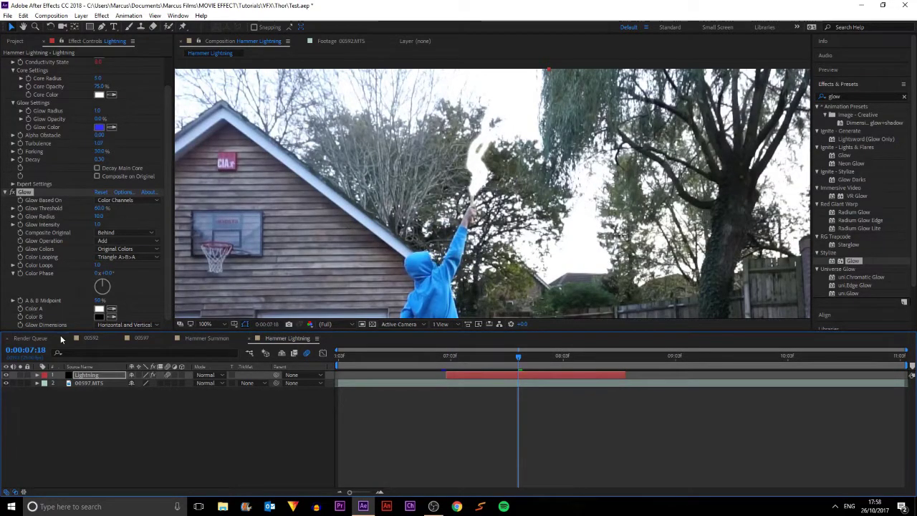
left_click(125, 248)
left_click(126, 270)
left_click(100, 308)
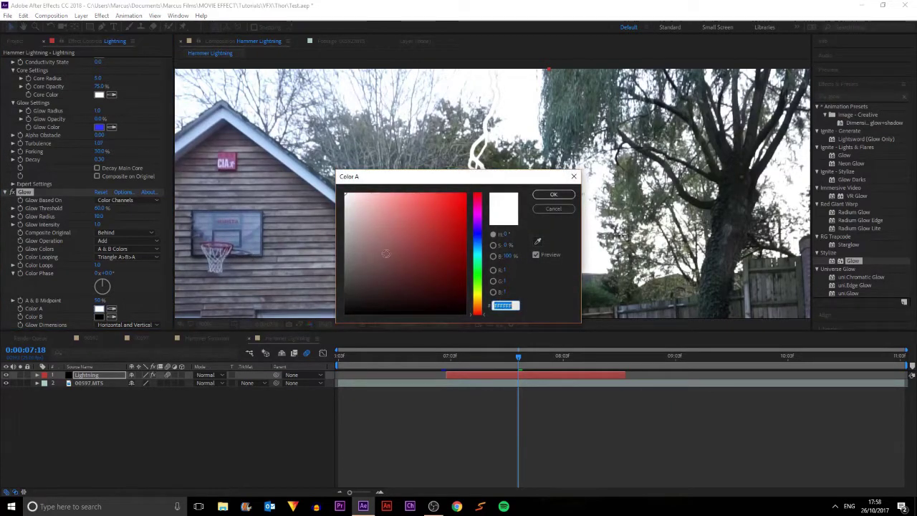
left_click(477, 252)
left_click_drag(440, 246, 408, 194)
left_click(553, 194)
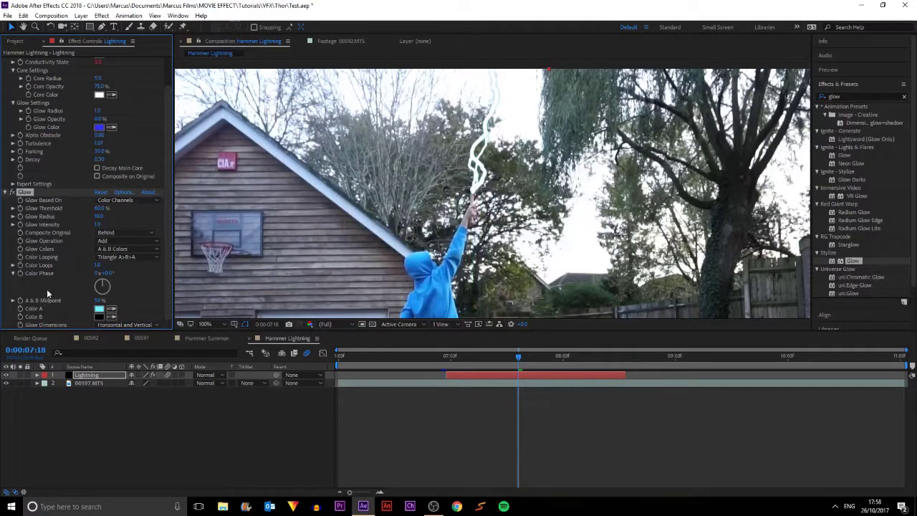
- Set the Glow effect's Color B to bright blue (#0090FF)
left_click(100, 316)
left_click(477, 244)
left_click(441, 224)
left_click(546, 196)
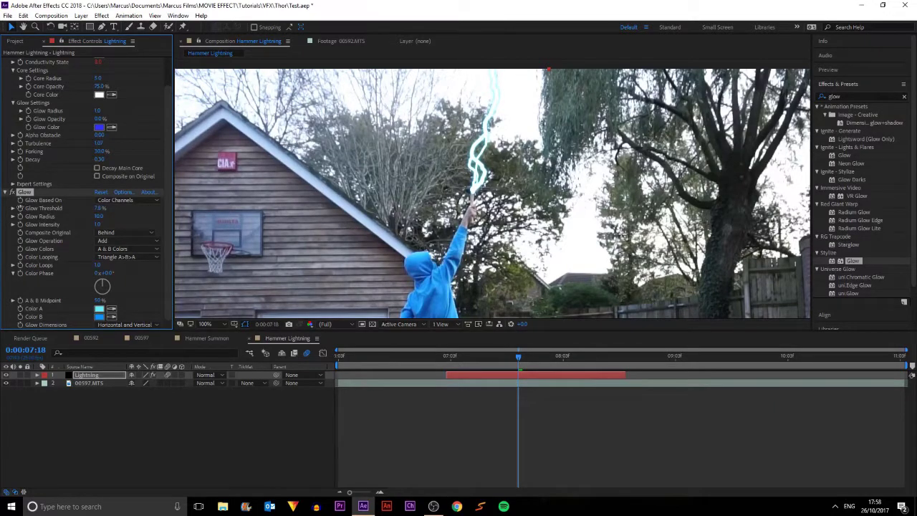
- Set the Glow effect's Threshold to 0% and its Radius to 26
scroll(483, 151, "up", 1)
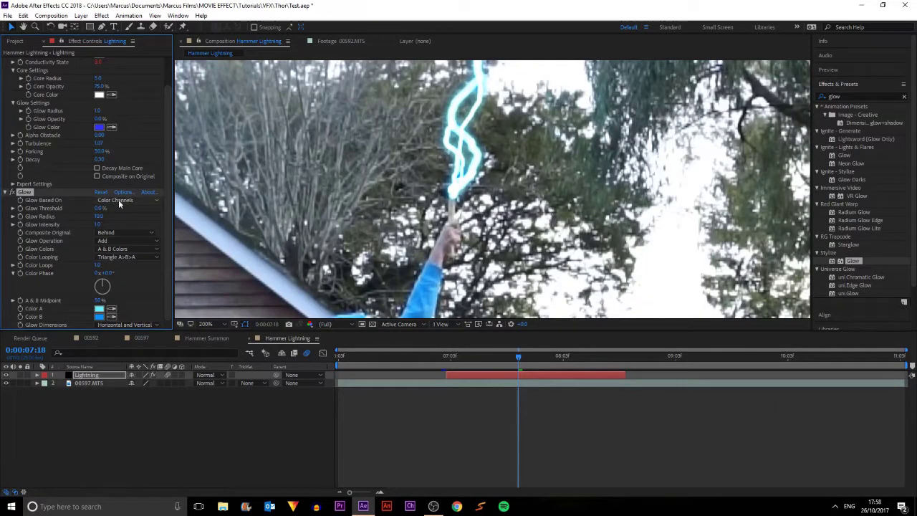
left_click_drag(97, 217, 103, 215)
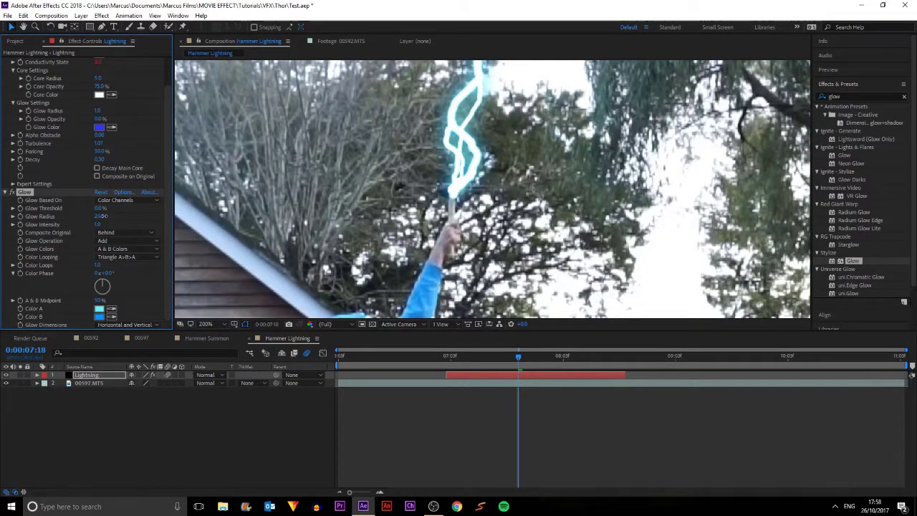
scroll(371, 225, "down", 1)
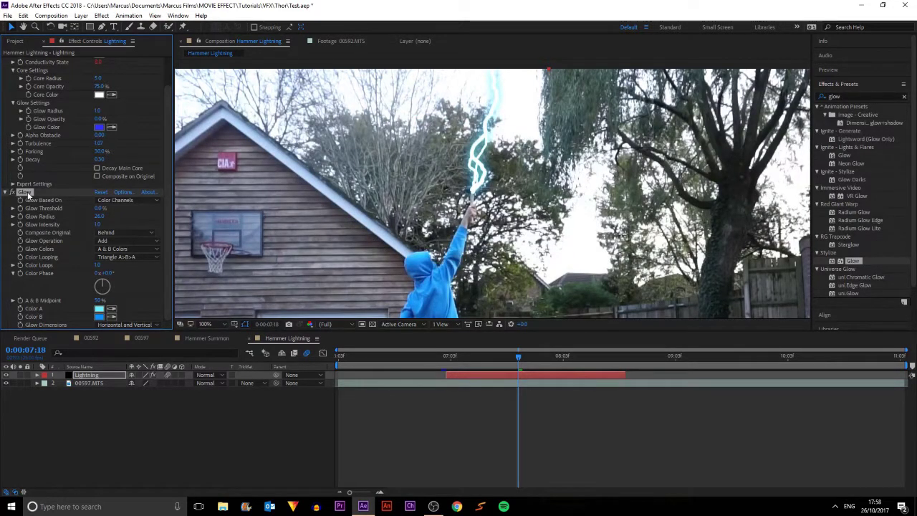
- Duplicate the Glow effect and set the copy's Glow Radius to 259 and Glow Intensity to 1.4
key("ctrl+d")
left_click_drag(99, 216, 116, 224)
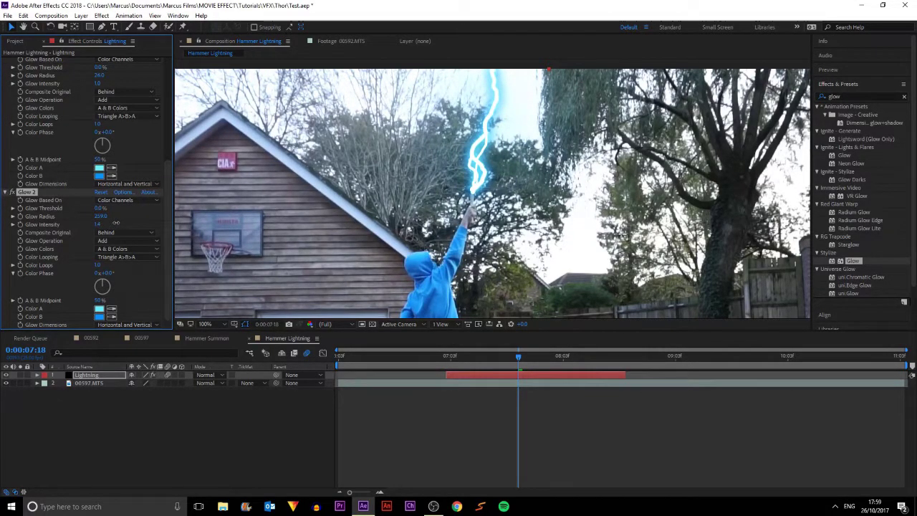
key("comma")
key("comma")
key("comma")
key("comma")
left_click(673, 164)
key("period")
key("period")
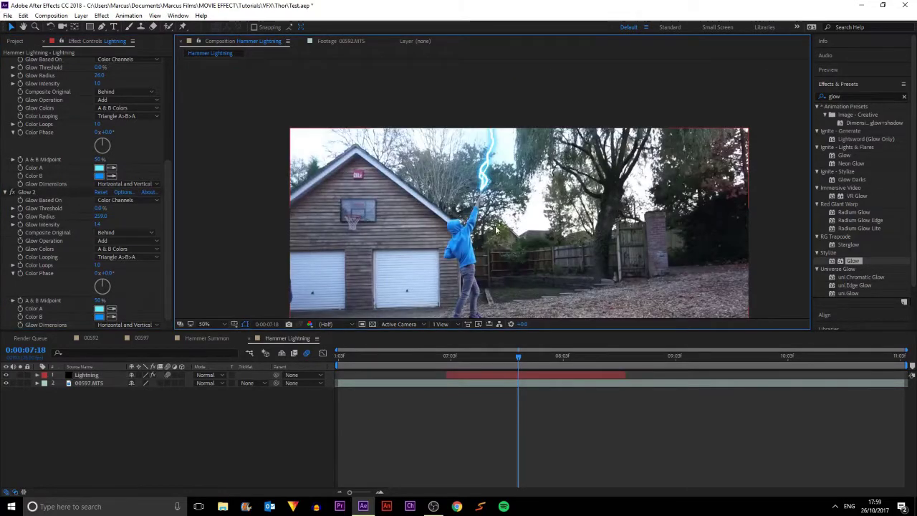
- Check the bolt around 0:00:08:03 and set Glow 2's Color A to a more saturated cyan (#20E7FF)
left_click(480, 353)
left_click(557, 356)
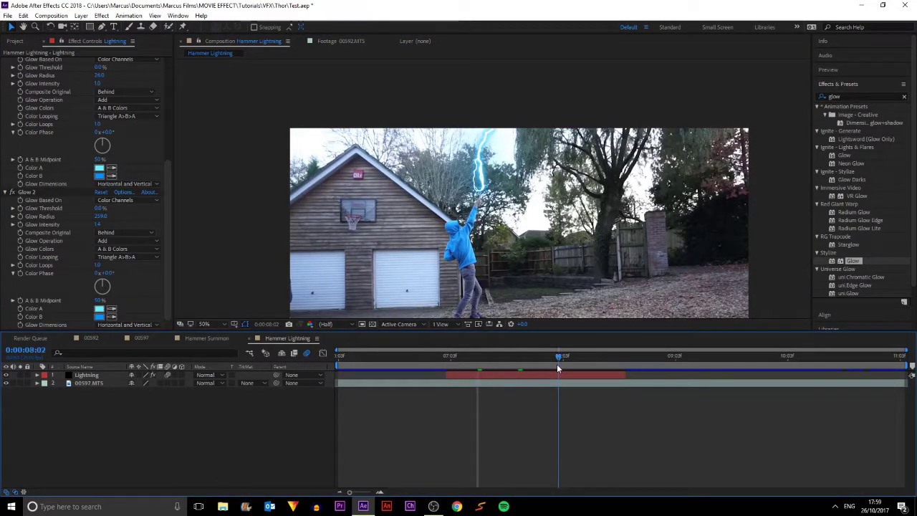
mouse_move(575, 356)
left_mouse_down()
mouse_move(592, 353)
mouse_move(563, 354)
left_mouse_up()
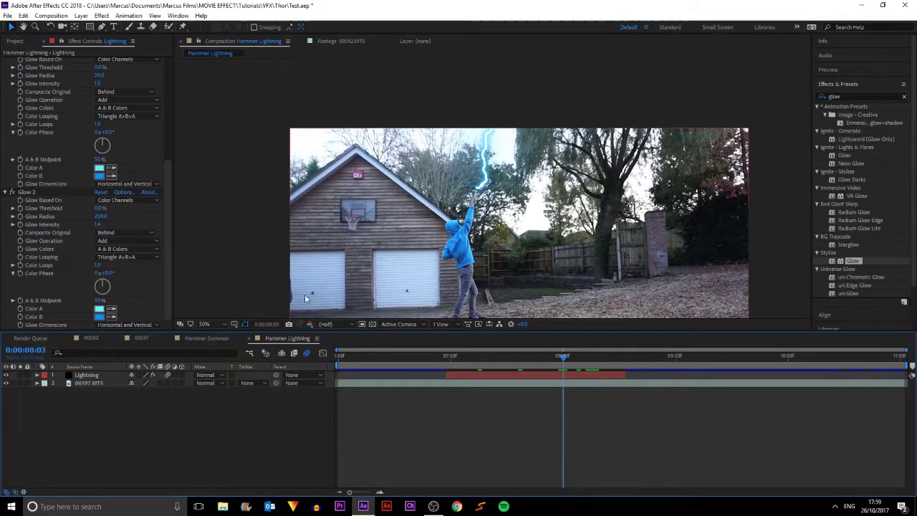
left_click(101, 309)
left_click_drag(416, 196, 431, 209)
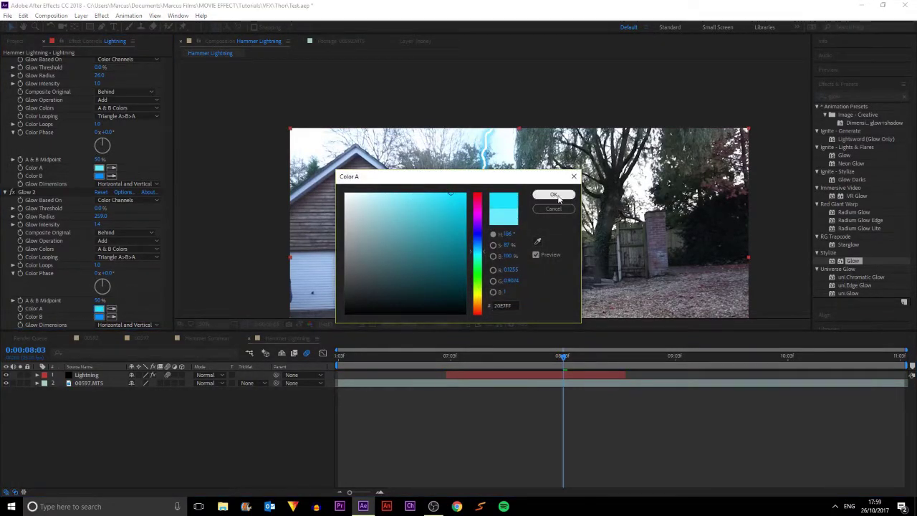
left_click(554, 195)
- Change Glow 2's Color B to a deep blue (#001BFF)
left_click(99, 315)
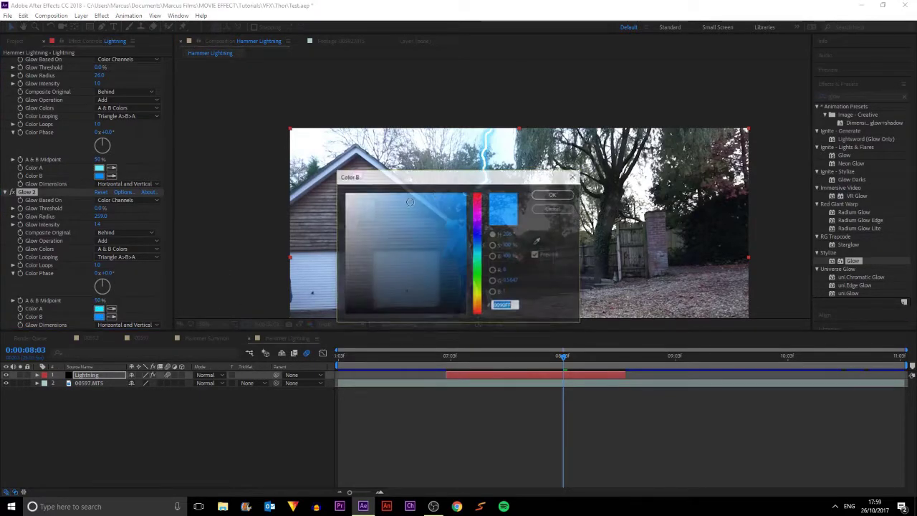
left_click(478, 246)
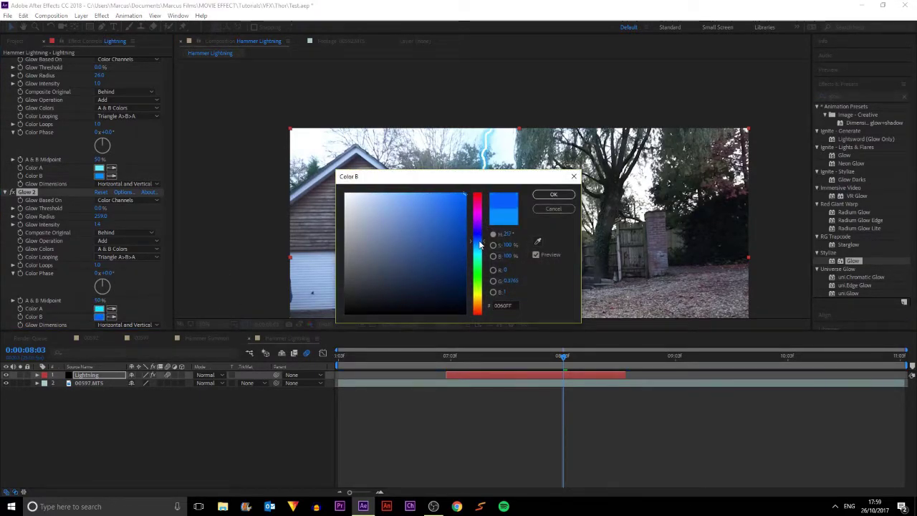
left_click(479, 240)
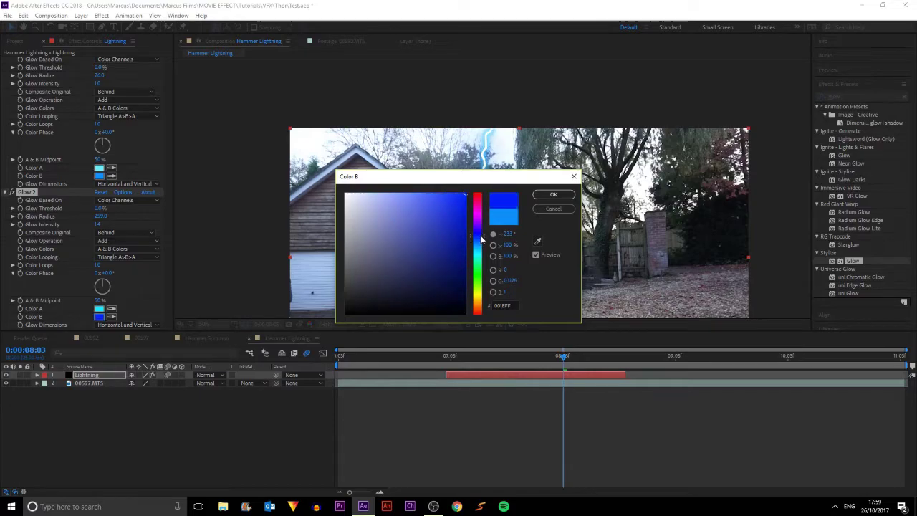
left_click(553, 194)
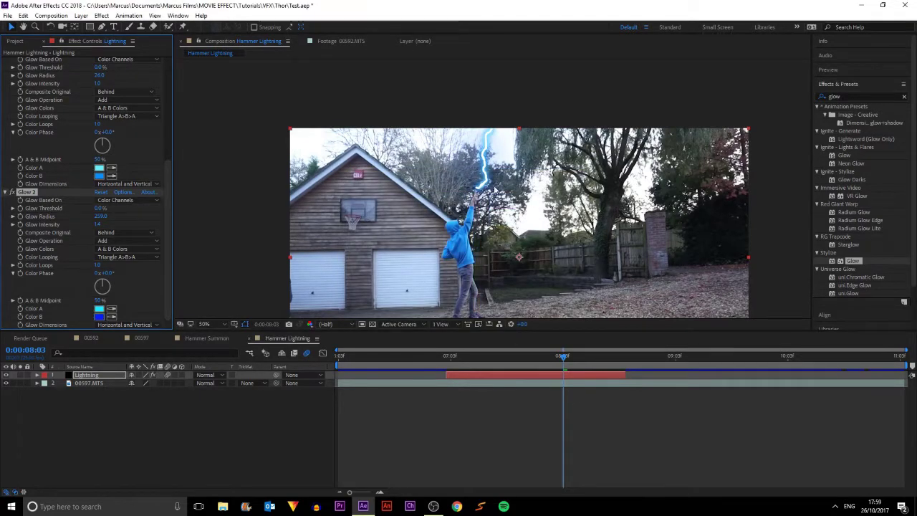
- Inspect the blue glow around the bolt up close and return to the start of the strike at 0:00:07:02
scroll(493, 160, "up", 4)
scroll(492, 159, "down", 4)
scroll(416, 179, "up", 2)
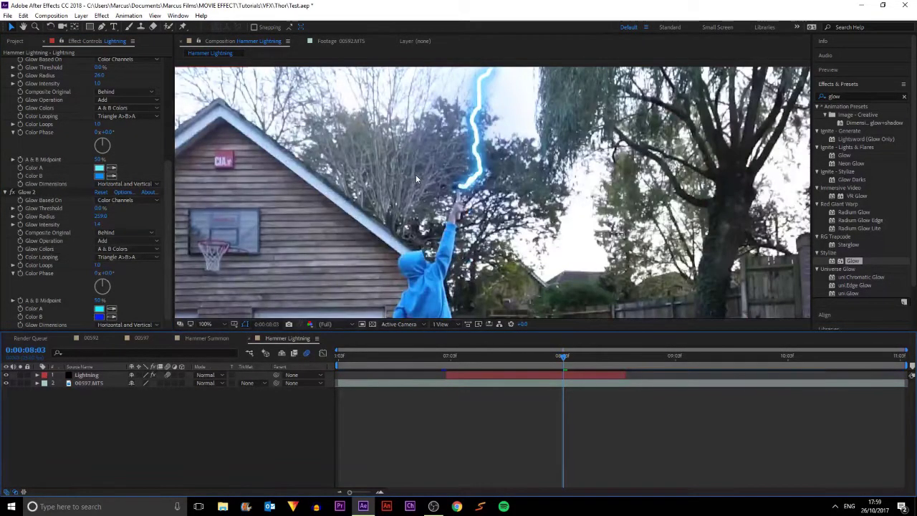
left_click(447, 366)
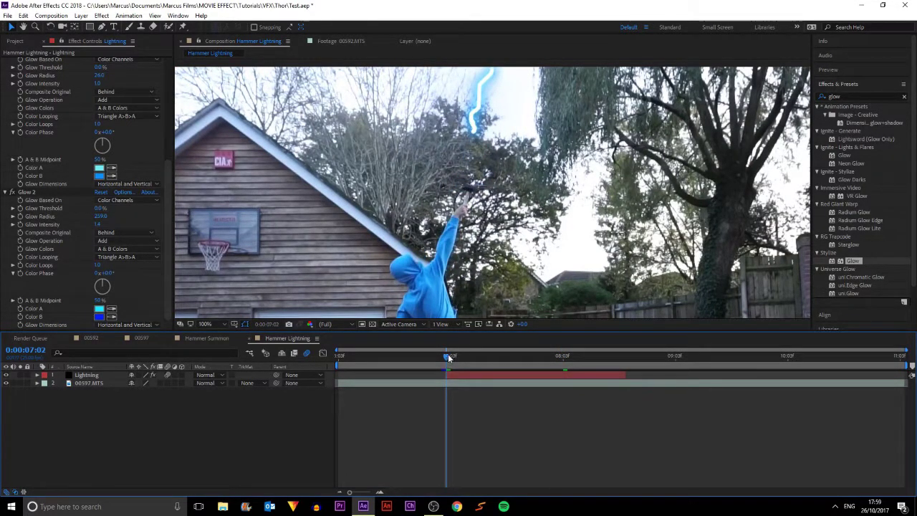
- At 0:00:07:03, duplicate the Lightning layer and set the copy's Lightning Type to Bouncy
left_click(449, 356)
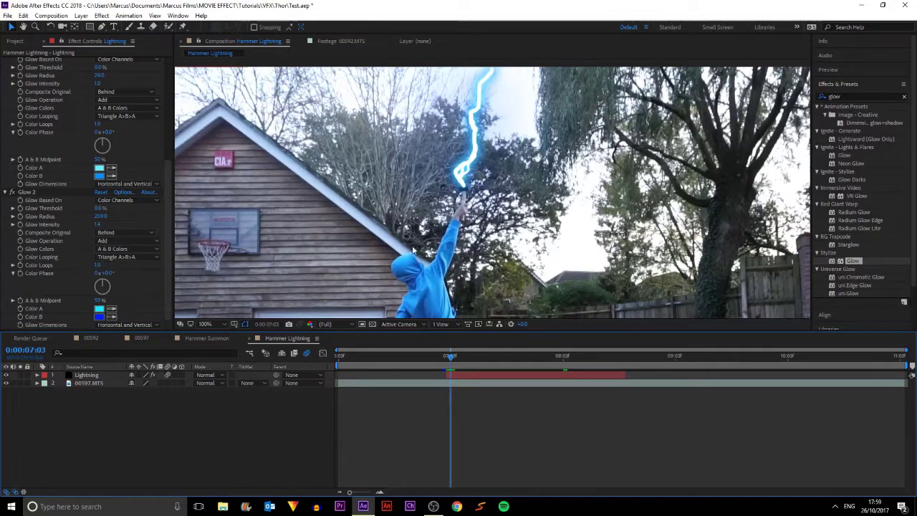
left_click(84, 374)
key("ctrl+d")
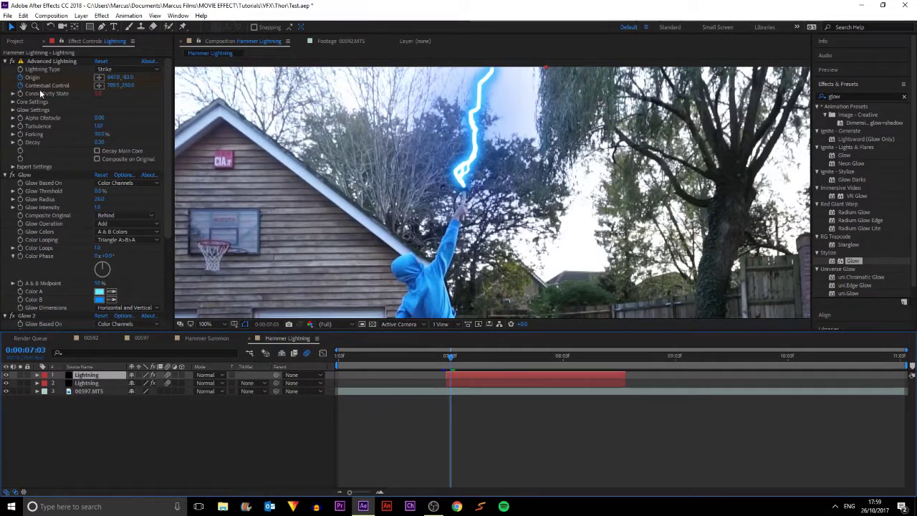
left_click(125, 70)
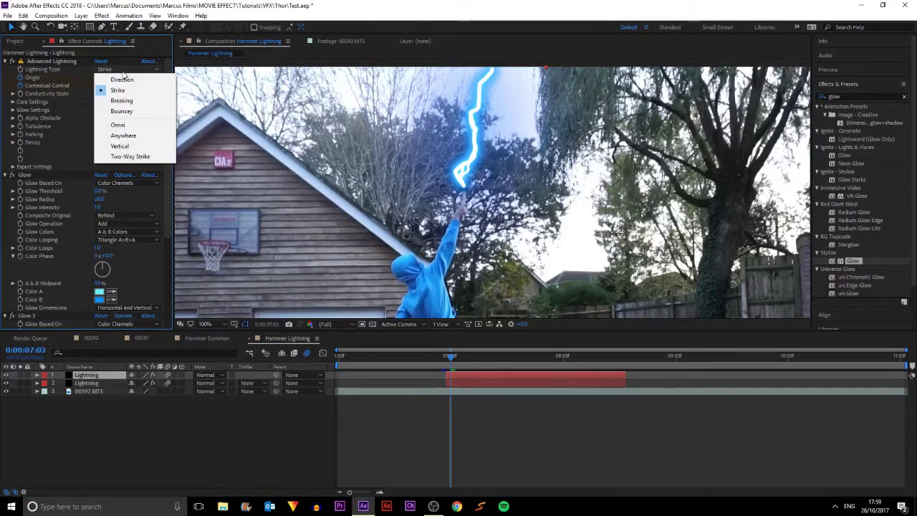
left_click(118, 111)
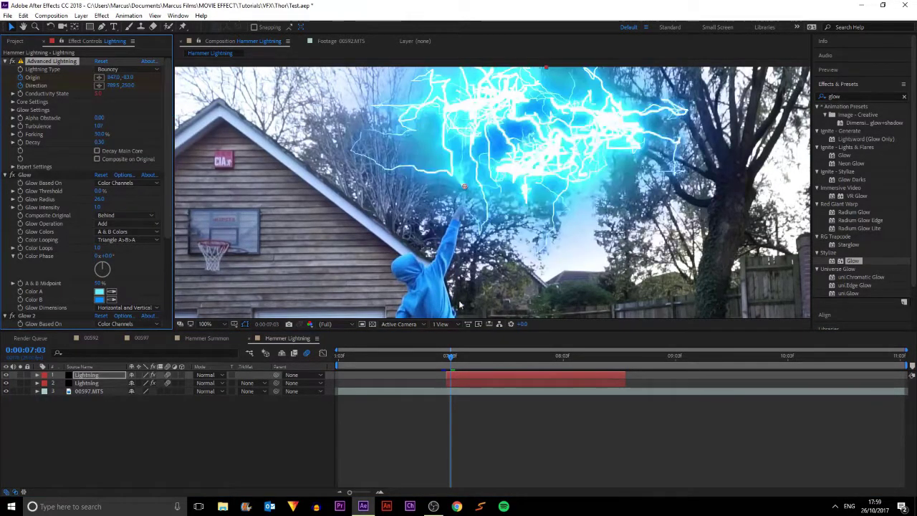
- At 0:00:07:10, move the bouncy lightning's Origin to about 810, 256 at the hammer and its Direction to about 674, 415 near the head
scroll(423, 290, "down", 2)
key("space")
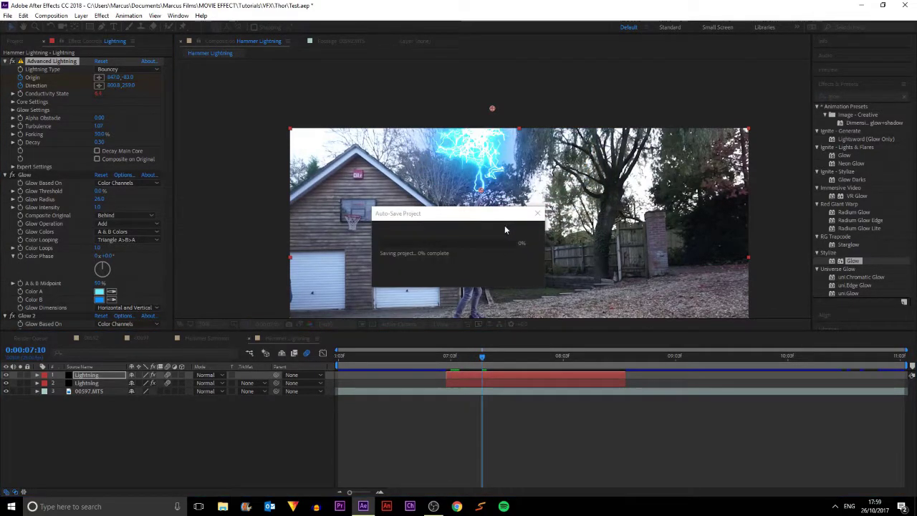
scroll(518, 170, "up", 2)
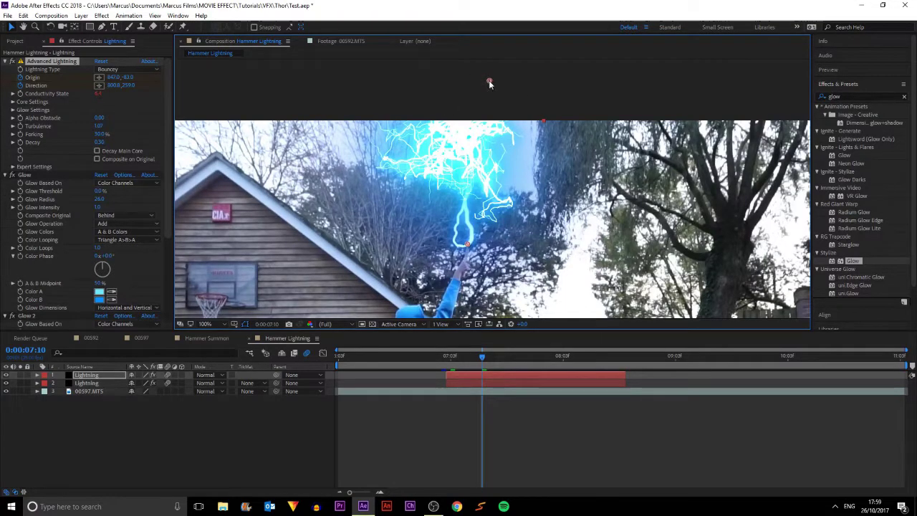
mouse_move(490, 82)
left_mouse_down()
mouse_move(481, 192)
mouse_move(555, 226)
left_mouse_up()
mouse_move(512, 235)
left_mouse_down()
mouse_move(473, 245)
mouse_move(406, 324)
mouse_move(430, 326)
mouse_move(534, 288)
left_mouse_up()
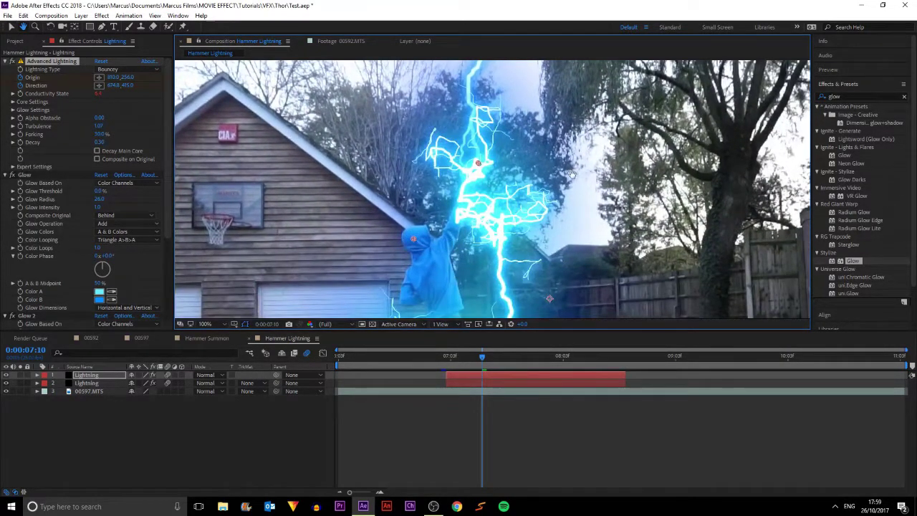
- Copy all of the bouncy layer's Direction keyframes onto Origin starting at 0:00:07:02, and delete the Direction keyframes
key("u")
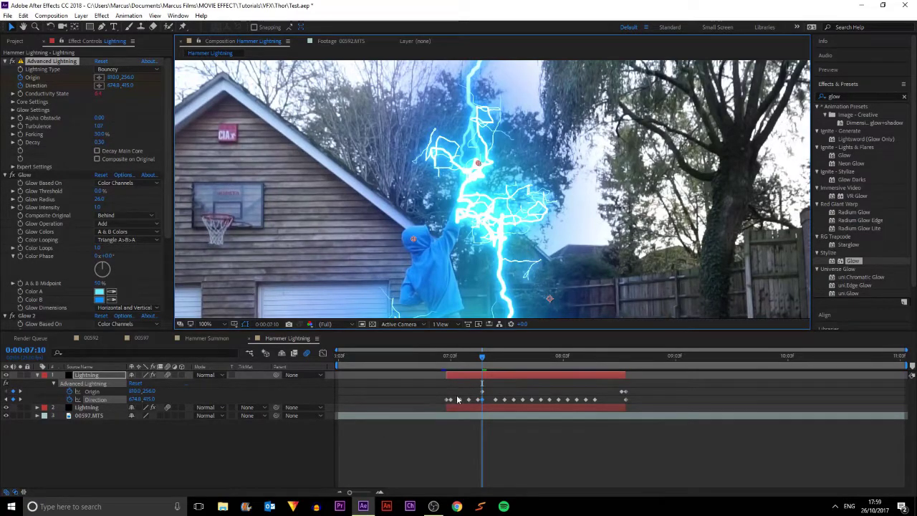
left_click_drag(447, 402, 619, 408)
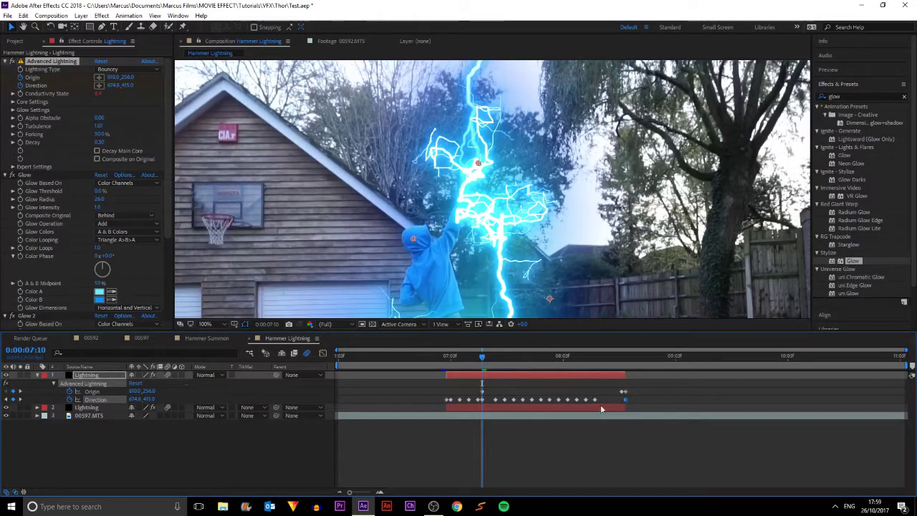
left_click_drag(643, 400, 438, 398)
right_click(444, 398)
key("Escape")
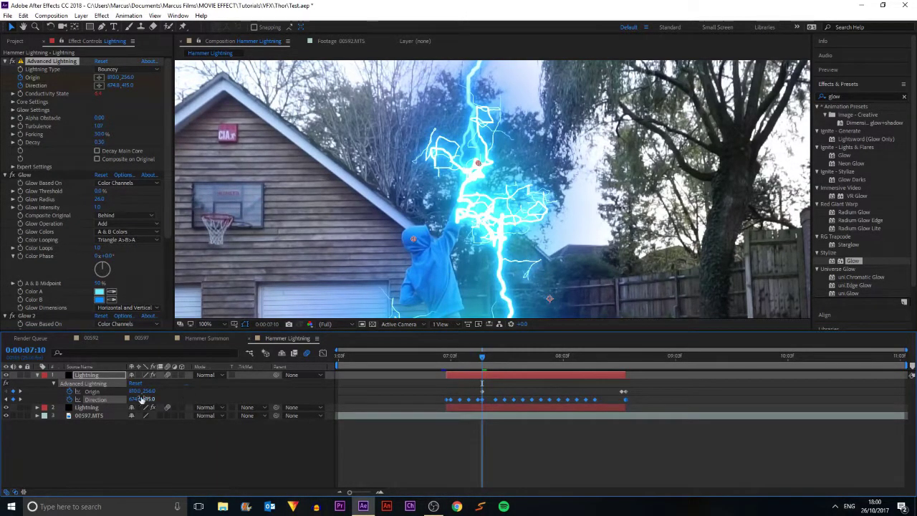
left_click(105, 393)
left_click(445, 356)
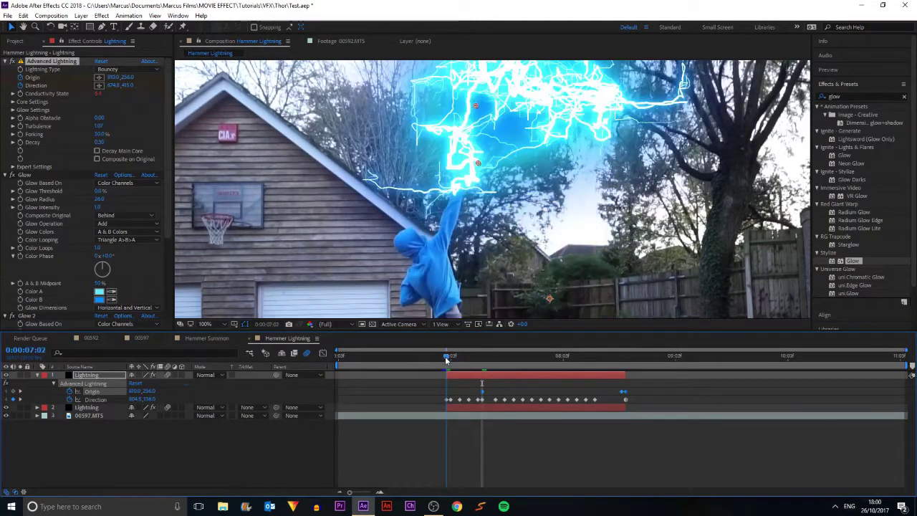
key("ctrl+v")
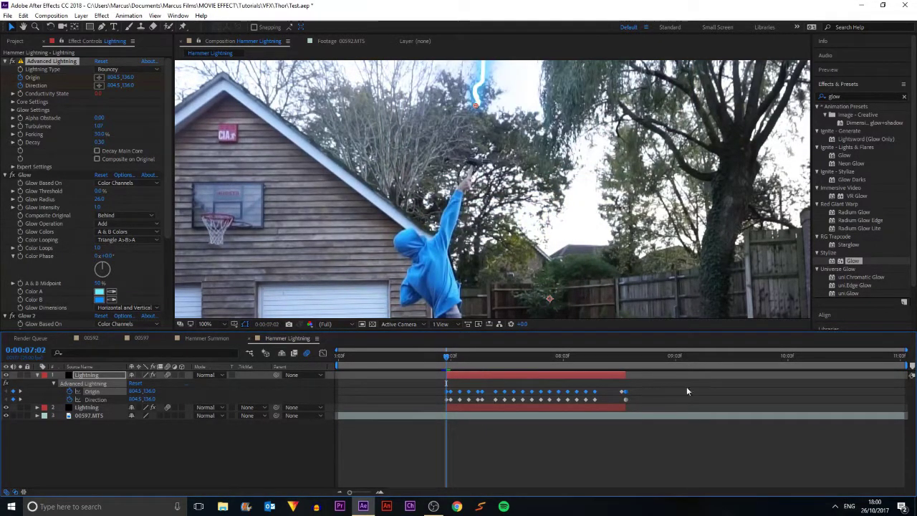
left_click_drag(636, 401, 439, 402)
key("Delete")
- At 0:00:07:11, place the bouncy lightning's Origin on the hammer at 796.2, 268.1 and its Direction on the actor at 756, 440
key("Page_Down")
key("Page_Down")
key("Page_Down")
key("Page_Down")
key("Page_Down")
key("Page_Down")
key("Page_Down")
key("Page_Down")
key("Page_Down")
left_click_drag(432, 216, 426, 251)
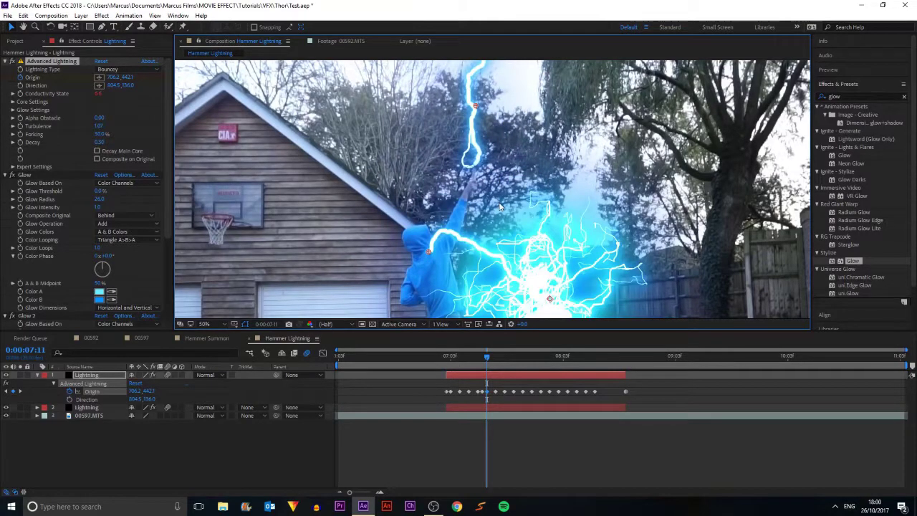
scroll(499, 207, "down", 2)
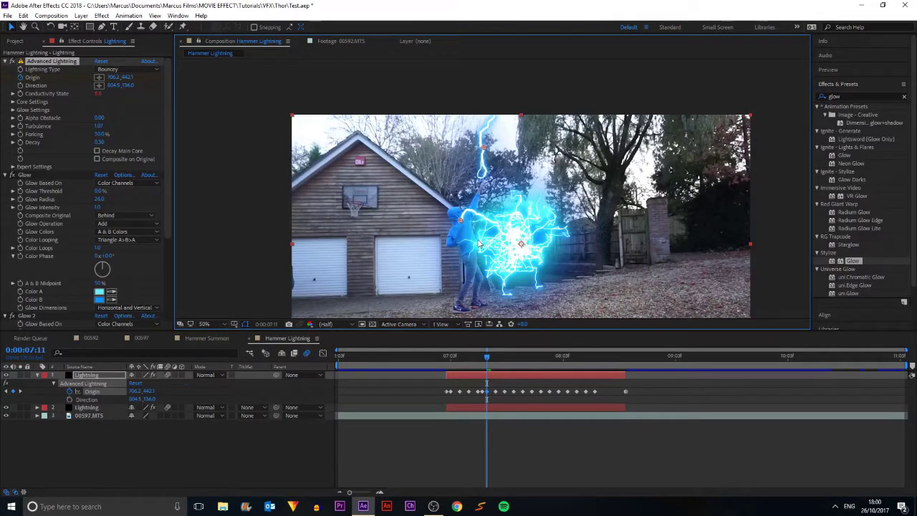
left_click_drag(463, 220, 482, 179)
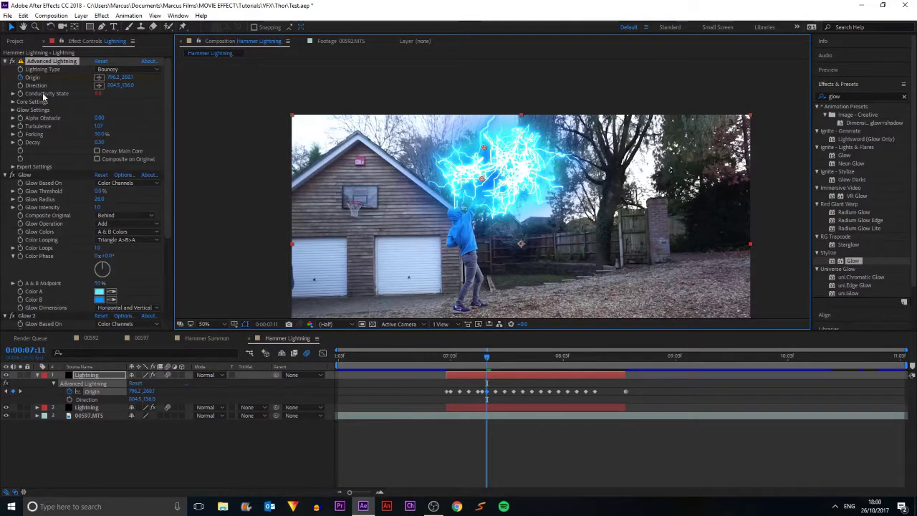
left_click(98, 85)
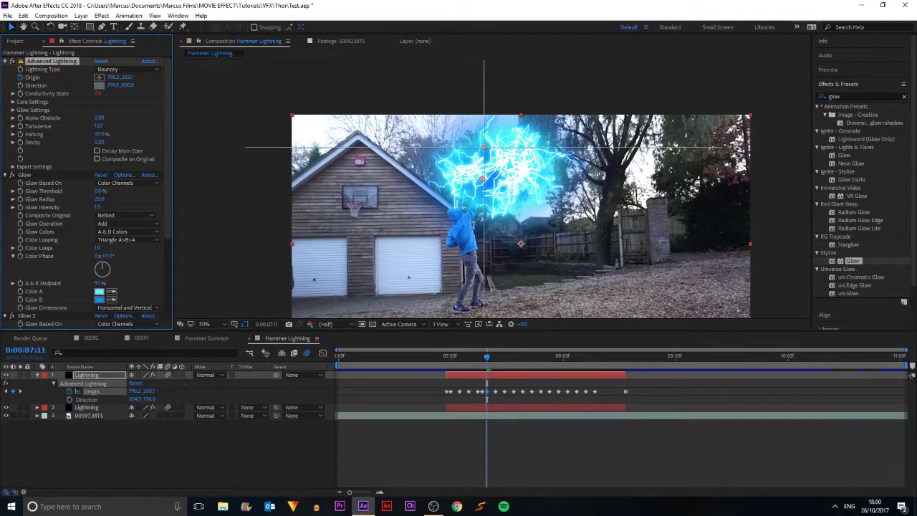
left_click(467, 219)
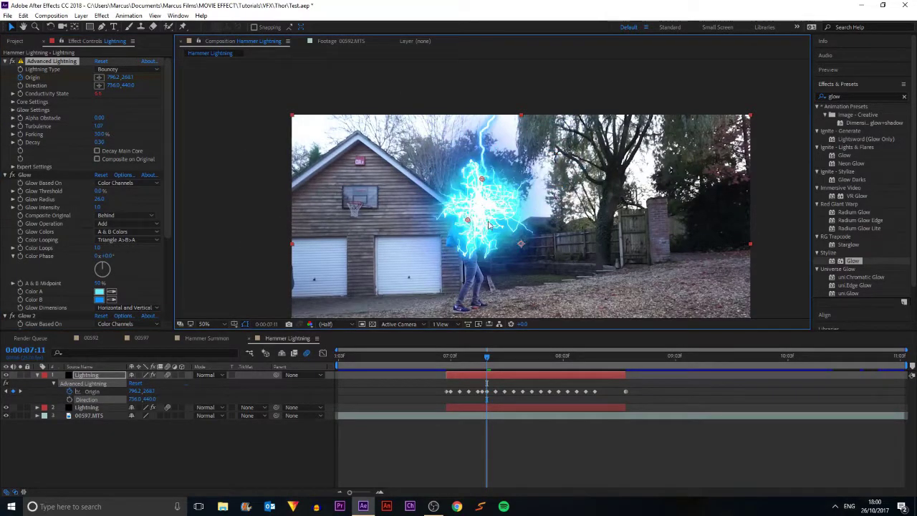
- Enable Decay Main Core on the bouncy lightning, and set Decay to 0.38 and Forking to 22%
left_click(98, 152)
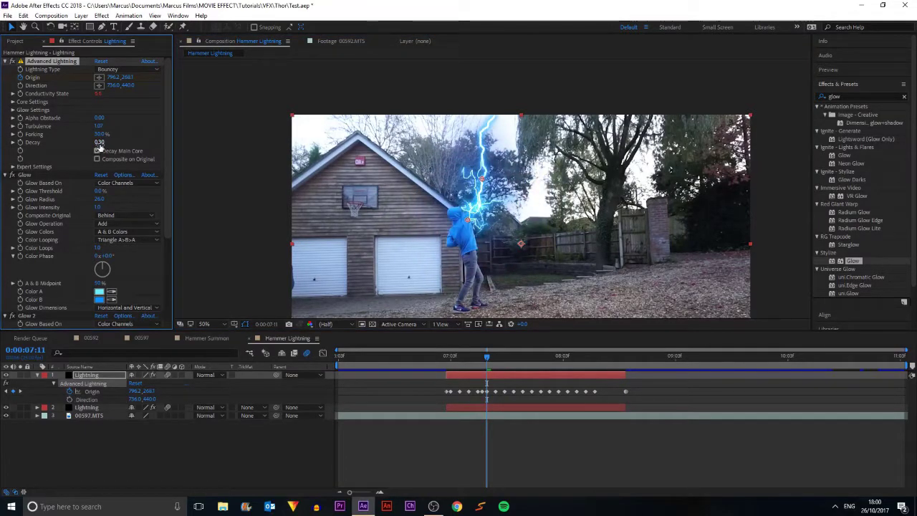
left_click_drag(95, 142, 102, 134)
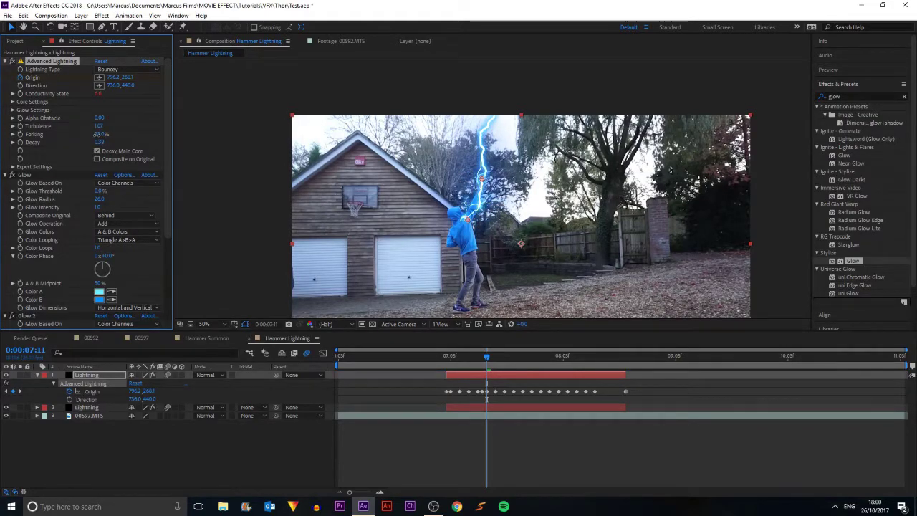
key("period")
key("period")
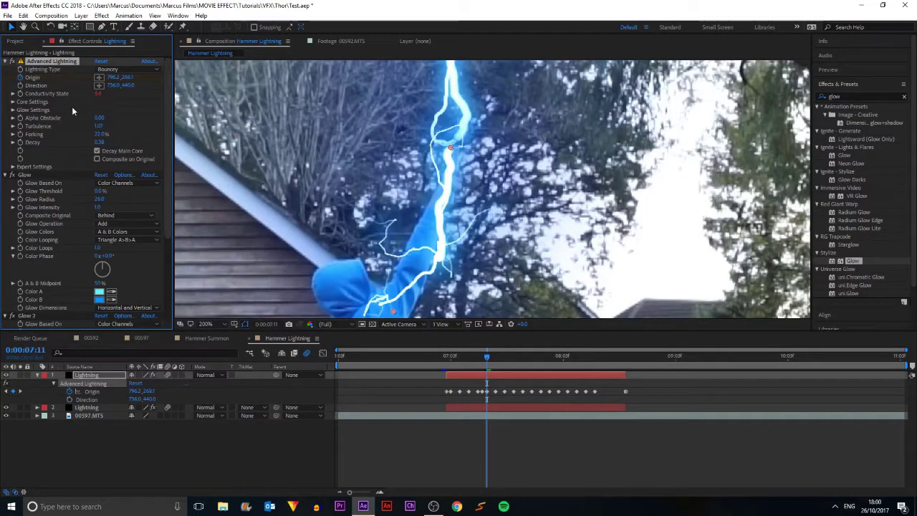
- Set the bouncy lightning's Core Radius to 2.5
left_click(13, 102)
left_click(98, 109)
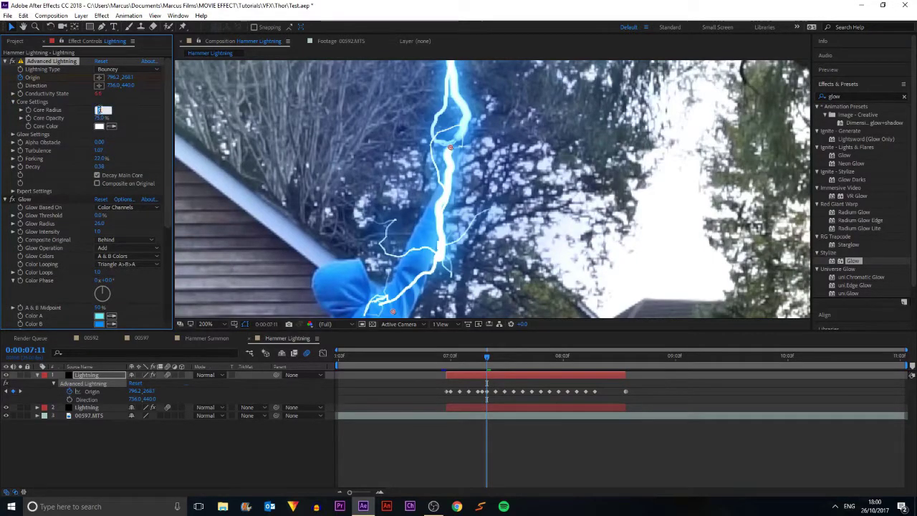
type("3.5")
key("Return")
scroll(493, 220, "down", 3)
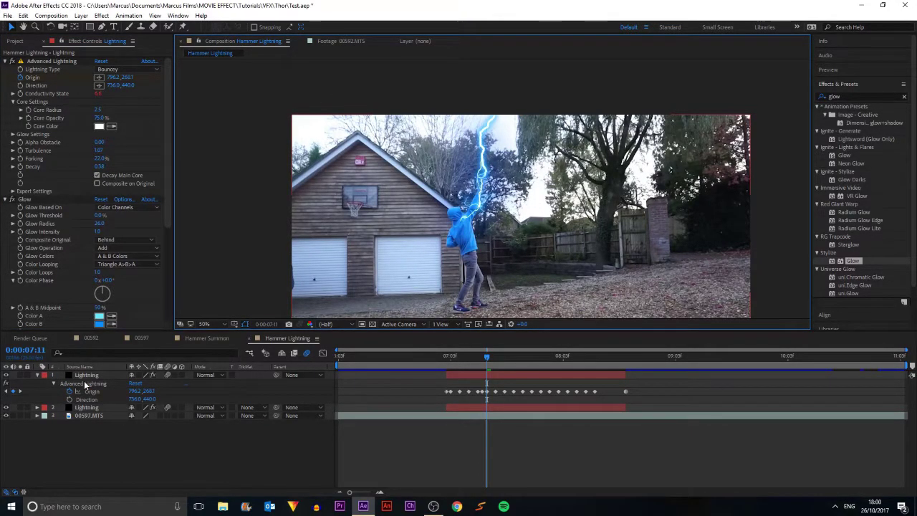
- Place the bouncy Lightning layer beneath the main strike layer and trim its start to 0:00:07:03
left_click(84, 385)
key("u")
left_click(450, 363)
mouse_move(450, 363)
left_mouse_down()
mouse_move(513, 366)
mouse_move(446, 365)
left_mouse_up()
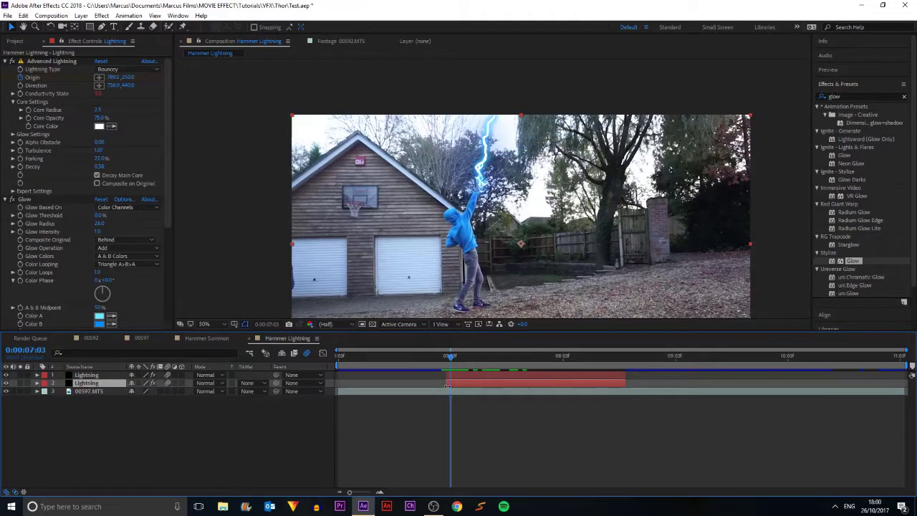
left_click(447, 356)
left_click_drag(443, 356, 536, 357)
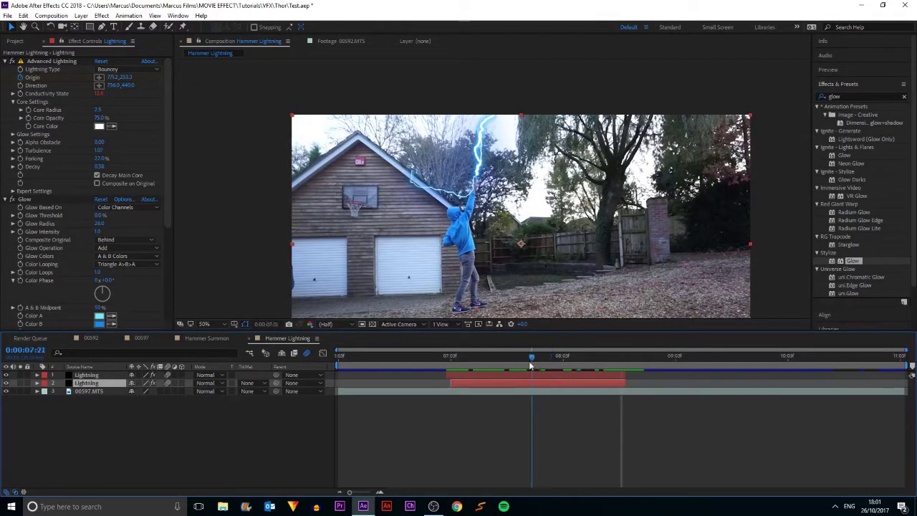
left_click(529, 411)
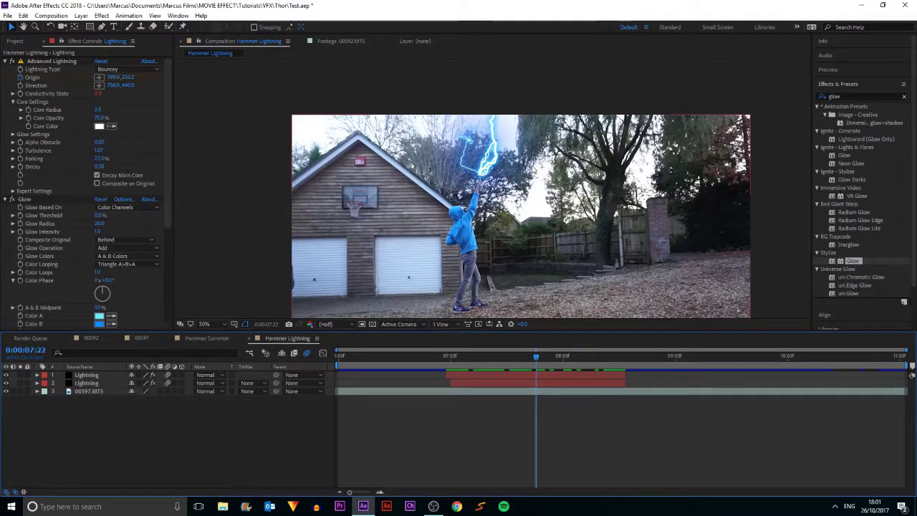
- Copy the Flare layer from Hammer Summon into Hammer Lightning, start it at 0:00:07:03 and end it with the Lightning layers
left_click(207, 338)
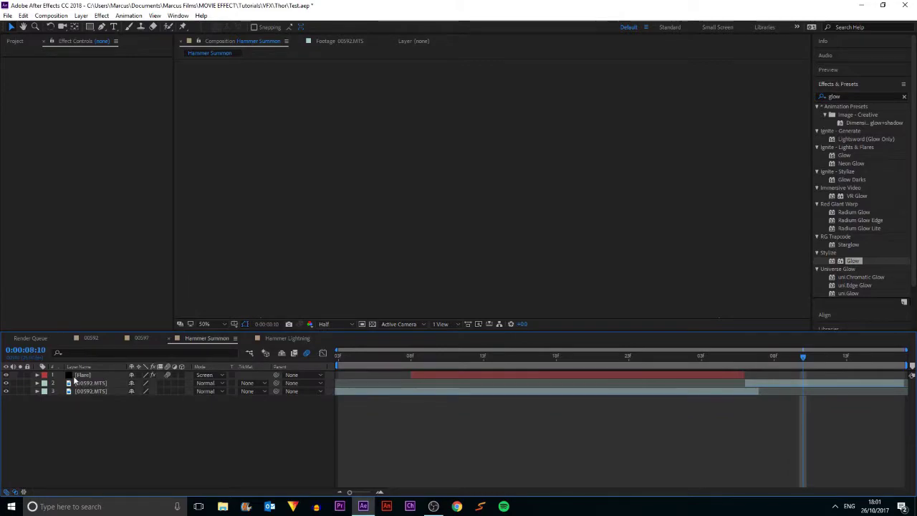
left_click(81, 376)
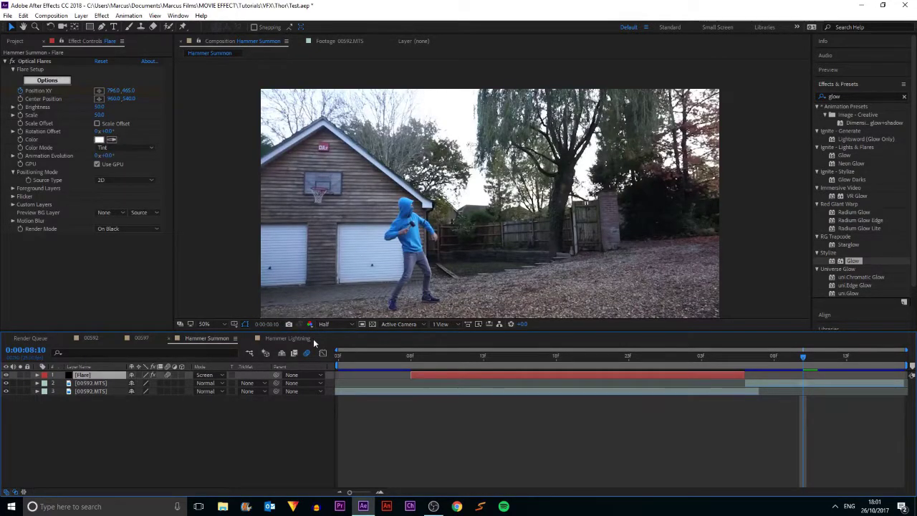
left_click(287, 338)
left_click(470, 357)
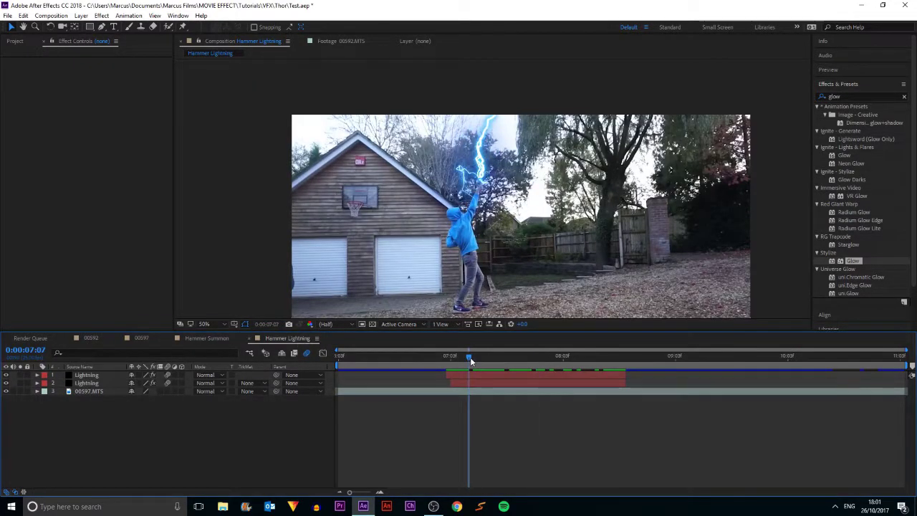
key("ctrl+v")
left_click_drag(410, 380, 449, 358)
left_click_drag(560, 375, 625, 377)
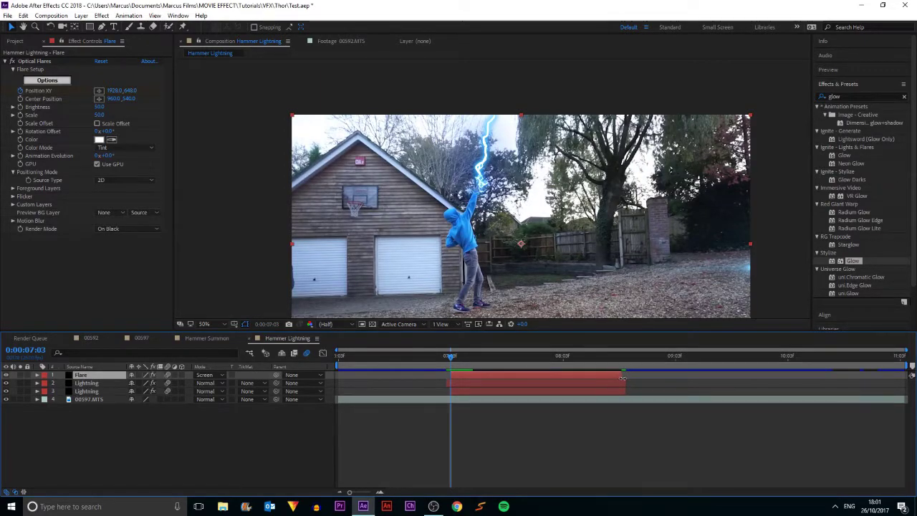
- Delete all Position XY keyframes from the copied Flare layer
key("u")
left_click_drag(597, 386, 449, 386)
key("Delete")
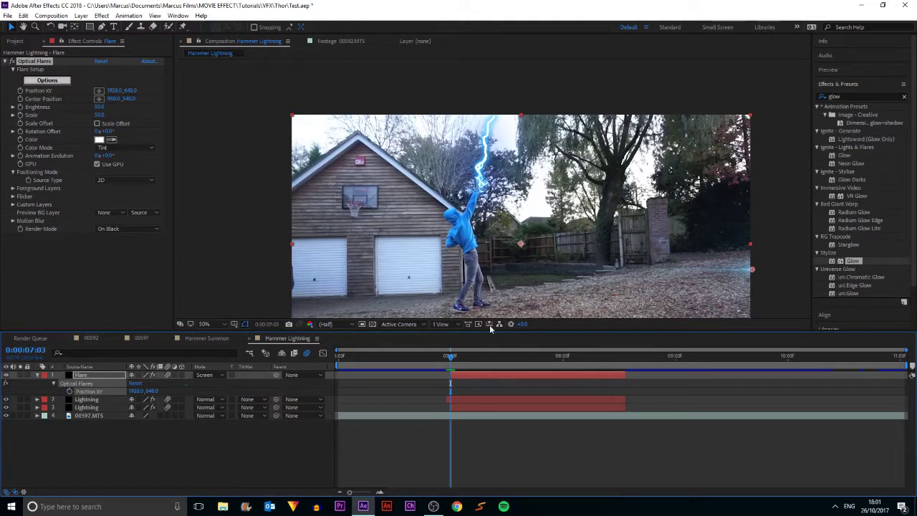
- Hide both Lightning layers and place the flare on the raised hammer at 788.5, 253 at 0:00:07:03
left_click_drag(752, 272, 480, 179)
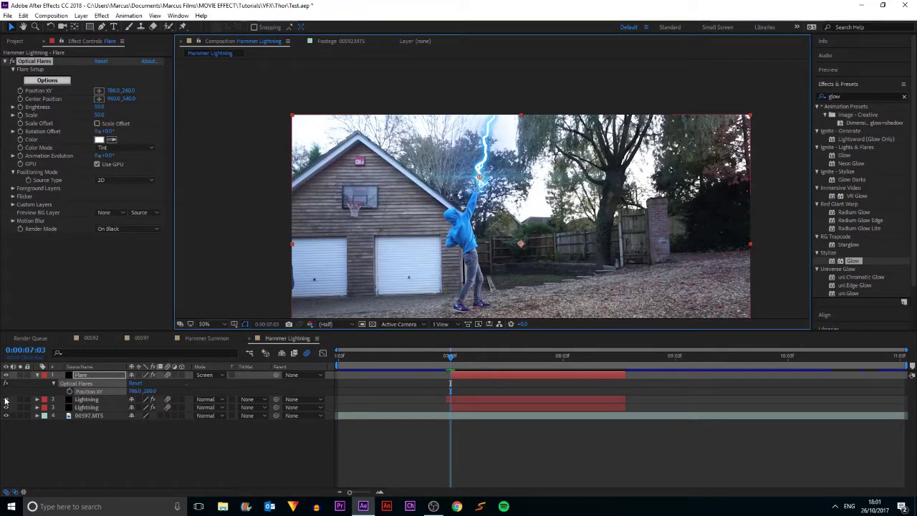
left_click_drag(6, 399, 5, 407)
scroll(493, 189, "up", 4)
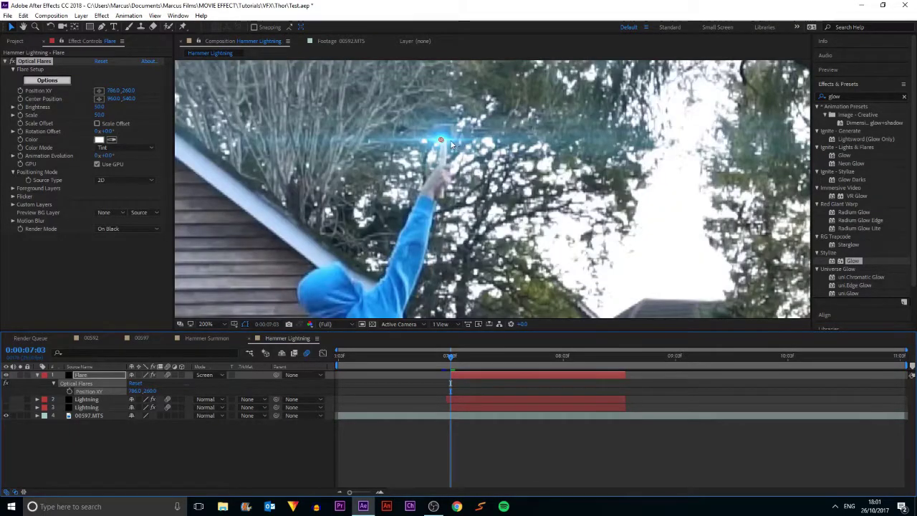
left_click_drag(441, 140, 443, 137)
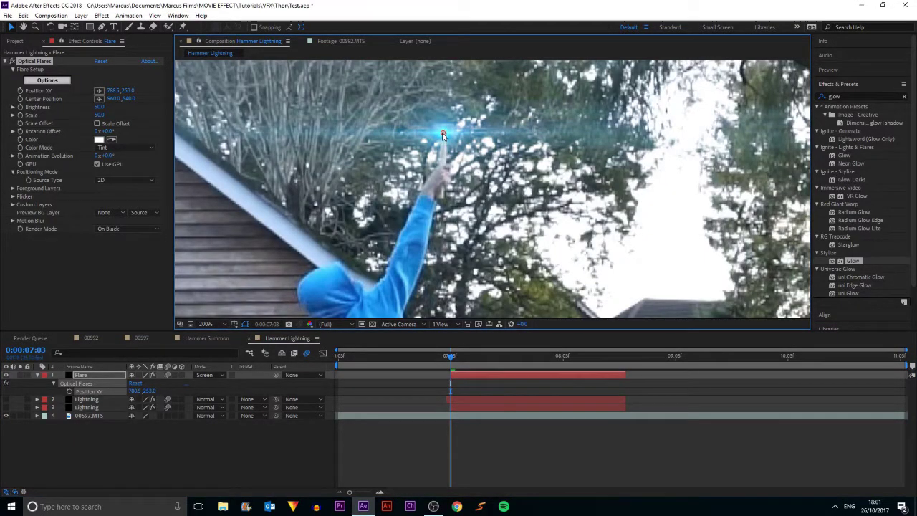
- Set the Flare layer's blending mode to Add and make both Lightning layers visible again
left_click(212, 372)
left_click(251, 177)
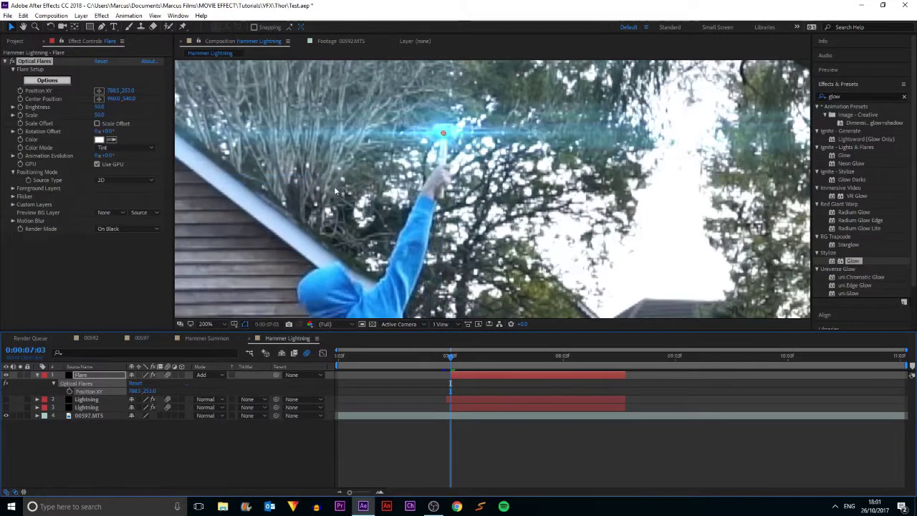
scroll(332, 190, "down", 2)
left_click(7, 399)
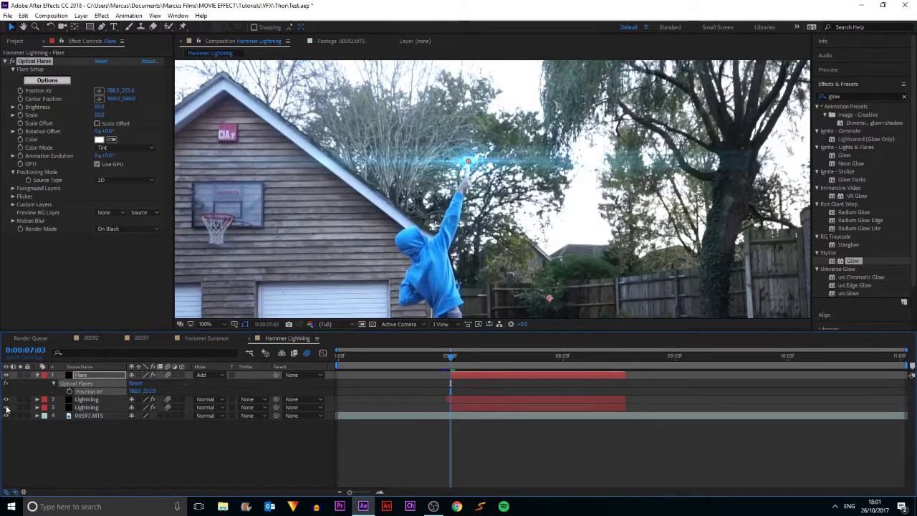
- Set the Optical Flares brightness on the Flare layer to 75
left_click(6, 405)
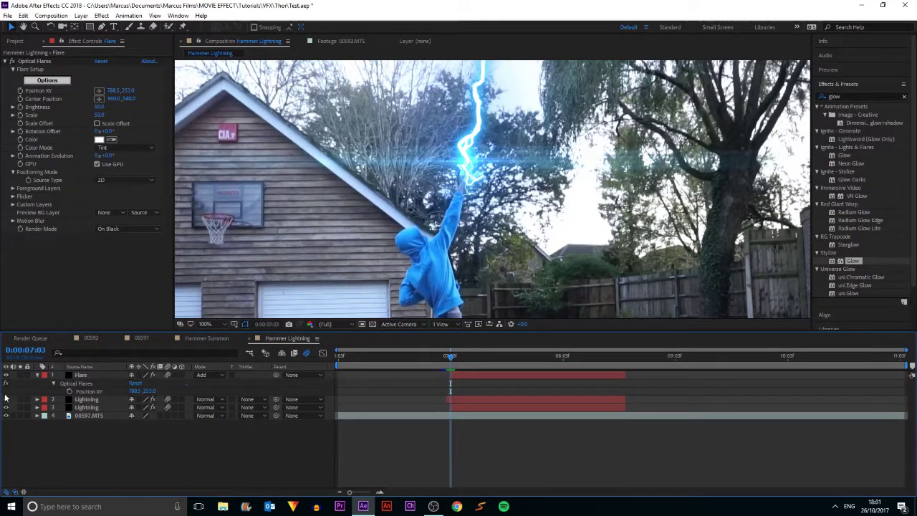
left_click(84, 398)
left_click(80, 374)
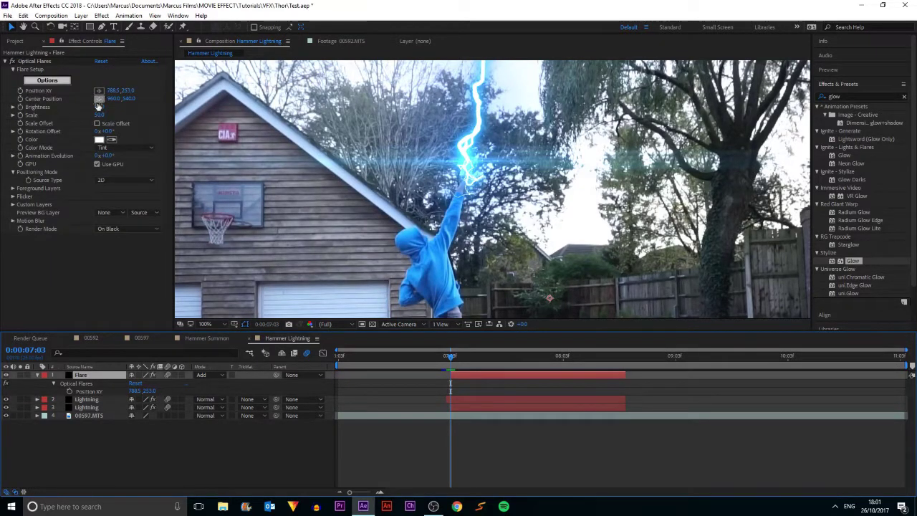
left_click(100, 107)
type("75")
key("Return")
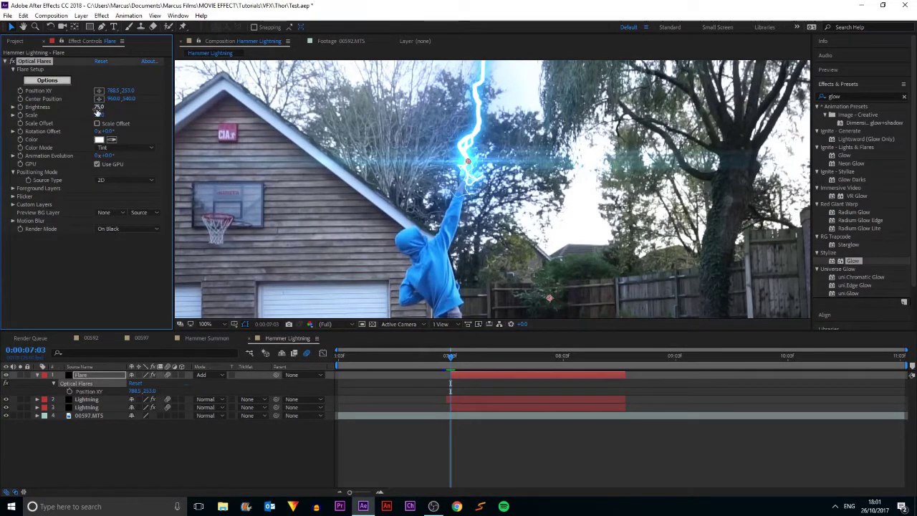
scroll(237, 198, "down", 3)
scroll(477, 166, "up", 5)
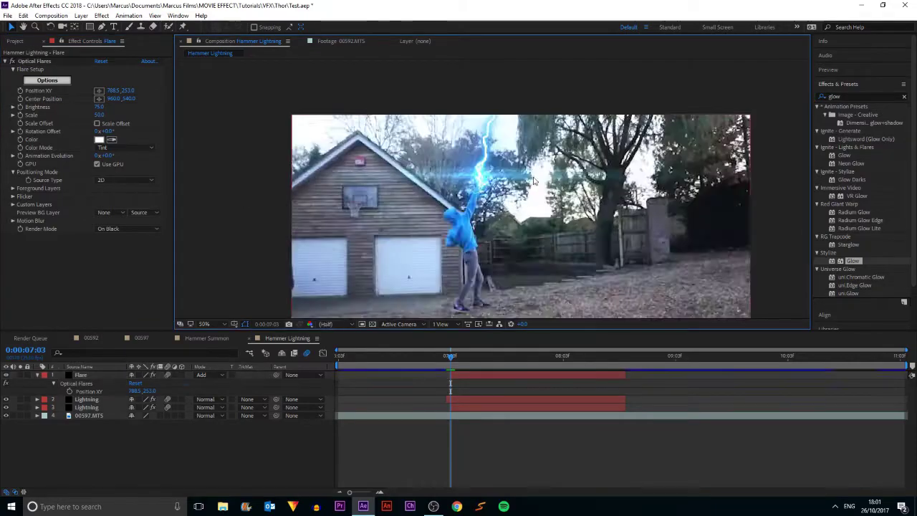
- Hide both Lightning layers and start keyframing the flare's Position XY on the raised hammer from 0:00:07:03
left_click_drag(6, 406, 6, 399)
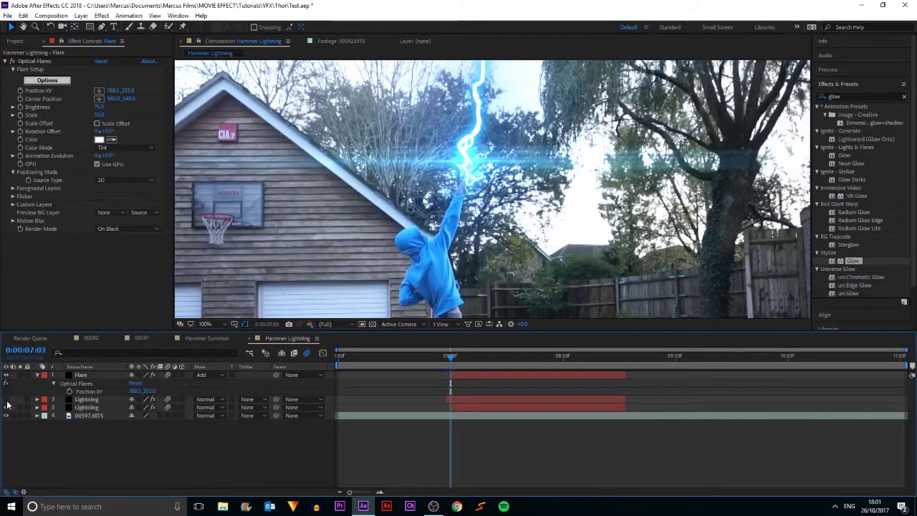
left_click(441, 378)
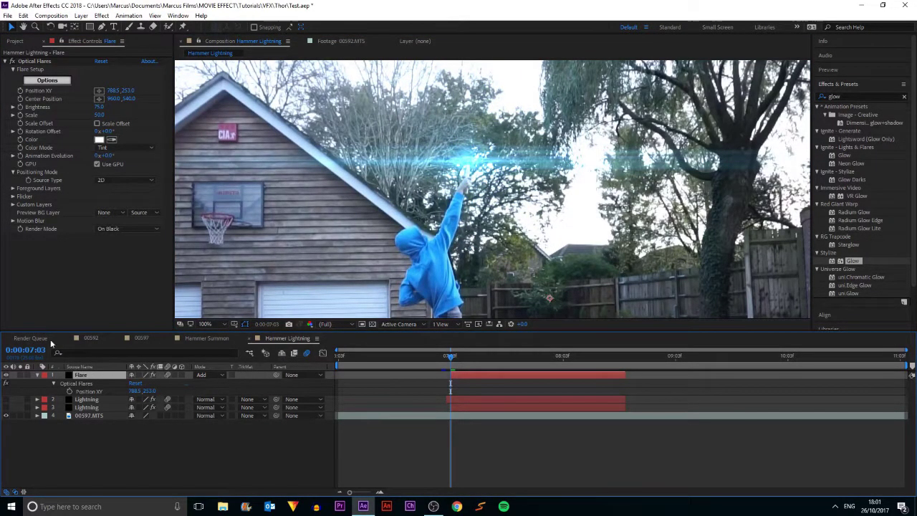
left_click(68, 391)
key("Page_Down")
key("Page_Down")
left_click_drag(467, 161, 470, 162)
- Keyframe the flare's Position XY every few frames to follow the hammer up to 0:00:07:20
key("Page_Down")
key("Page_Down")
key("Page_Down")
key("Page_Down")
key("Page_Down")
key("Page_Down")
key("Page_Down")
key("Page_Down")
key("Page_Down")
key("Page_Down")
key("Page_Down")
key("Page_Down")
key("Page_Down")
key("Page_Down")
key("Page_Down")
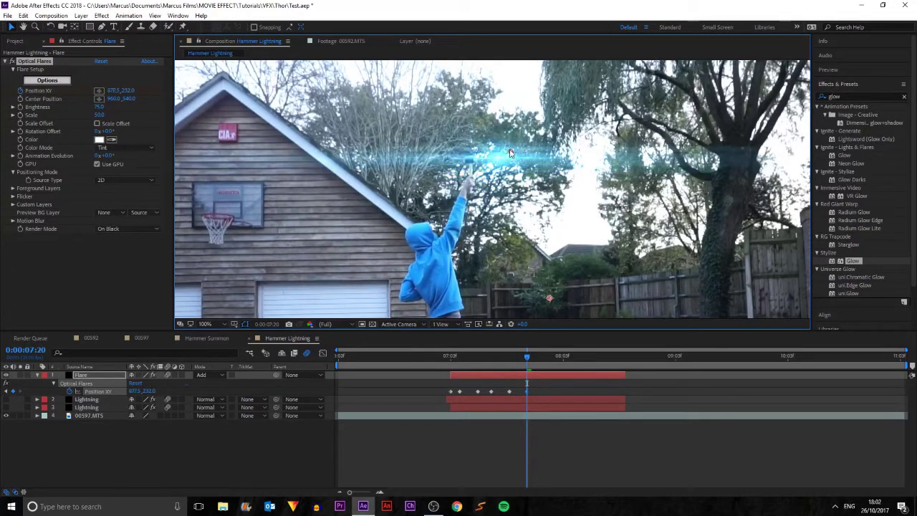
- Continue keyframing the flare's position on the hammer every few frames until 0:00:08:16, near the layer's end
key("Page_Down")
key("Page_Down")
key("Page_Down")
key("Page_Down")
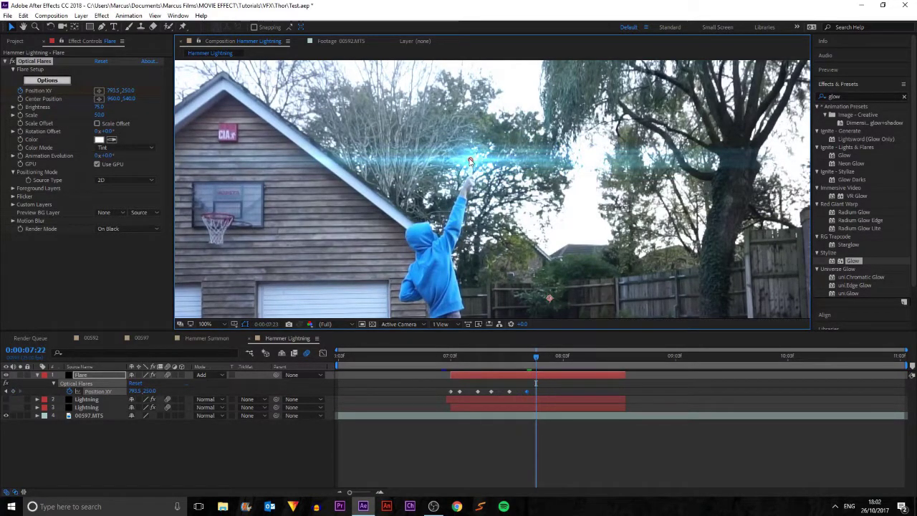
key("Page_Down")
key("Page_Down")
key("Page_Down")
key("Page_Down")
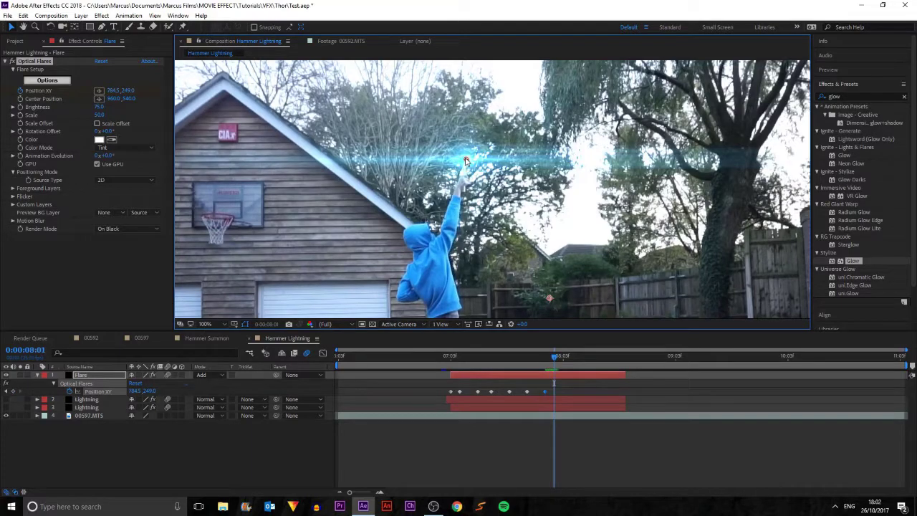
key("Page_Down")
key("Page_Down")
key("Page_Down")
key("Page_Down")
key("Page_Down")
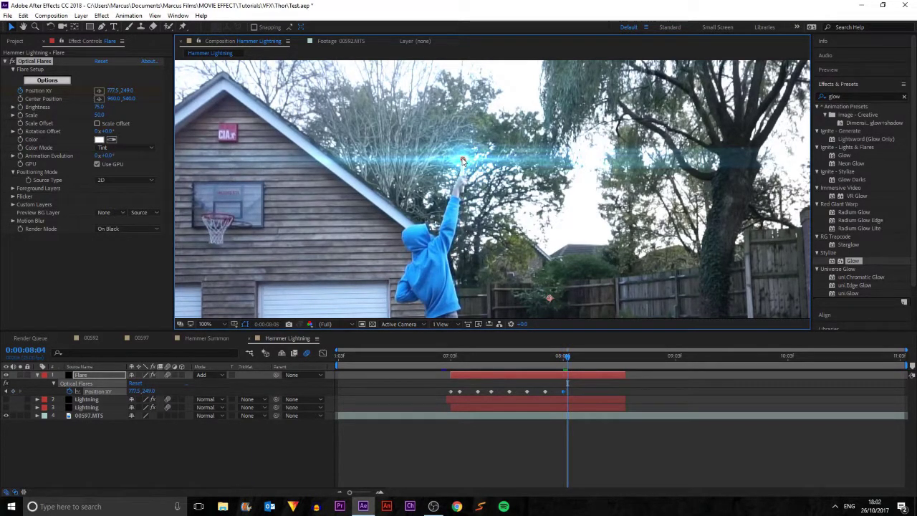
left_click(458, 161)
key("Page_Down")
key("Page_Down")
key("Page_Down")
key("Page_Down")
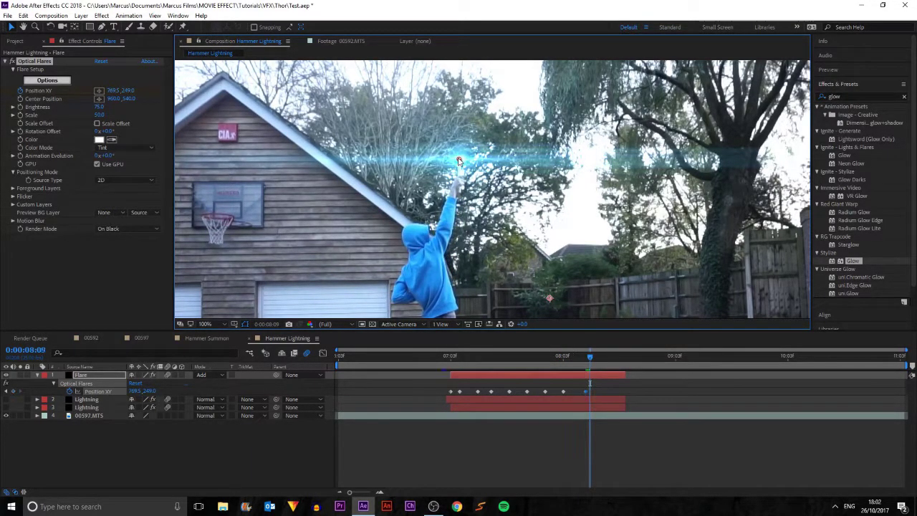
left_click(458, 161)
key("Page_Down")
key("Page_Down")
key("Page_Down")
key("Page_Down")
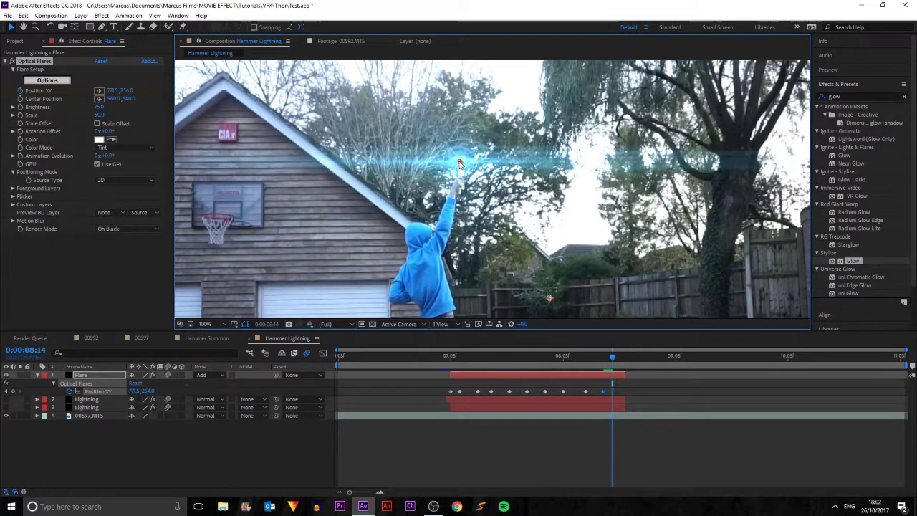
left_click(461, 163)
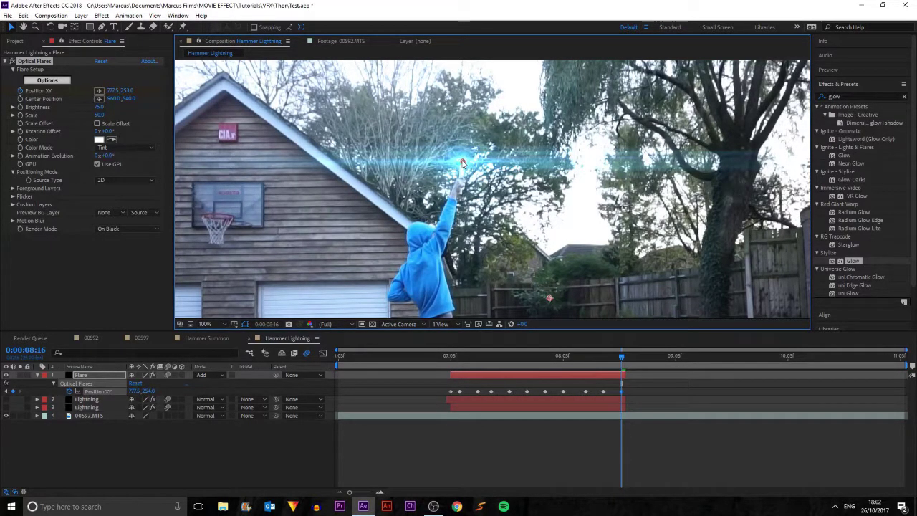
- Collapse the Flare layer's properties, make both Lightning layers visible again and check the flare against the strike
left_click_drag(621, 356, 454, 356)
left_click(53, 386)
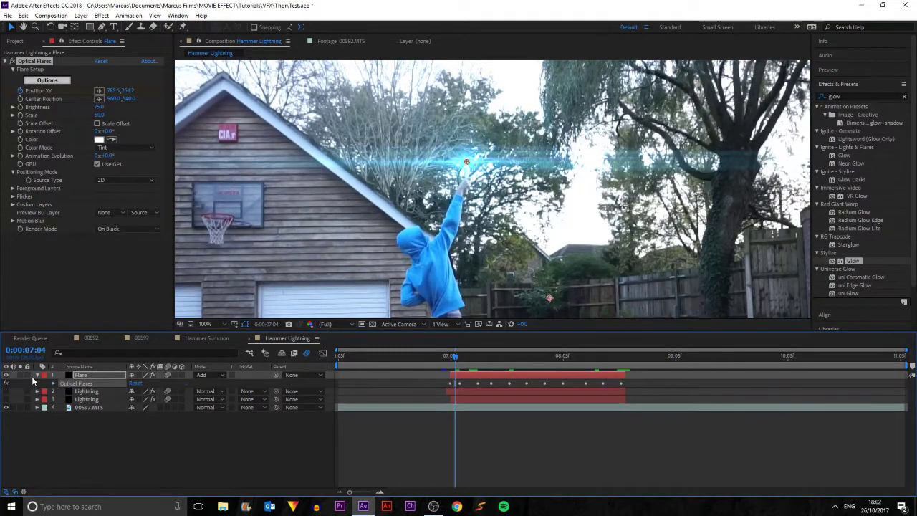
left_click(37, 374)
left_click_drag(459, 358, 470, 358)
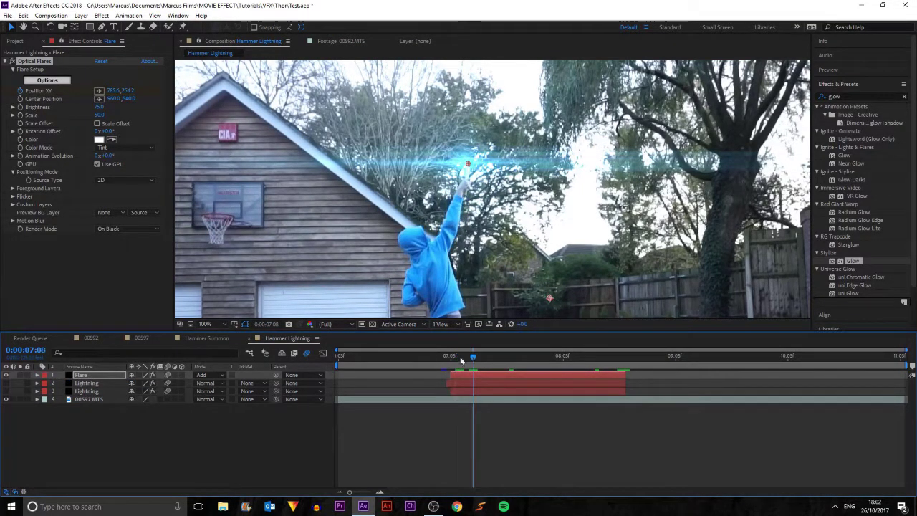
left_click_drag(5, 383, 6, 391)
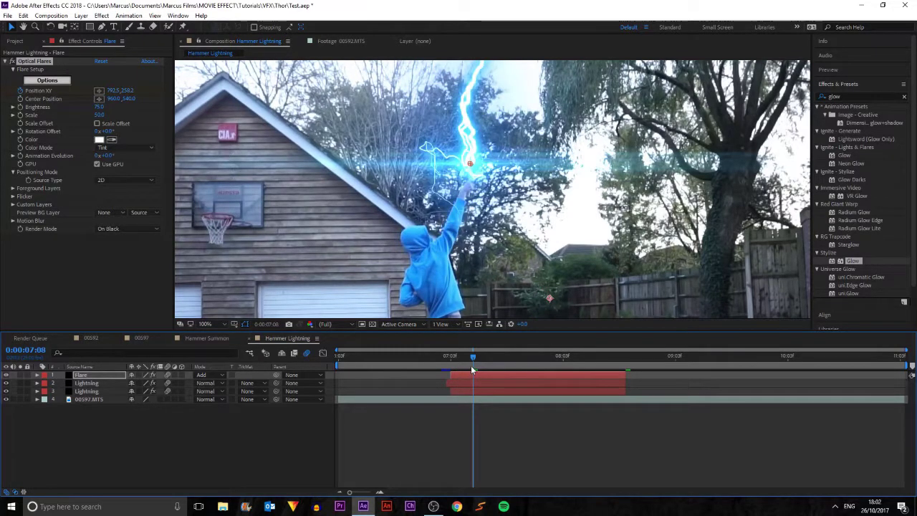
left_click_drag(475, 360, 531, 358)
scroll(351, 195, "down", 4)
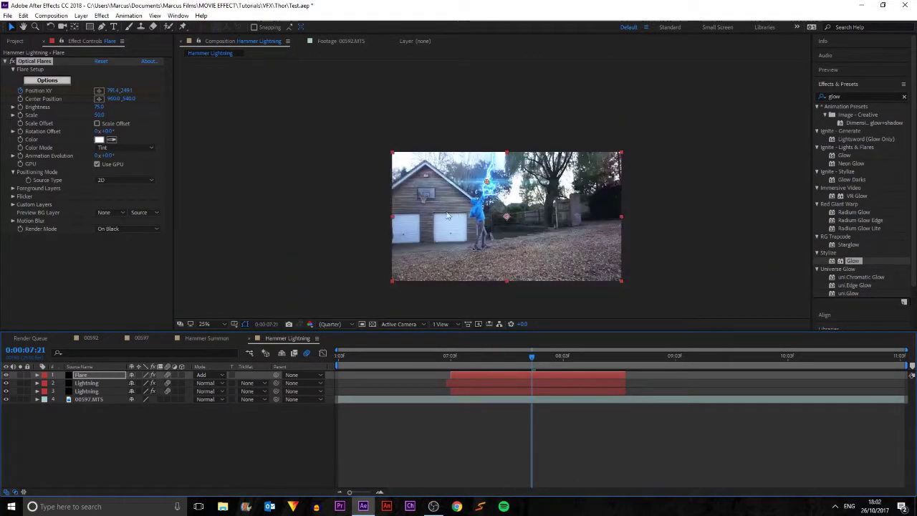
scroll(491, 195, "up", 2)
left_click_drag(532, 357, 589, 358)
- Try the Flare layer between the two Lightning layers and return it to the top of the stack
mouse_move(76, 375)
left_mouse_down()
mouse_move(68, 396)
mouse_move(82, 385)
left_mouse_up()
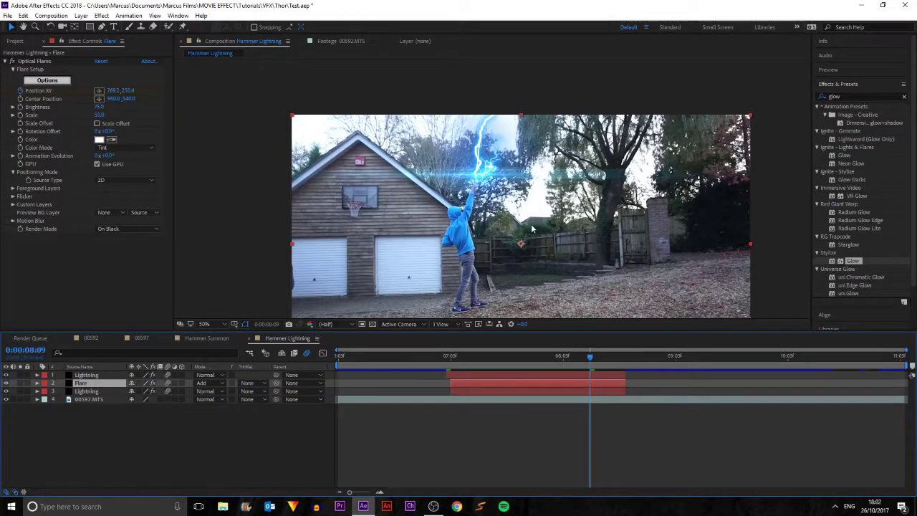
key("period")
key("period")
left_click_drag(109, 387, 108, 377)
- Duplicate the strike Lightning layer and start the copy at 0:00:09:18, where the hammer points forward
left_click_drag(606, 355, 544, 355)
scroll(502, 213, "down", 3)
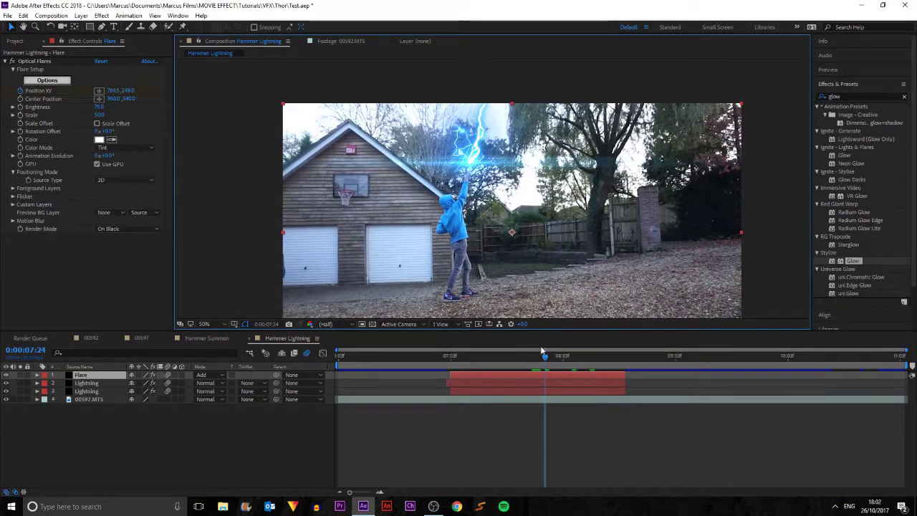
left_click_drag(546, 355, 741, 356)
left_click(829, 69)
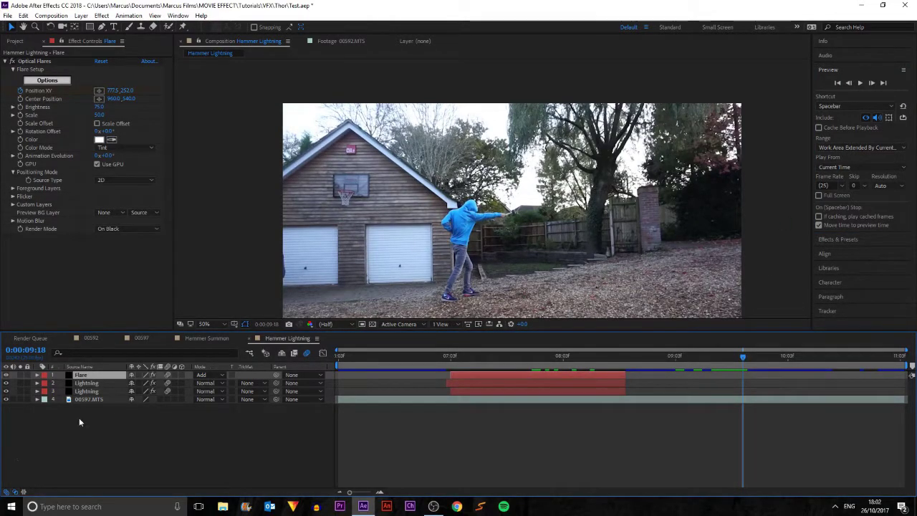
left_click(98, 393)
left_click_drag(465, 388, 907, 422)
key("ctrl+d")
- Remove all Origin and Direction keyframes from the copied Lightning layer
key("u")
key("Delete")
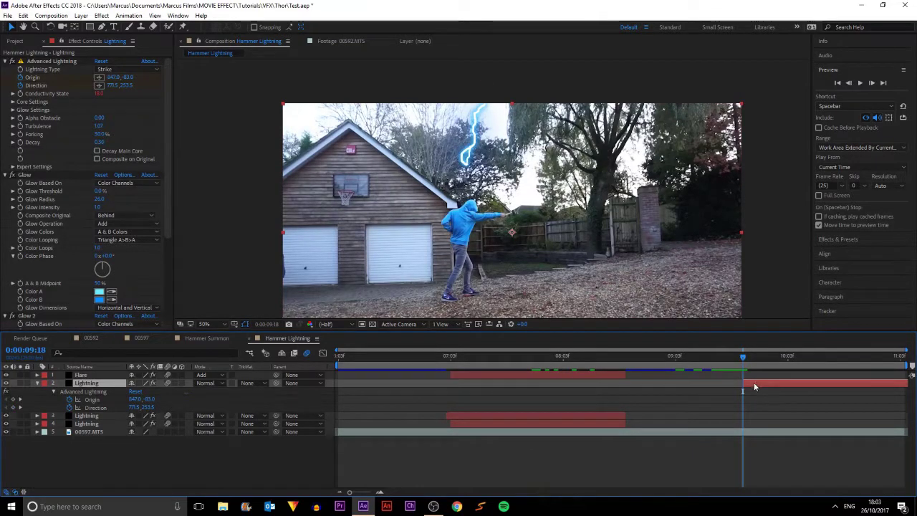
left_click(70, 406)
left_click(69, 399)
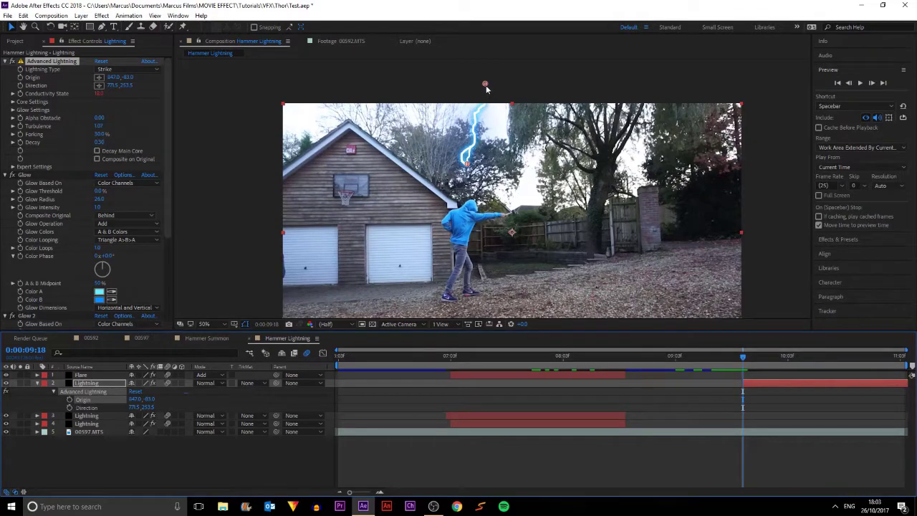
- Place the copied lightning's Origin on the hammer head at 967, 453.5 and its Direction beyond the frame's right edge at 2033.5, 403.5
left_click_drag(485, 83, 466, 165)
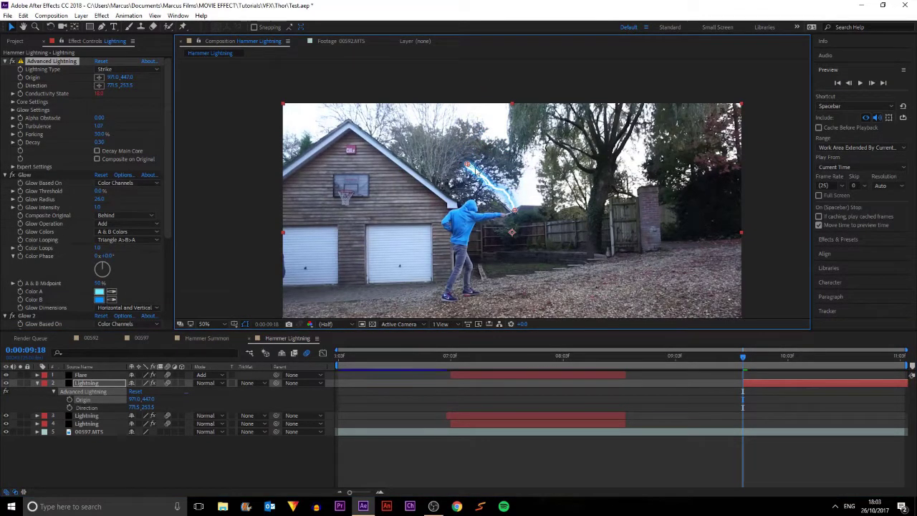
left_click_drag(466, 166, 767, 203)
scroll(516, 210, "up", 4)
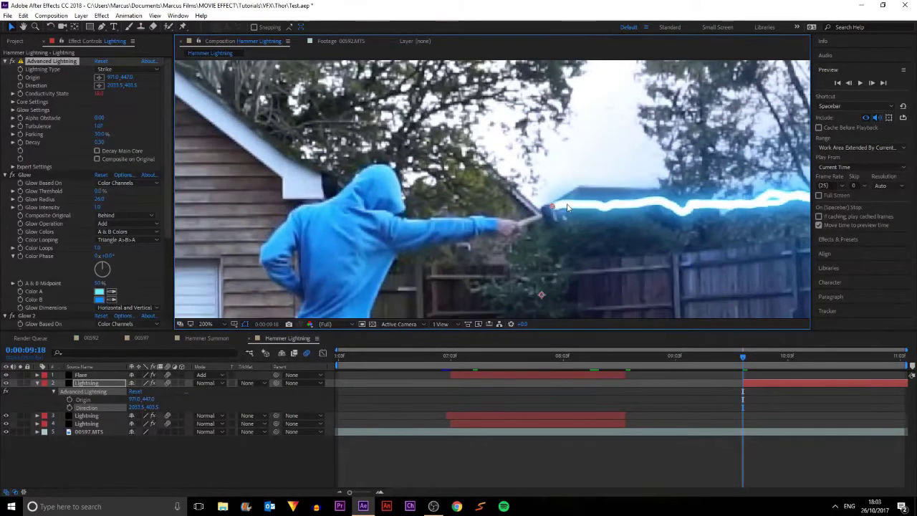
left_click_drag(552, 207, 549, 213)
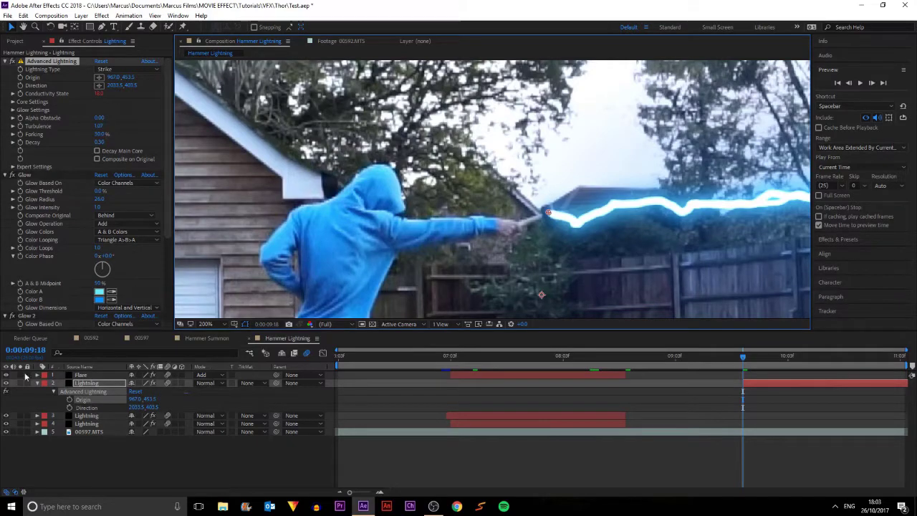
- Start keyframing the lightning's Origin at 0:00:09:18 and move it with the hammer to 977, 459 at 0:00:09:23
left_click(70, 399)
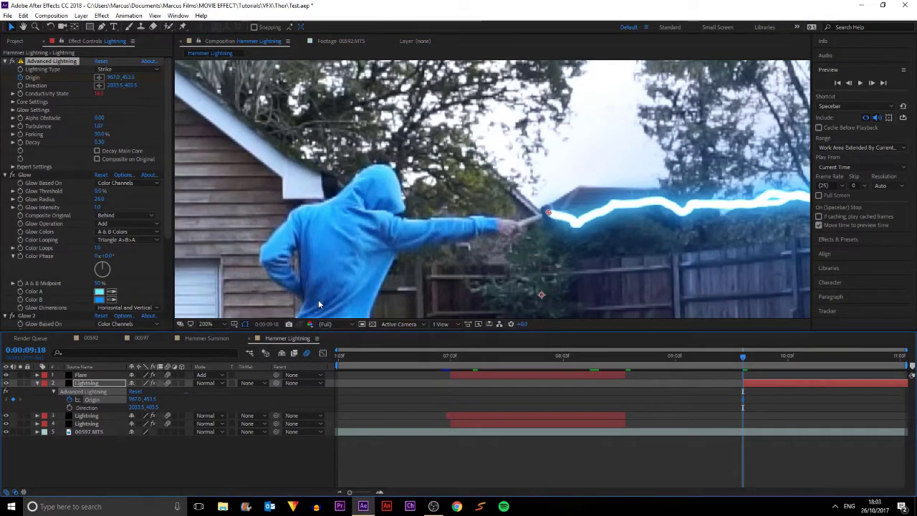
key("Page_Down")
key("Page_Down")
key("Page_Down")
key("Page_Down")
key("Page_Down")
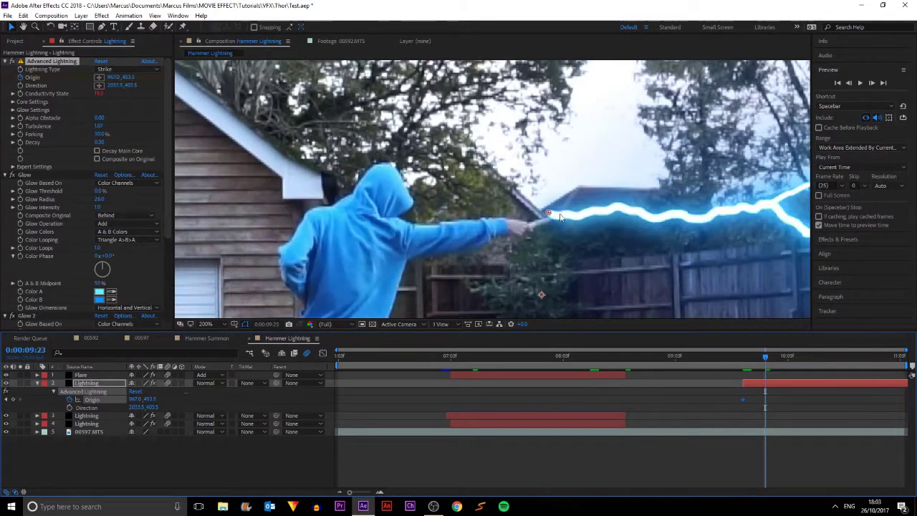
left_click_drag(548, 215, 555, 216)
- Keyframe the lightning's Origin at intervals to follow the hammer to the end of the shot, finishing at 1014.5, 456.5
key("Page_Down")
key("Page_Down")
key("Page_Down")
key("Page_Down")
key("Page_Down")
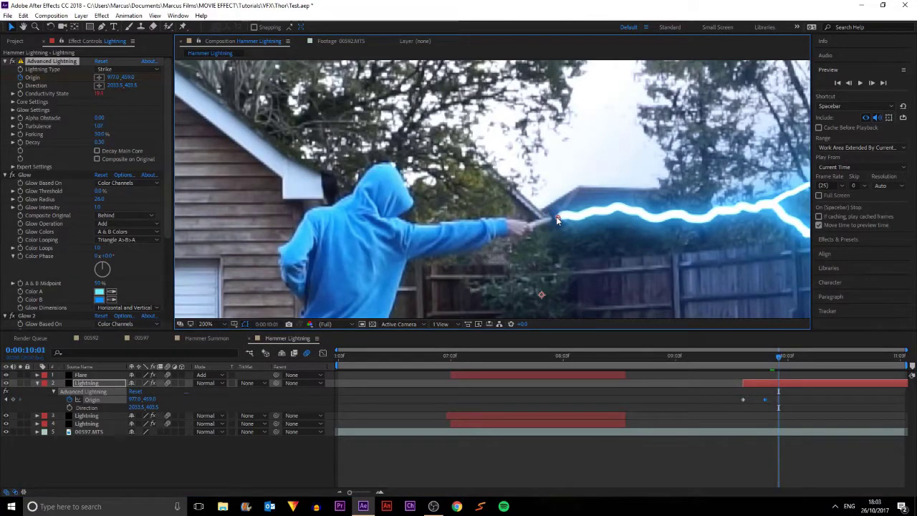
key("Page_Down")
key("Page_Down")
left_click_drag(556, 216, 593, 217)
key("Page_Down")
key("Page_Down")
key("Page_Down")
key("Page_Down")
key("Page_Down")
key("Page_Down")
key("Page_Down")
key("Page_Down")
key("Page_Down")
key("Page_Down")
key("Page_Down")
key("Page_Down")
key("Page_Down")
key("Page_Down")
key("Page_Down")
key("Page_Down")
key("Page_Down")
key("Page_Down")
key("Page_Down")
key("Page_Down")
key("Page_Down")
key("Page_Down")
key("Page_Down")
key("Page_Down")
key("Page_Down")
key("Page_Down")
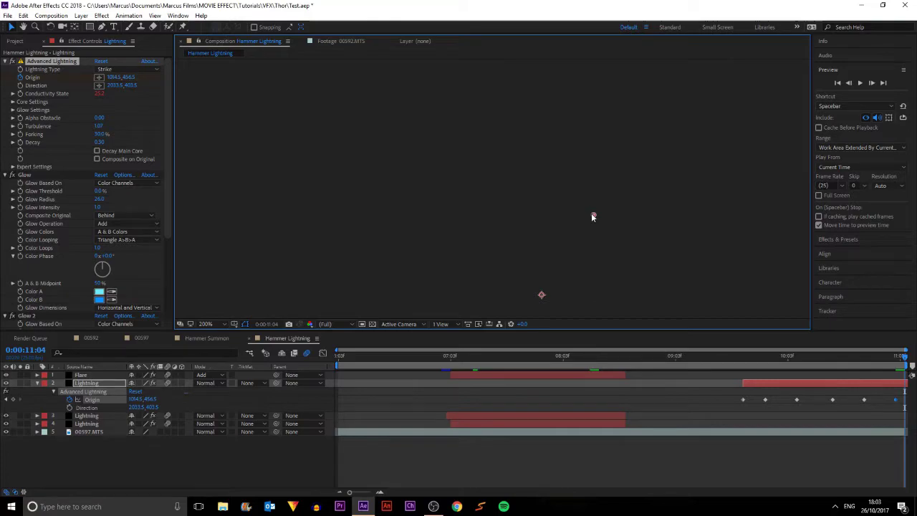
key("Page_Up")
- Collapse the lightning's properties and preview the horizontal beam from 0:00:09:18
left_click_drag(897, 366, 742, 362)
scroll(633, 207, "down", 1)
left_click_drag(729, 204, 620, 205)
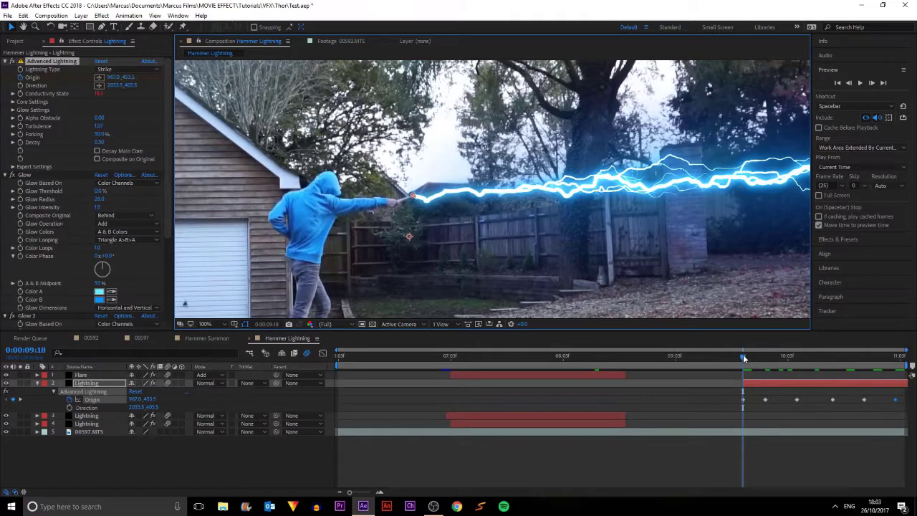
key("u")
key("u")
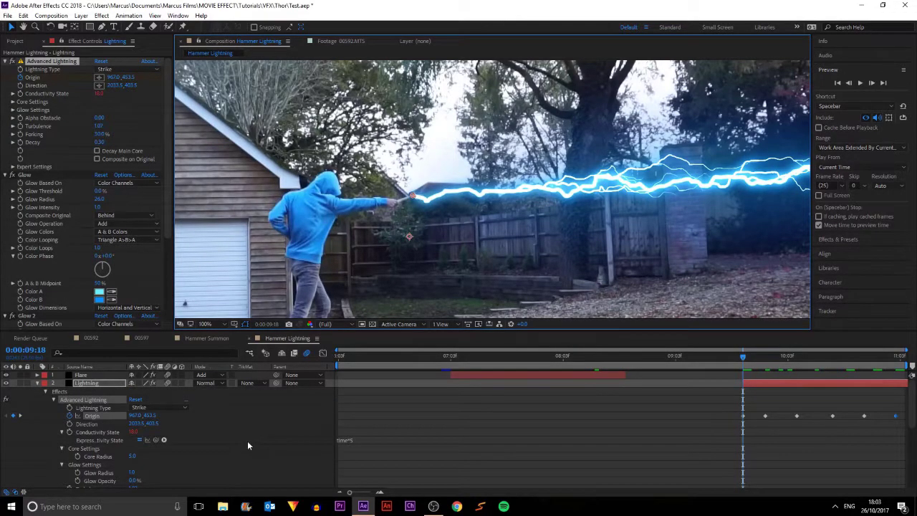
key("u")
key("space")
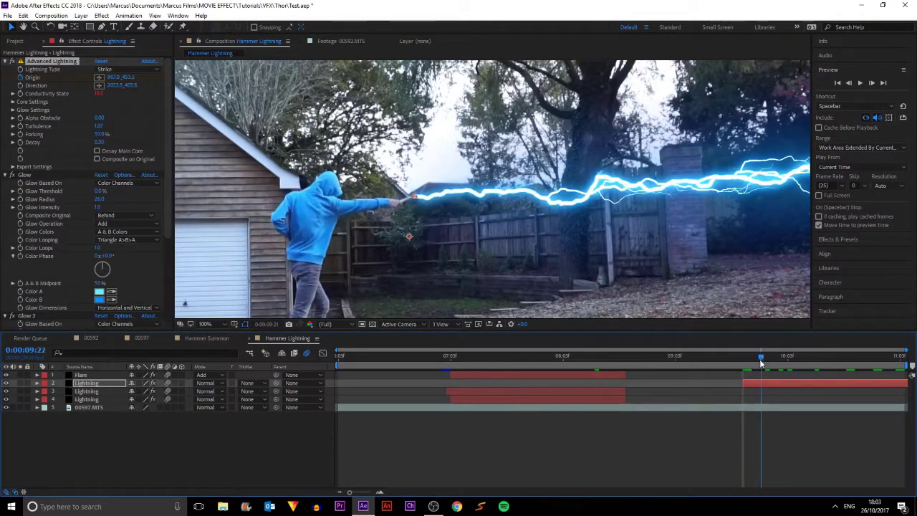
left_click(829, 369)
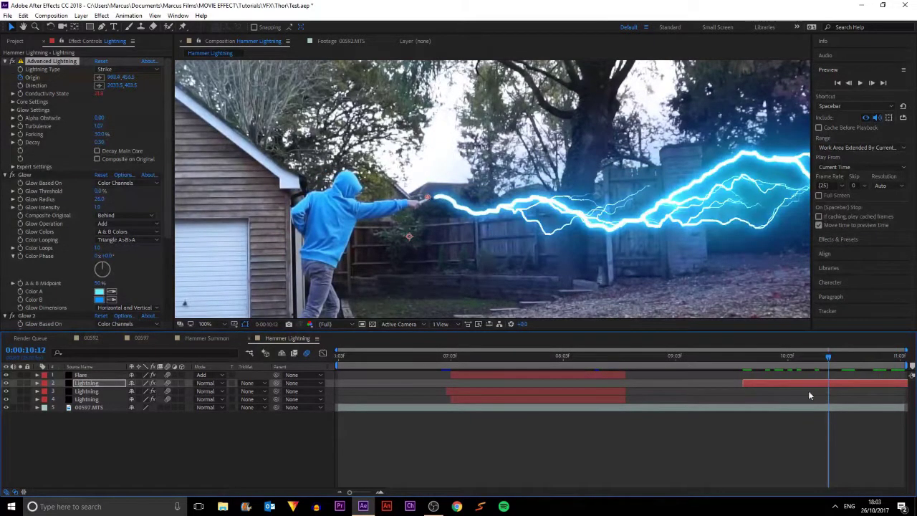
- Examine the beam at several frames and look through the Advanced Lightning effect's Expert Settings, including Termination Threshold
left_click(535, 356)
left_click(841, 355)
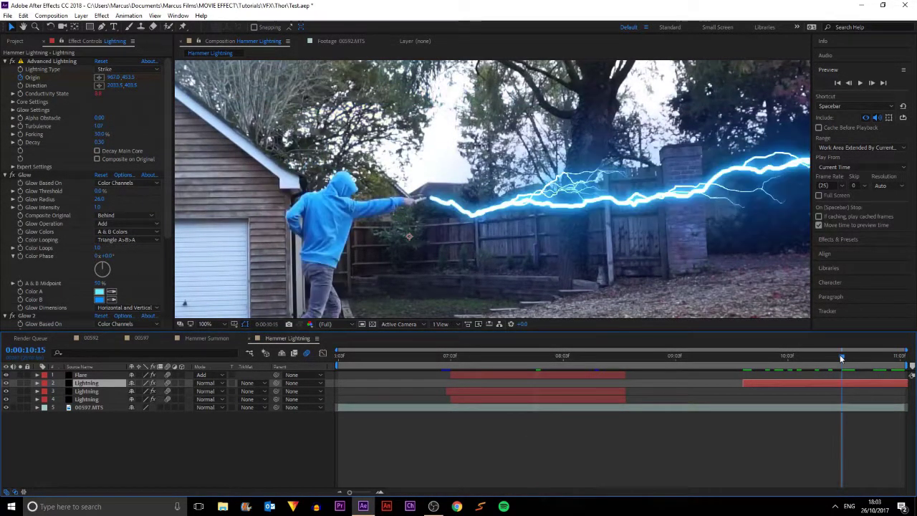
left_click(13, 166)
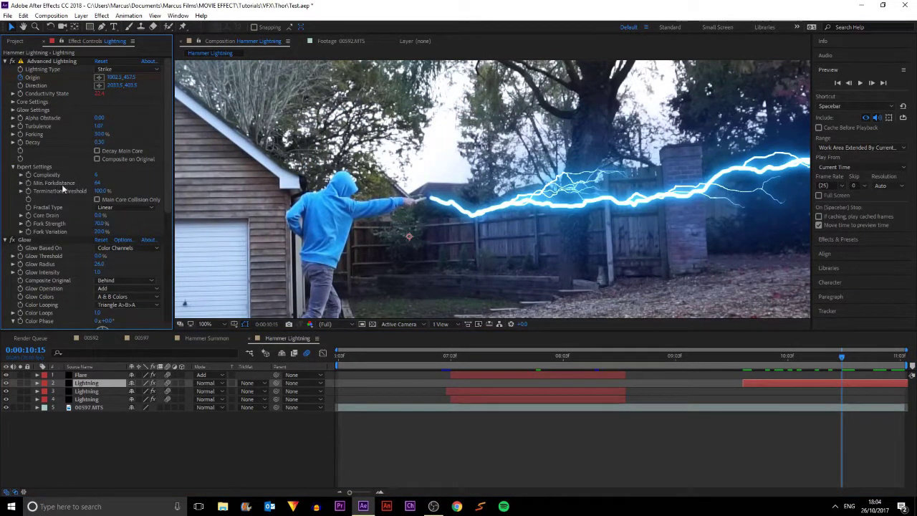
left_click(21, 190)
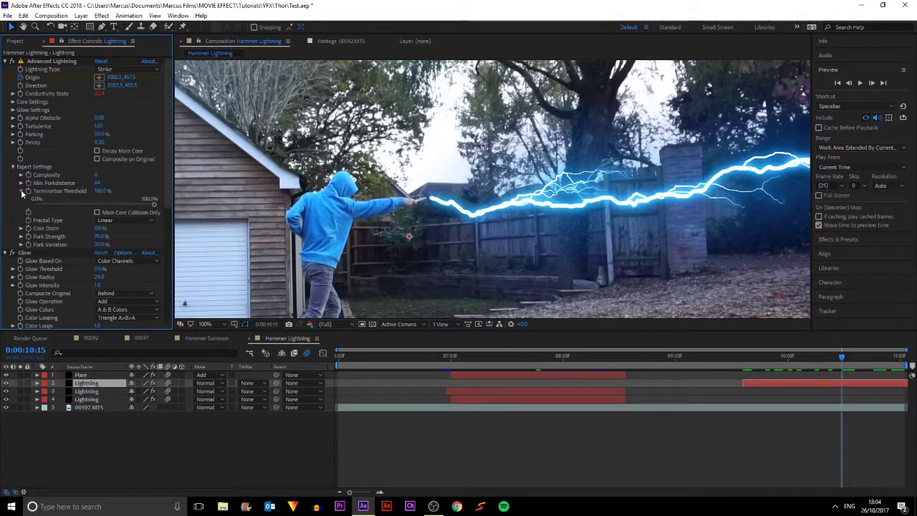
left_click(21, 212)
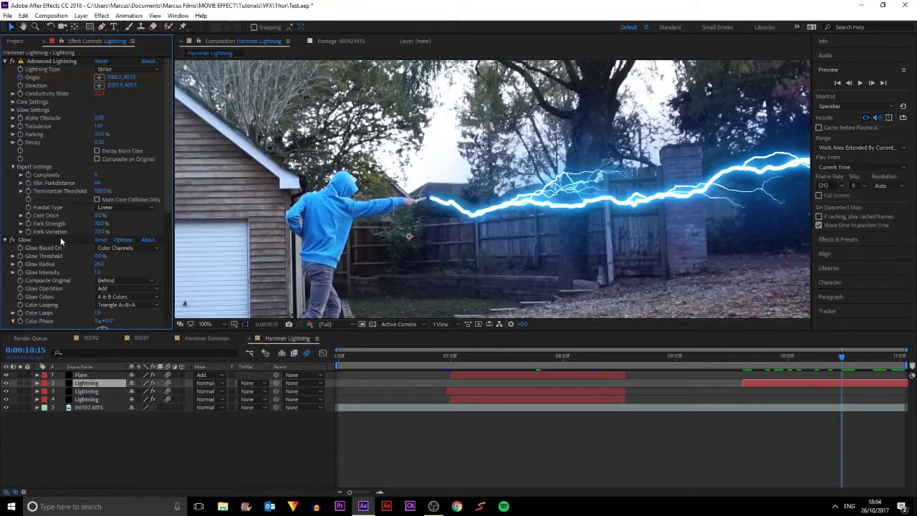
left_click(769, 356)
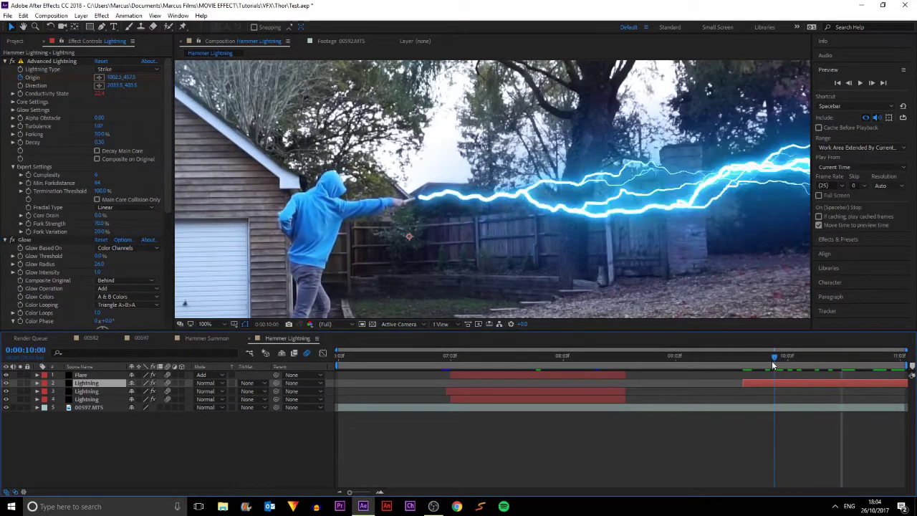
- Duplicate the Flare layer and shift the copy to start with the horizontal beam at 0:00:09:18
left_click(81, 374)
key("ctrl+d")
left_click_drag(475, 378, 742, 355)
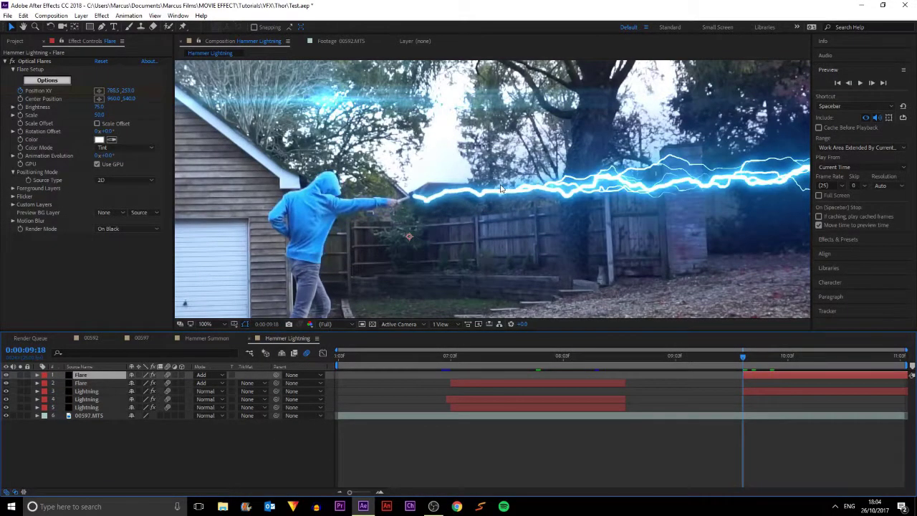
- Delete the copied flare's Position XY keyframes and place a new one on the hammer head at 0:00:09:18
key("u")
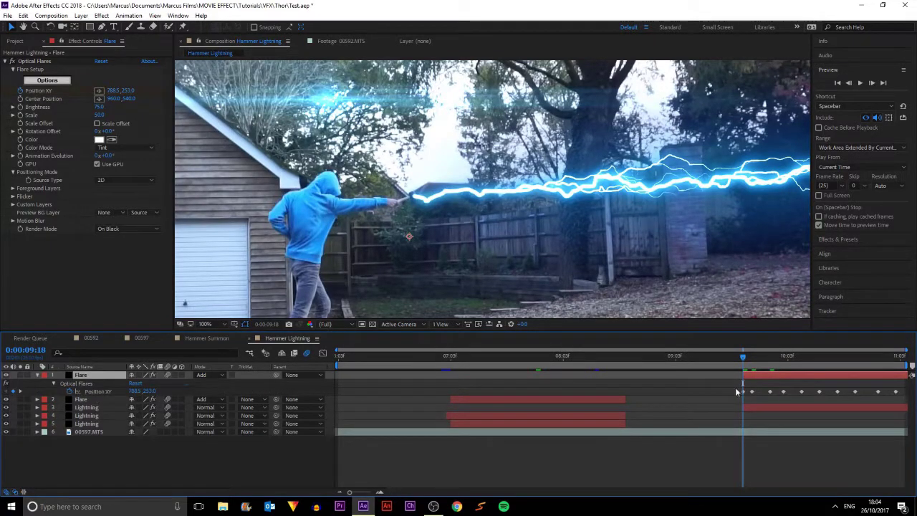
left_click_drag(726, 391, 908, 399)
key("Delete")
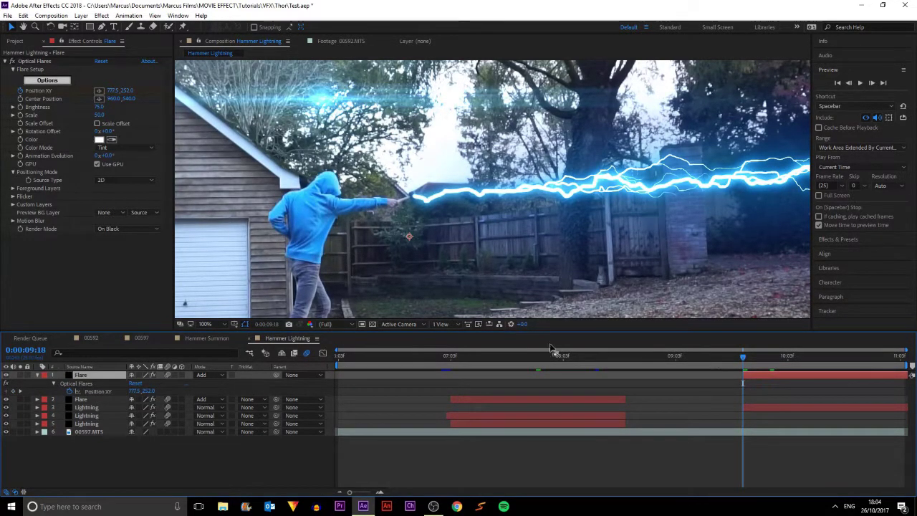
left_click(99, 90)
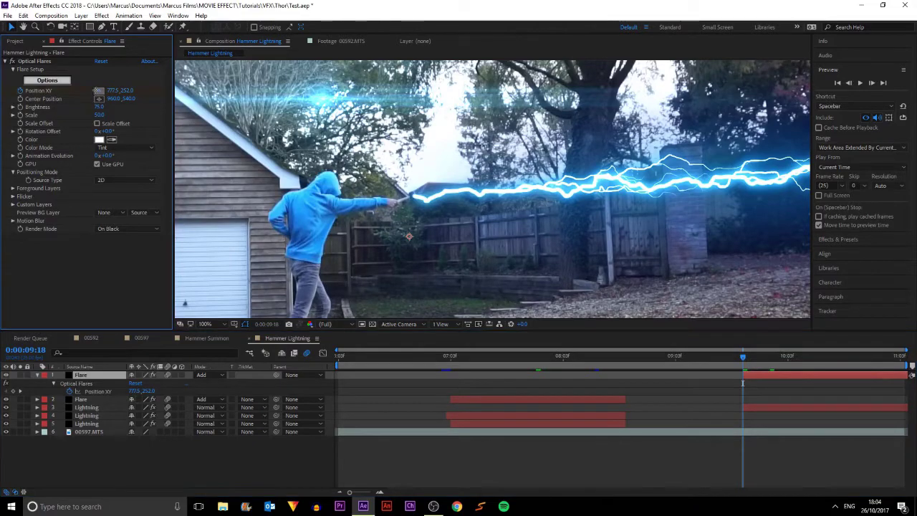
left_click(411, 195)
- Keyframe the copied flare's Position XY on the hammer head at 0:00:10:02, at about 979.6, 452.7
key("Page_Down")
key("Page_Down")
key("Page_Down")
key("Page_Down")
key("Page_Down")
key("Page_Down")
key("Page_Down")
key("Page_Down")
key("Page_Down")
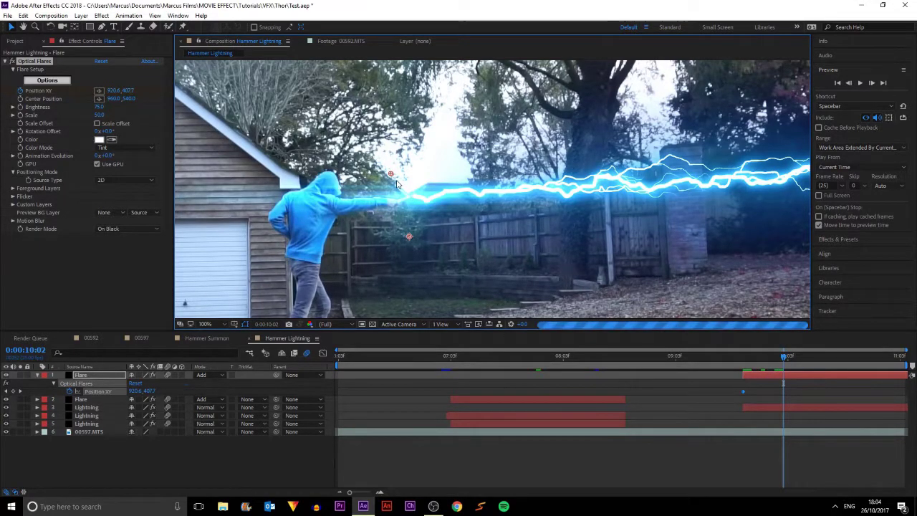
left_click_drag(390, 173, 420, 199)
- Check the flare's tracking between its keyframes and move it back onto the hammer head at 0:00:10:08
key("Page_Up")
key("Page_Up")
key("Page_Up")
key("Page_Up")
key("Page_Down")
key("Page_Down")
key("Page_Down")
key("Page_Down")
key("Page_Down")
key("Page_Down")
key("Page_Down")
key("Page_Down")
key("Page_Down")
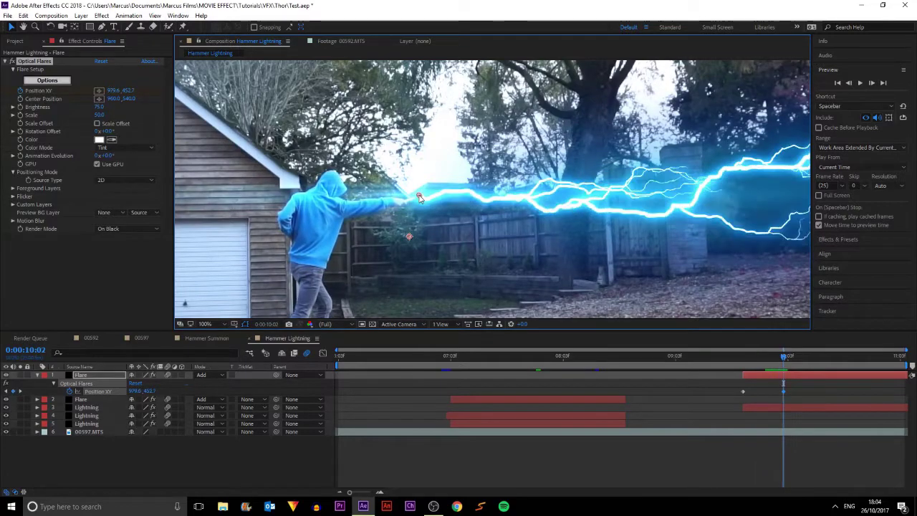
key("Page_Down")
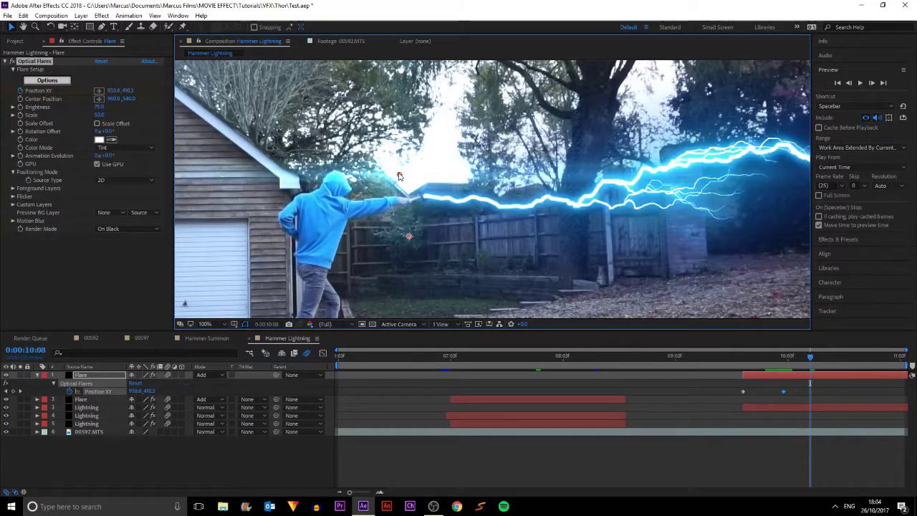
left_click_drag(403, 177, 422, 198)
- Keyframe the flare's position on the hammer head at 0:00:10:14 and 0:00:10:19
key("Page_Down")
key("Page_Down")
key("Page_Down")
key("Page_Down")
key("Page_Down")
key("Page_Down")
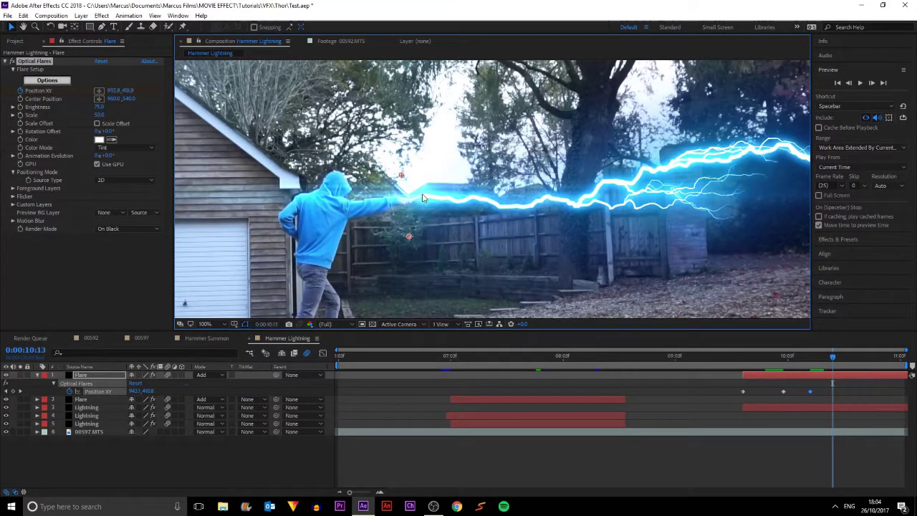
key("Page_Down")
key("Page_Down")
key("Page_Down")
key("Page_Down")
key("Page_Down")
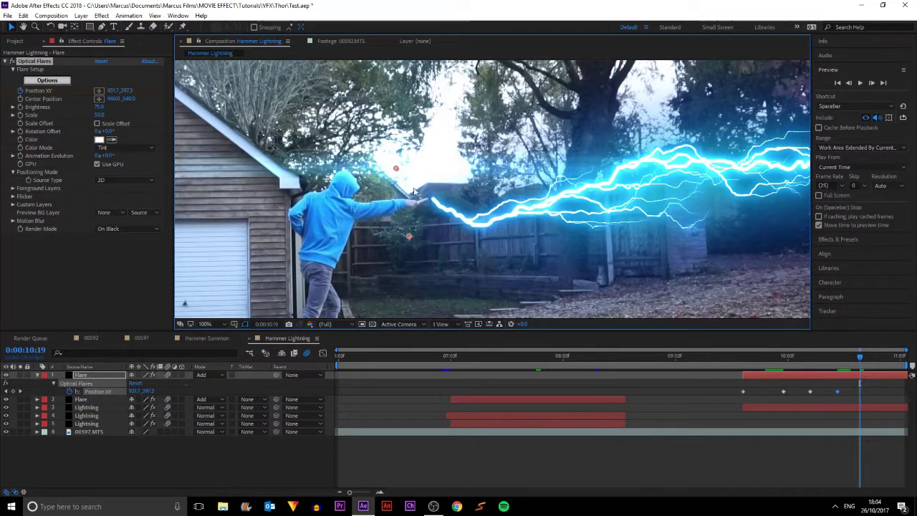
mouse_move(421, 188)
left_mouse_down()
mouse_move(433, 197)
mouse_move(402, 172)
mouse_move(433, 197)
left_mouse_up()
- Keyframe the flare on the hammer head at 0:00:10:23 and 0:00:11:03, ending at about 1015.9, 463.7
key("Page_Down")
key("Page_Down")
key("Page_Down")
key("Page_Down")
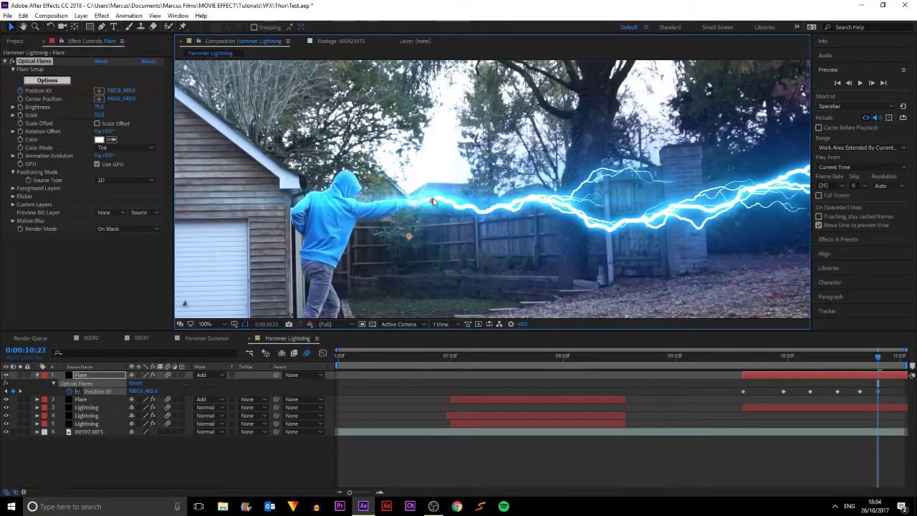
key("Page_Down")
key("Page_Down")
key("Page_Down")
key("Page_Down")
key("Page_Down")
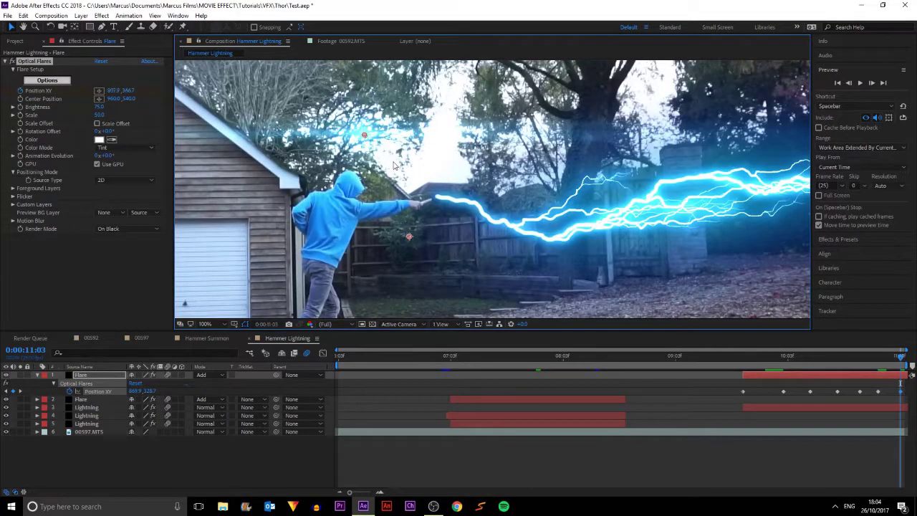
left_click_drag(419, 198, 433, 201)
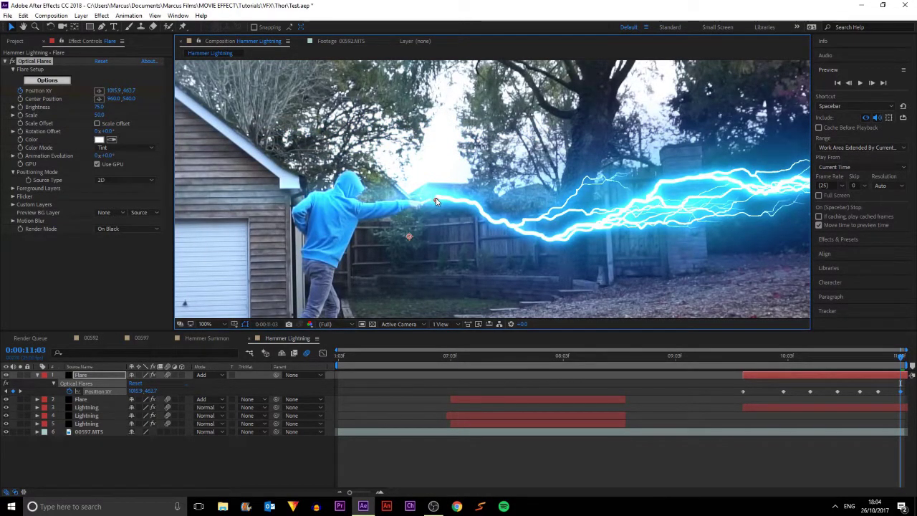
- Collapse the flare's properties and move the beam's Lightning layer directly below the new Flare layer
left_click(403, 469)
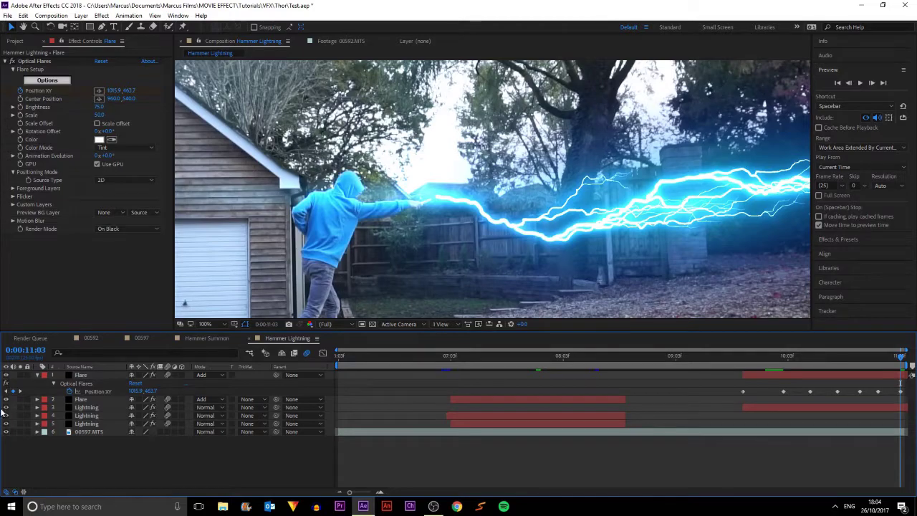
left_click(37, 376)
left_click_drag(867, 355, 828, 355)
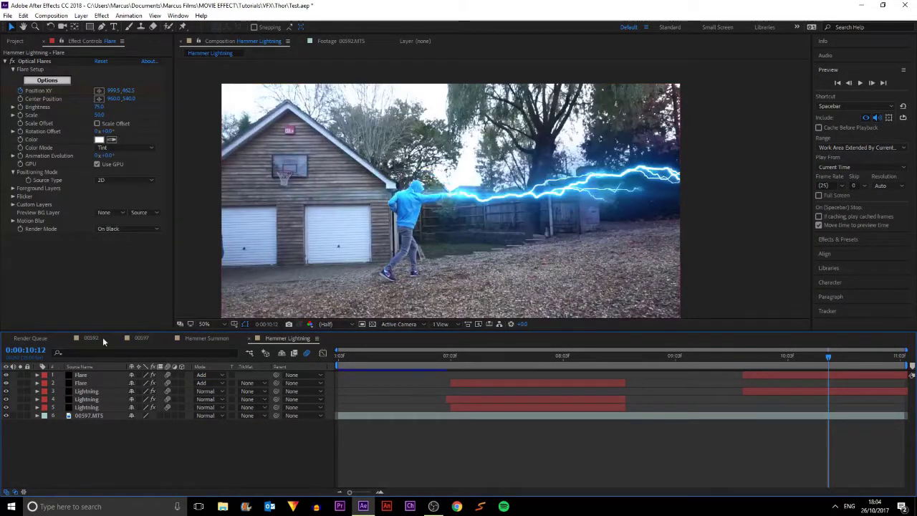
left_click(86, 391)
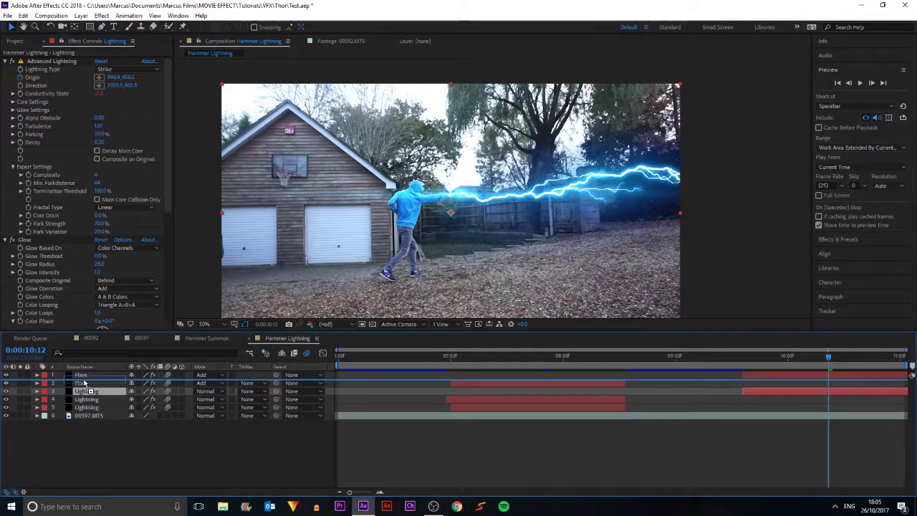
key("ctrl+bracketright")
- Duplicate the Bouncy Lightning layer, start the copy at 0:00:09:18 and stack it directly below the beam's Lightning layer
left_click(86, 406)
key("ctrl+d")
left_click_drag(487, 405, 773, 409)
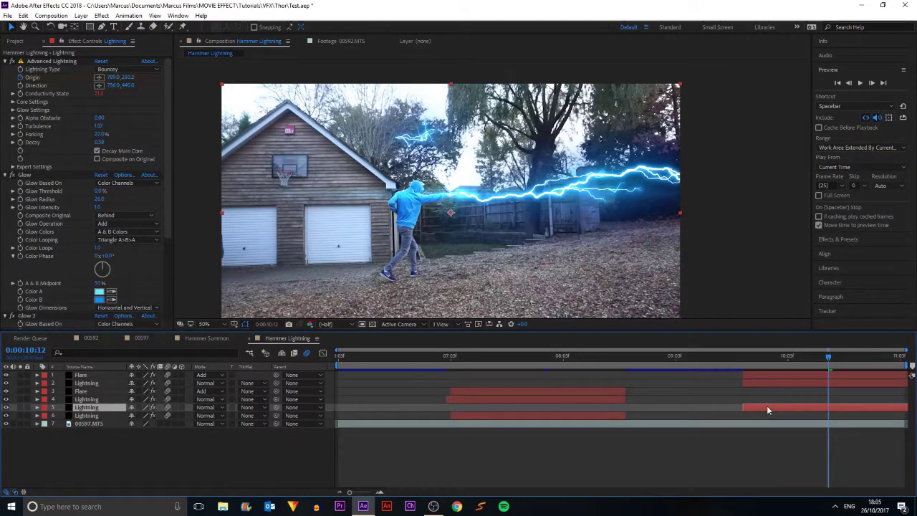
key("ctrl+bracketright")
key("ctrl+bracketright")
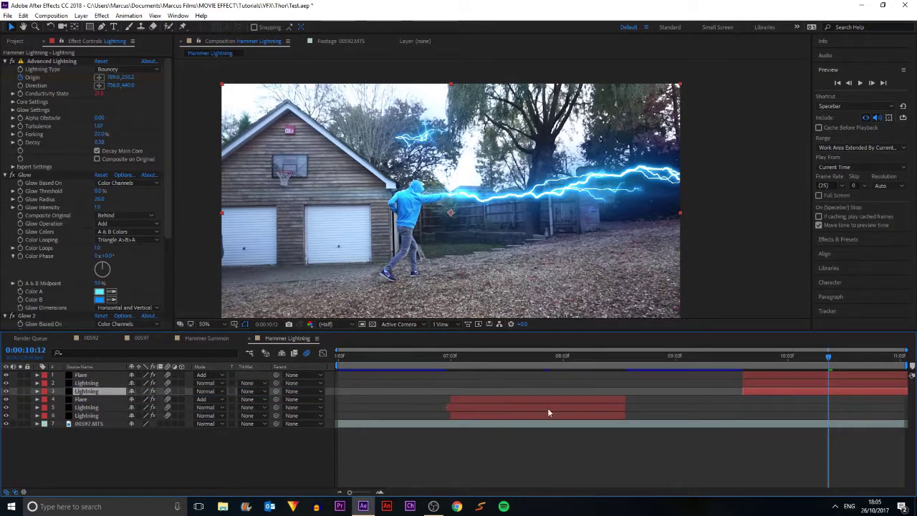
- Reveal the Origin keyframes of the beam and the copied Bouncy lightning, and delete those of the Bouncy copy
key("i")
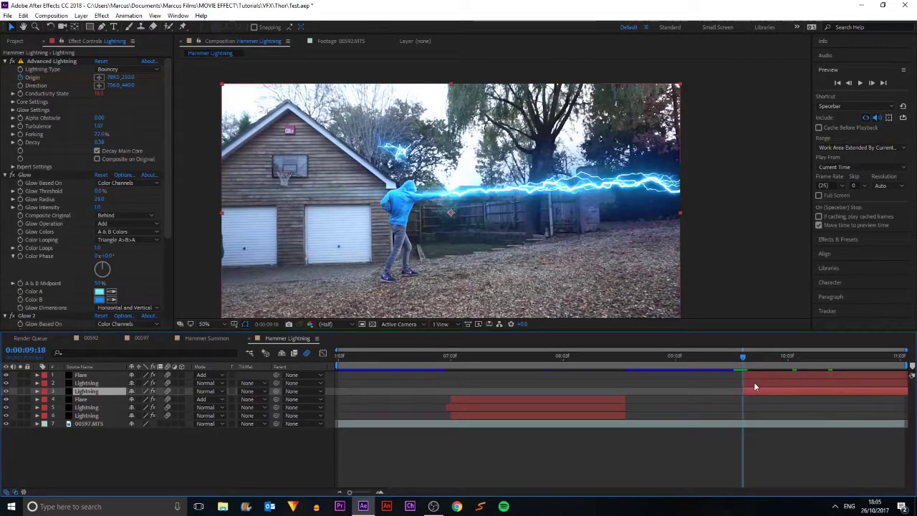
key("u")
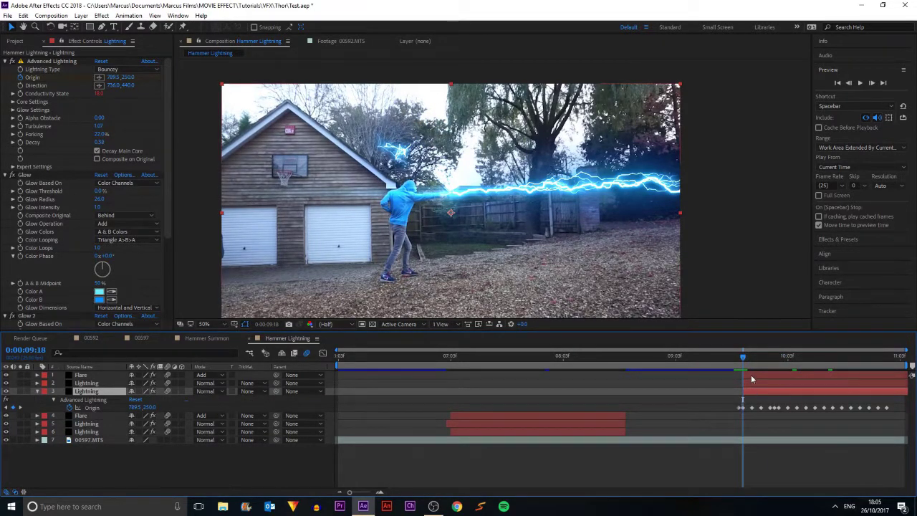
left_click(751, 384)
key("u")
left_click_drag(734, 417, 893, 437)
key("Delete")
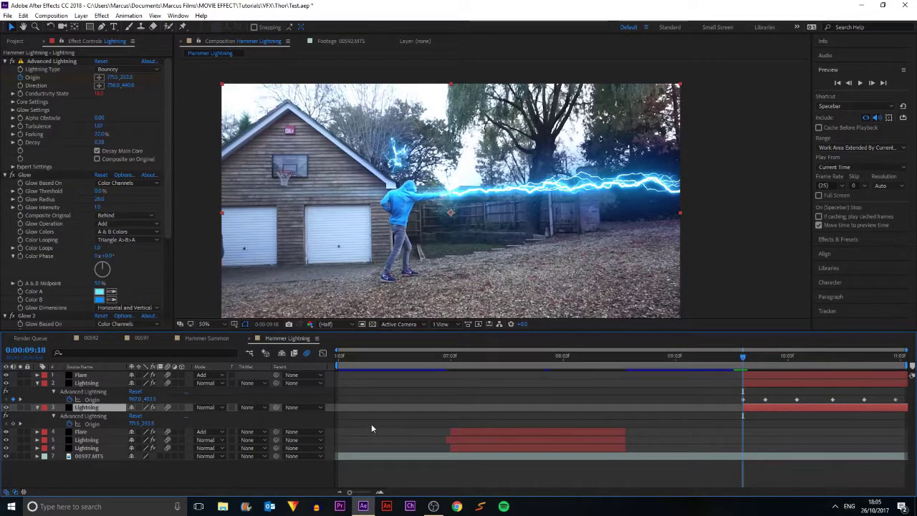
- Copy the beam's Origin keyframes onto the Bouncy Lightning copy's Origin, starting at 0:00:09:18
left_click_drag(735, 396, 902, 407)
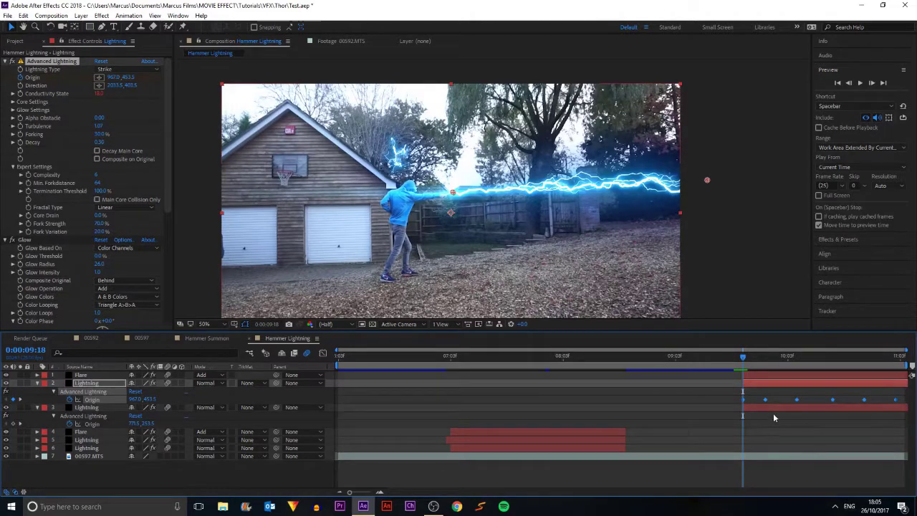
left_click(578, 422)
left_click(88, 423)
key("ctrl+v")
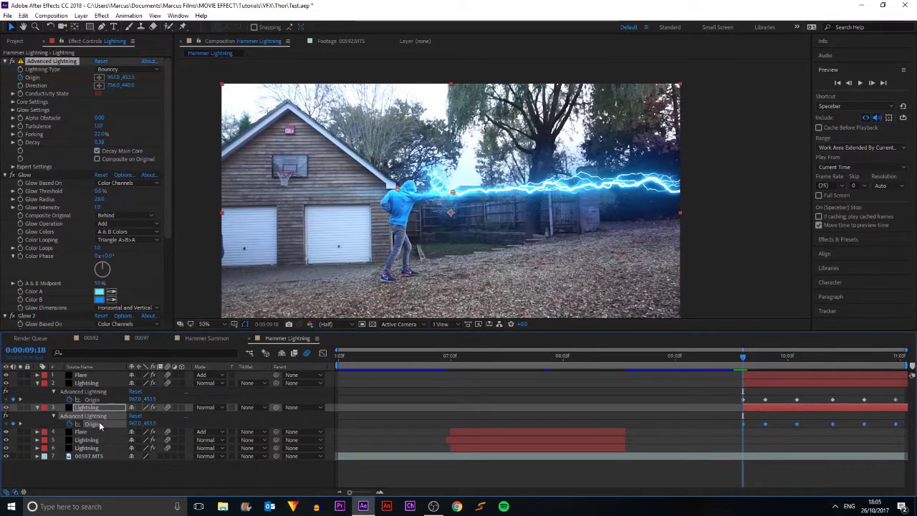
- Keyframe the Bouncy lightning's Origin on the hammer head at 0:00:11:03 and scrub back to check its tracking
key("End")
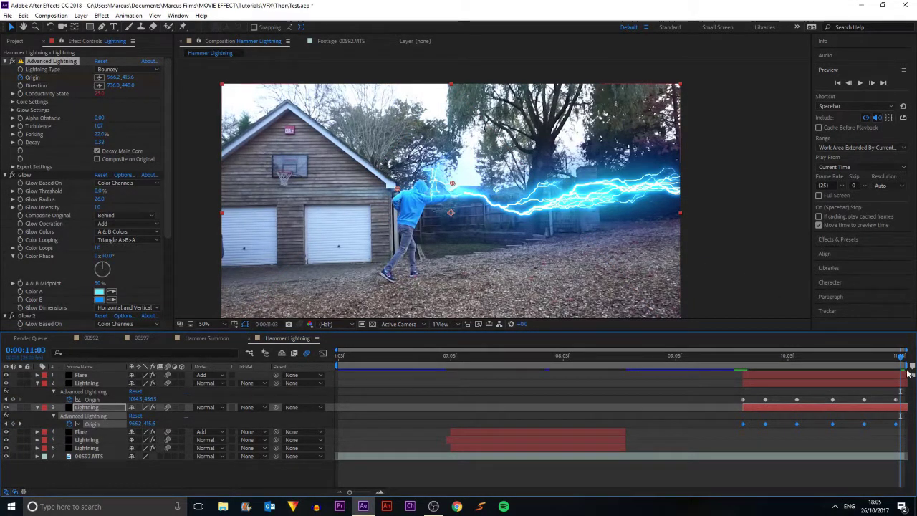
scroll(501, 190, "up", 2)
left_click_drag(414, 188, 432, 199)
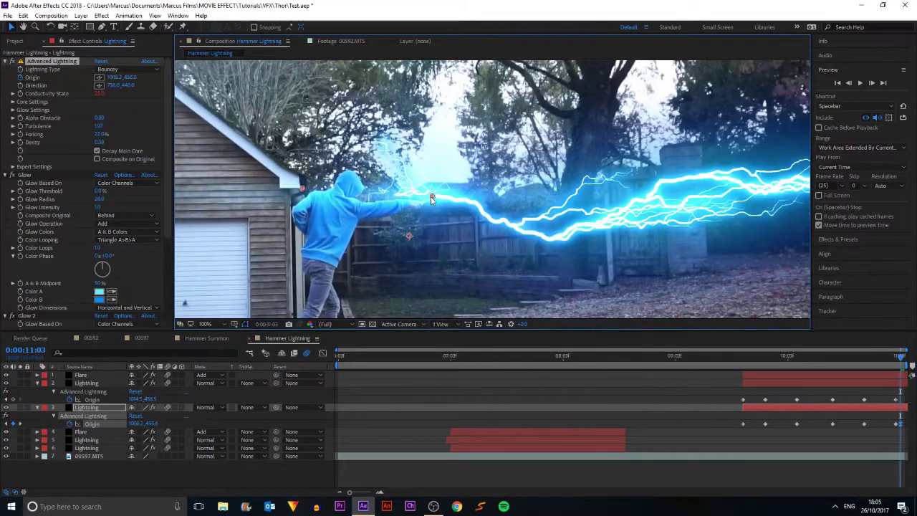
left_click(890, 360)
left_click_drag(888, 360, 761, 360)
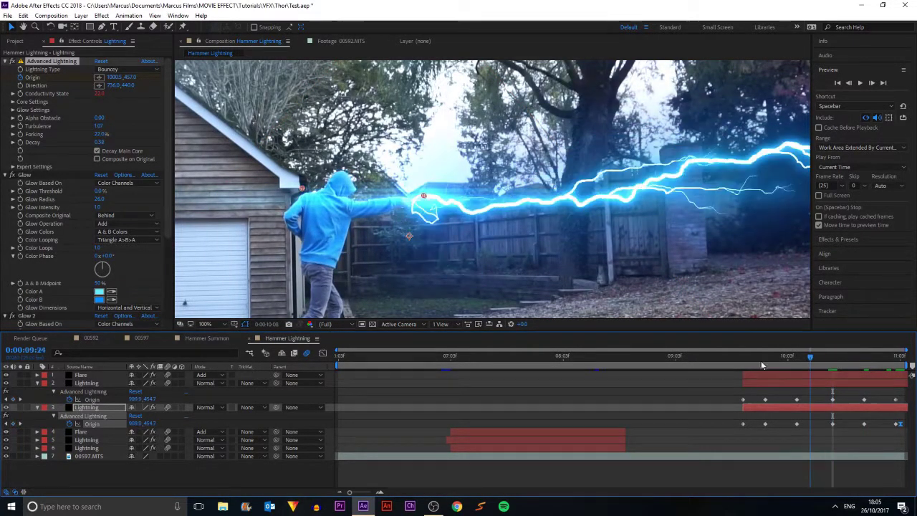
scroll(586, 227, "down", 2)
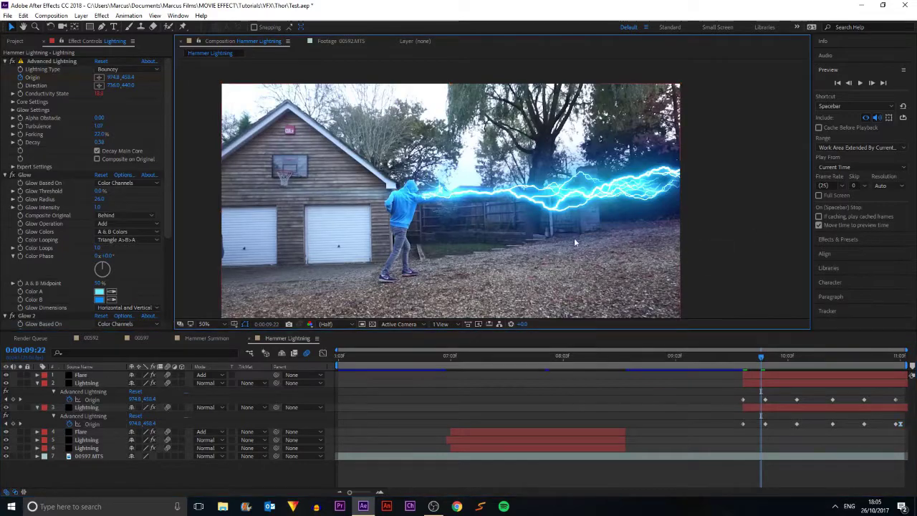
- Collapse the properties of both new Lightning layers and return to their first frame at 0:00:09:18
left_click(37, 383)
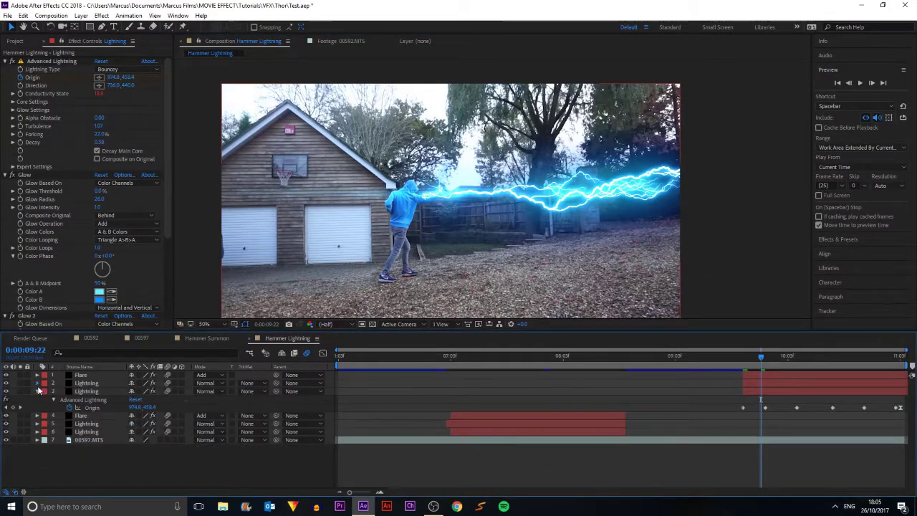
left_click(37, 382)
left_click(36, 378)
left_click(37, 379)
left_click(37, 378)
left_click(38, 391)
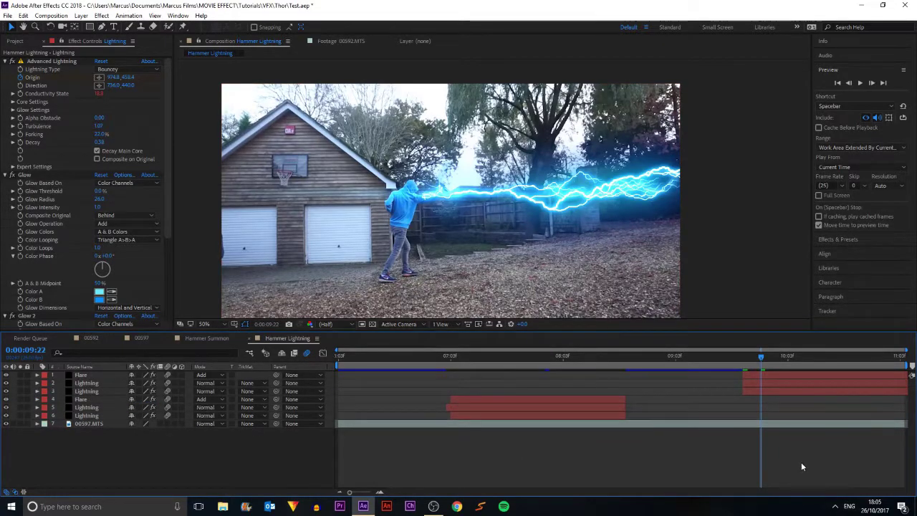
left_click(743, 354)
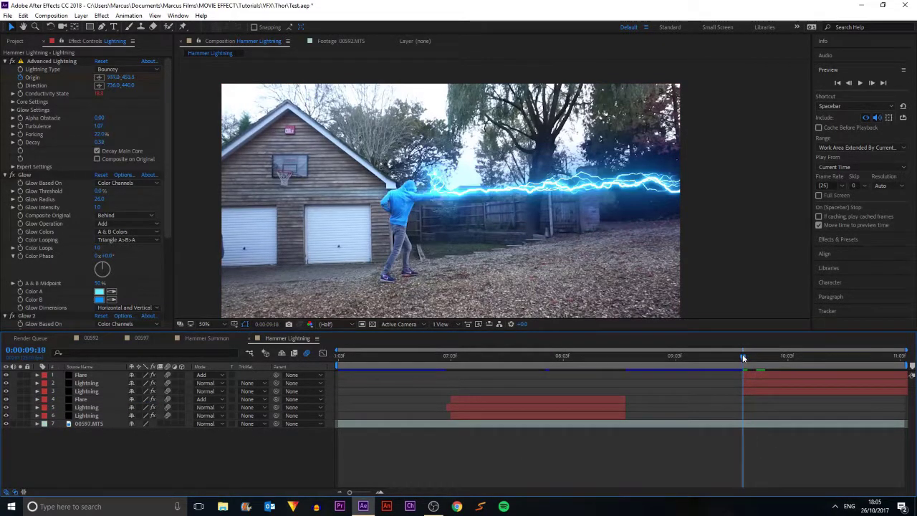
scroll(424, 226, "down", 3)
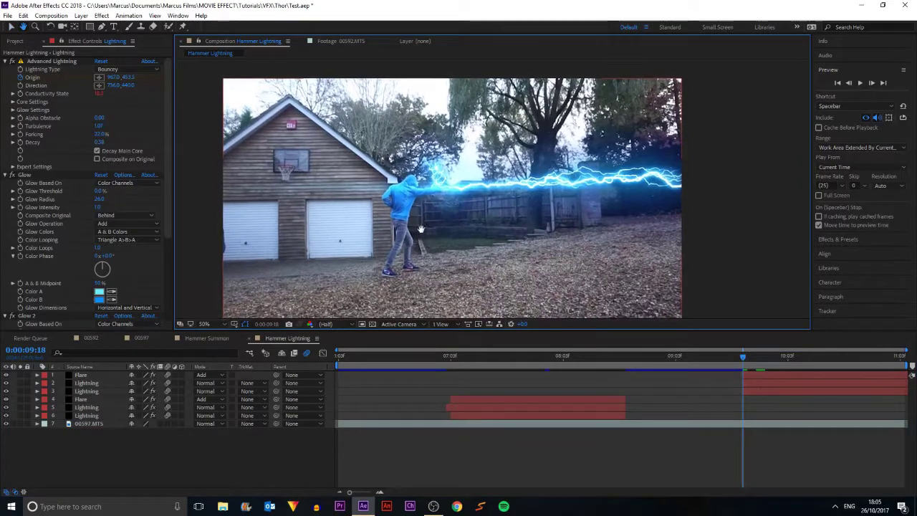